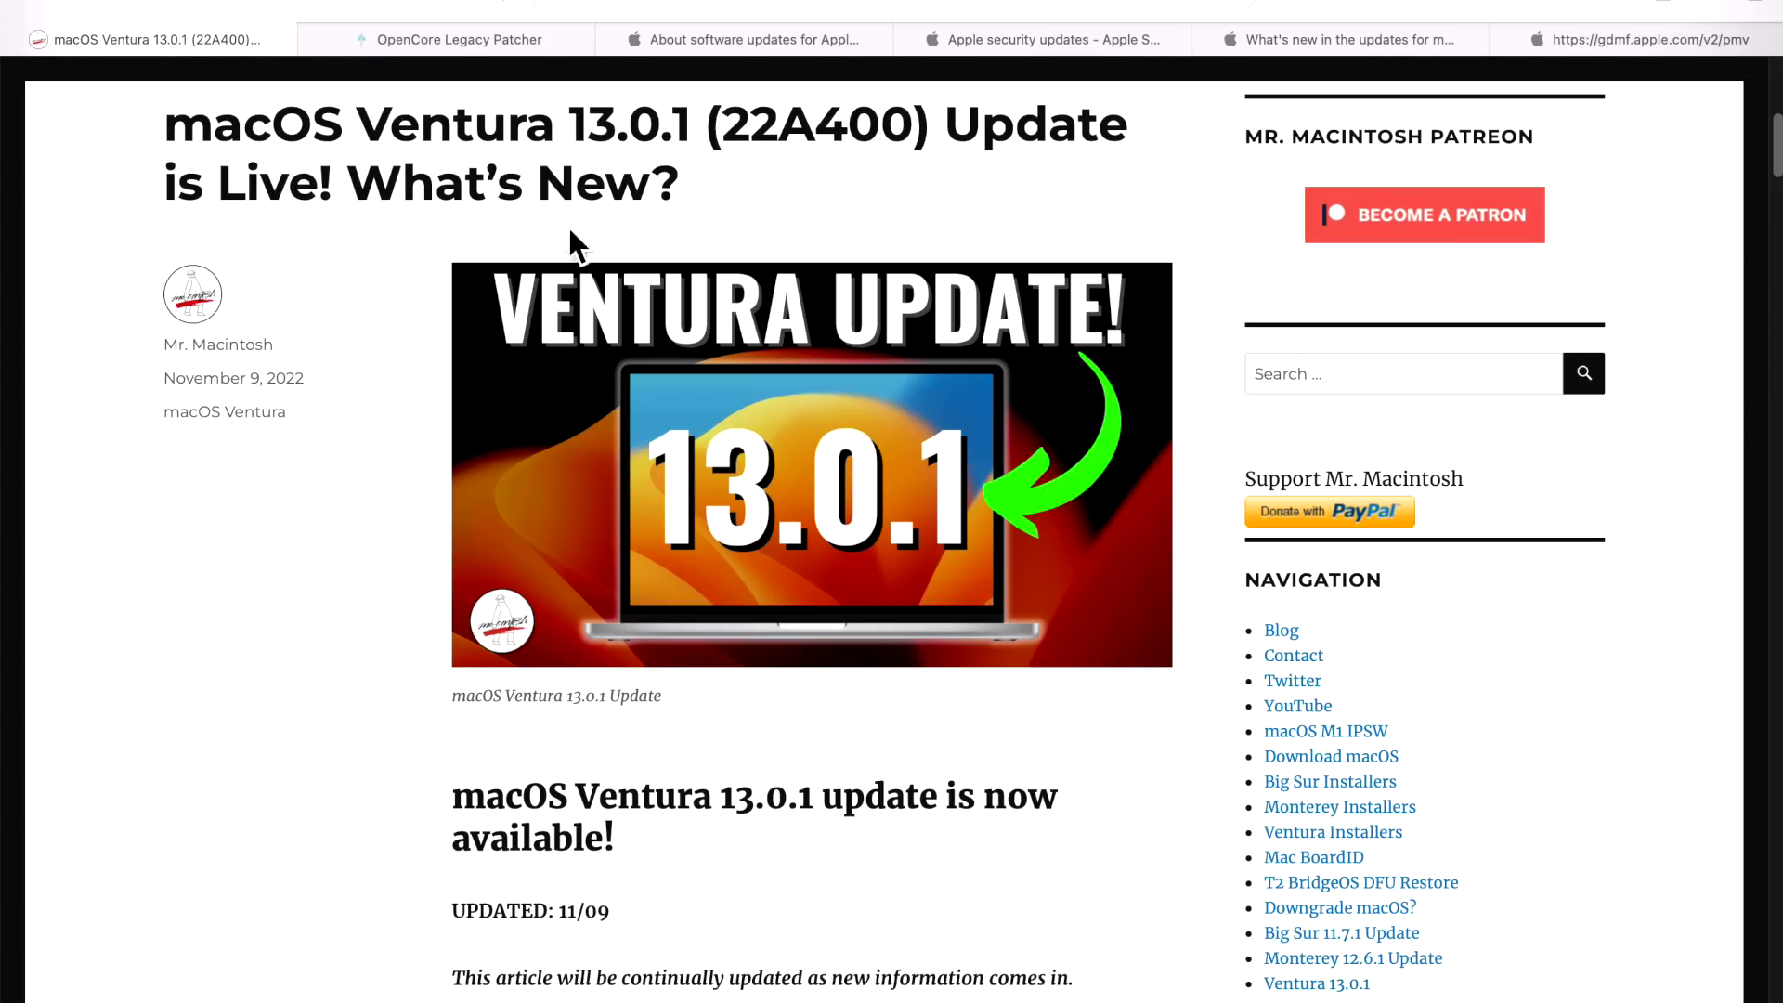
# Switch to the OpenCore Legacy Patcher tab in the browser.
pyautogui.click(501, 37)
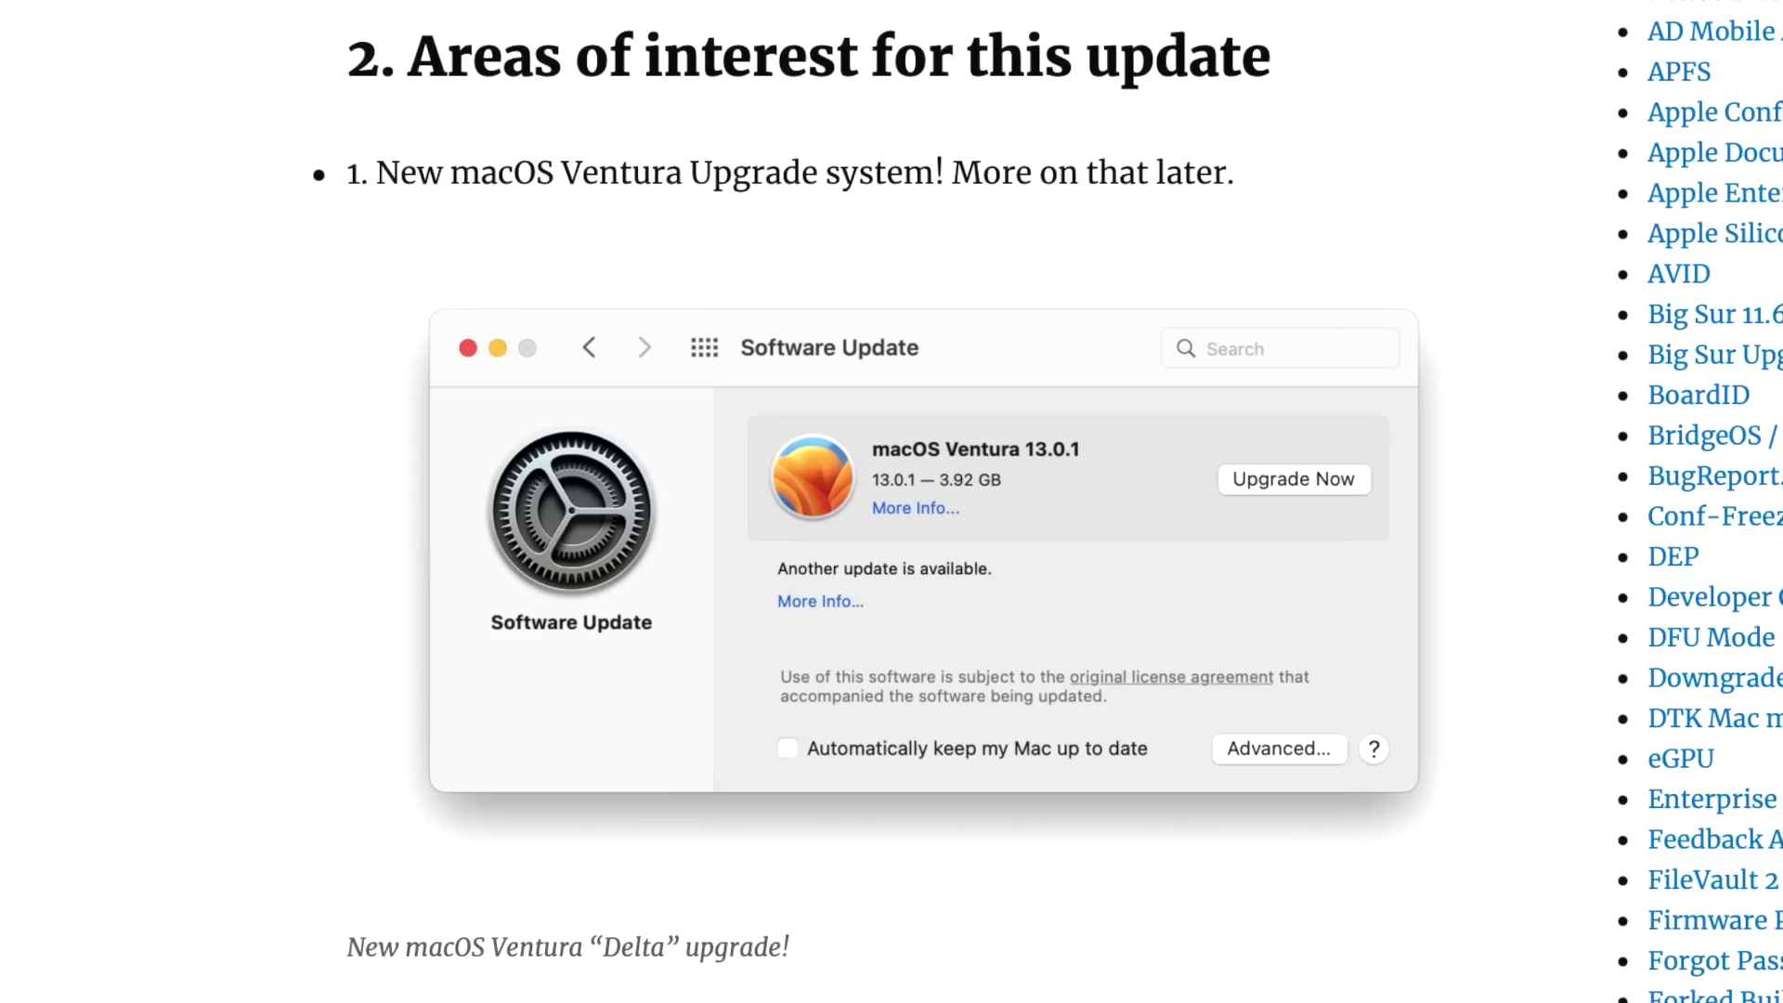
# Enlarge the Software Update screenshot to show the Command Line Tools for Xcode 14.1 (704 MB) details.
pyautogui.click(1012, 153)
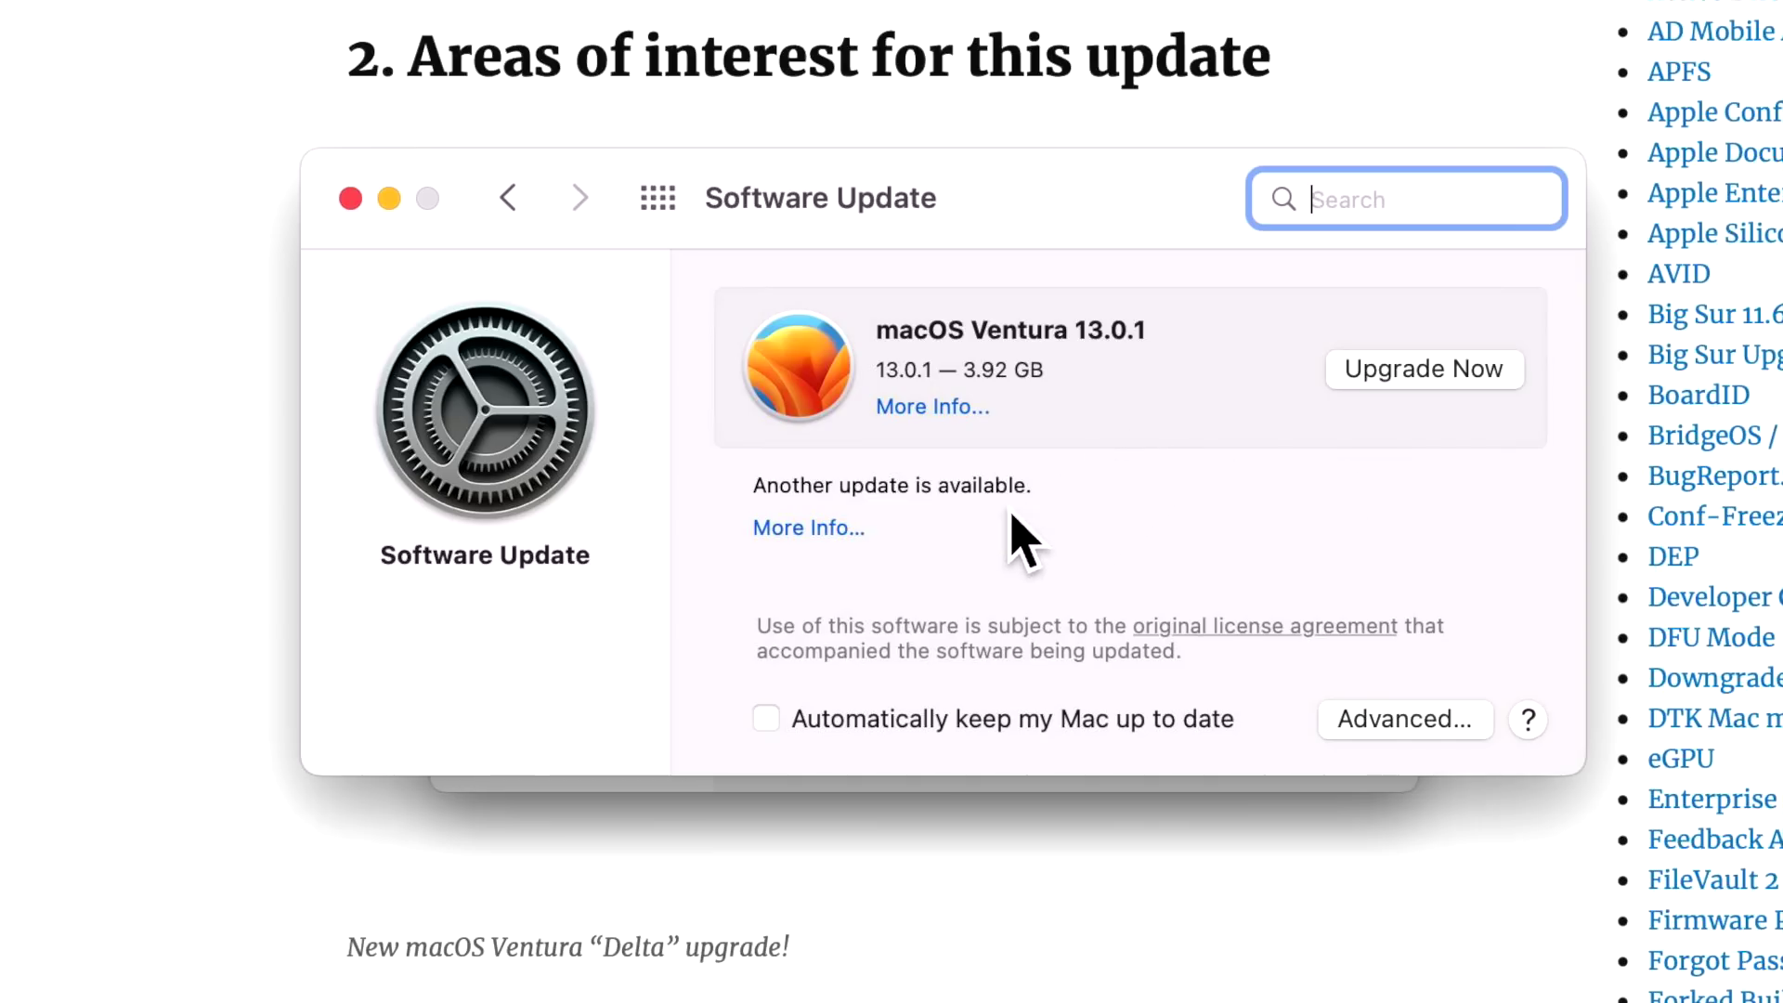
pyautogui.click(825, 544)
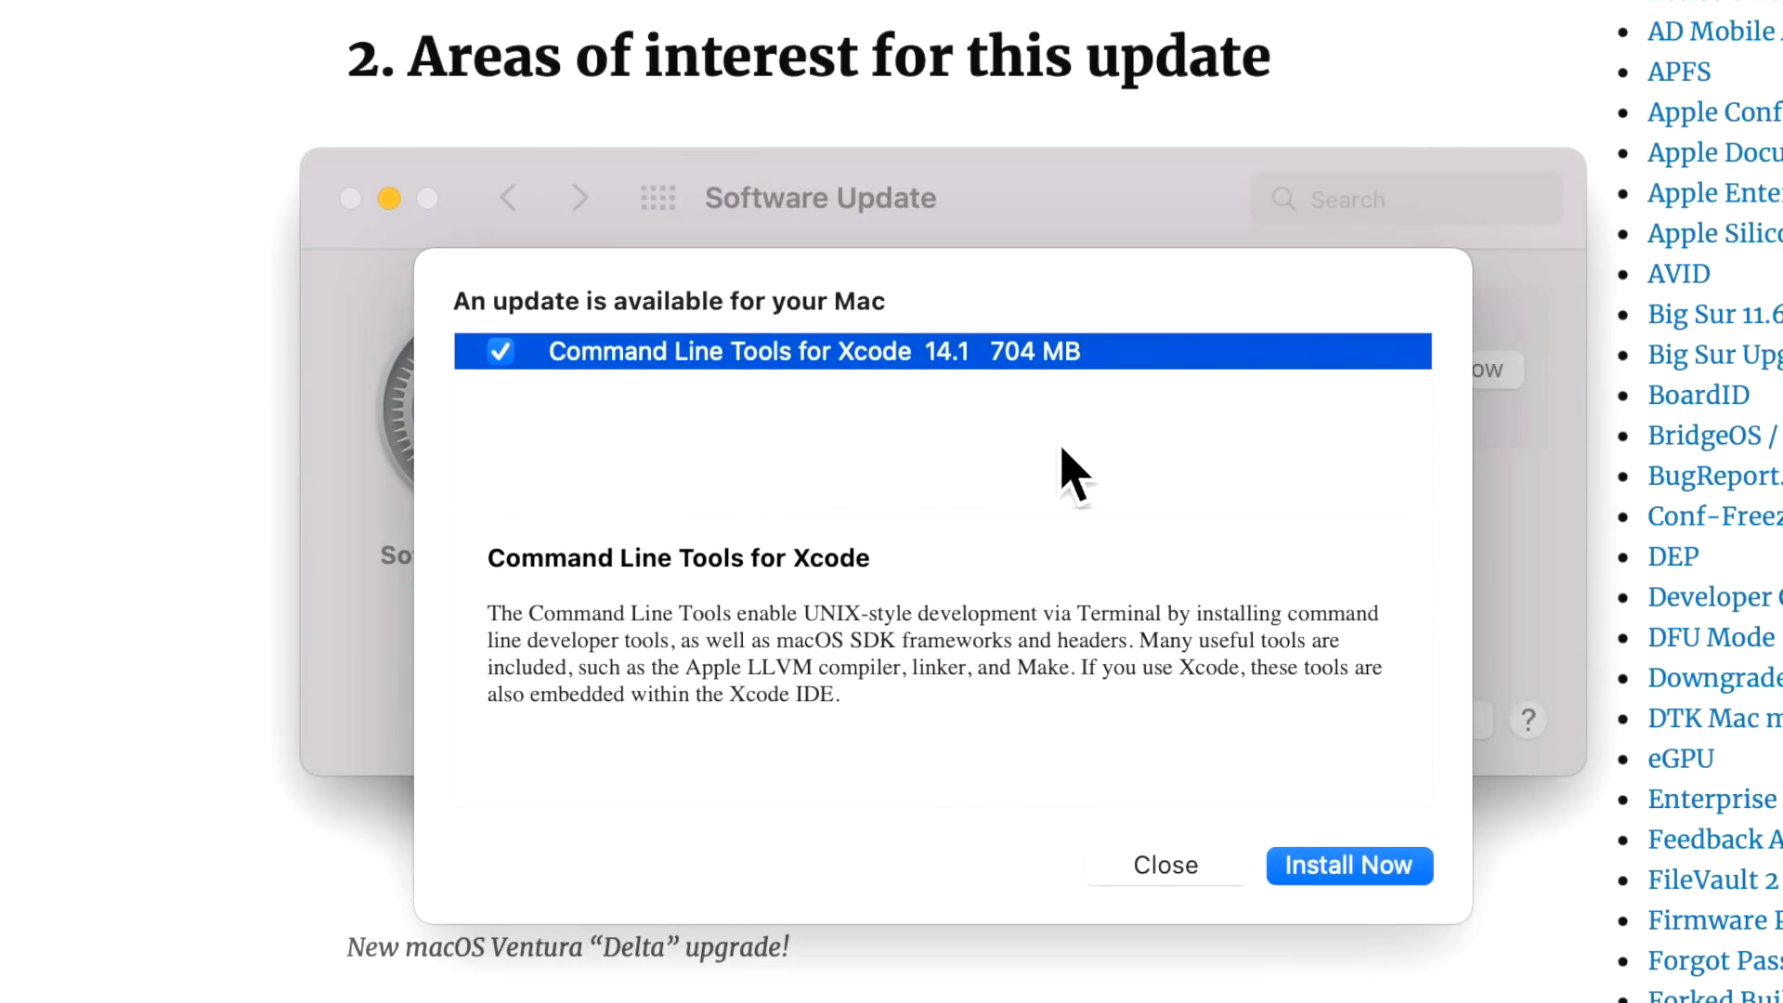
pyautogui.press('Escape')
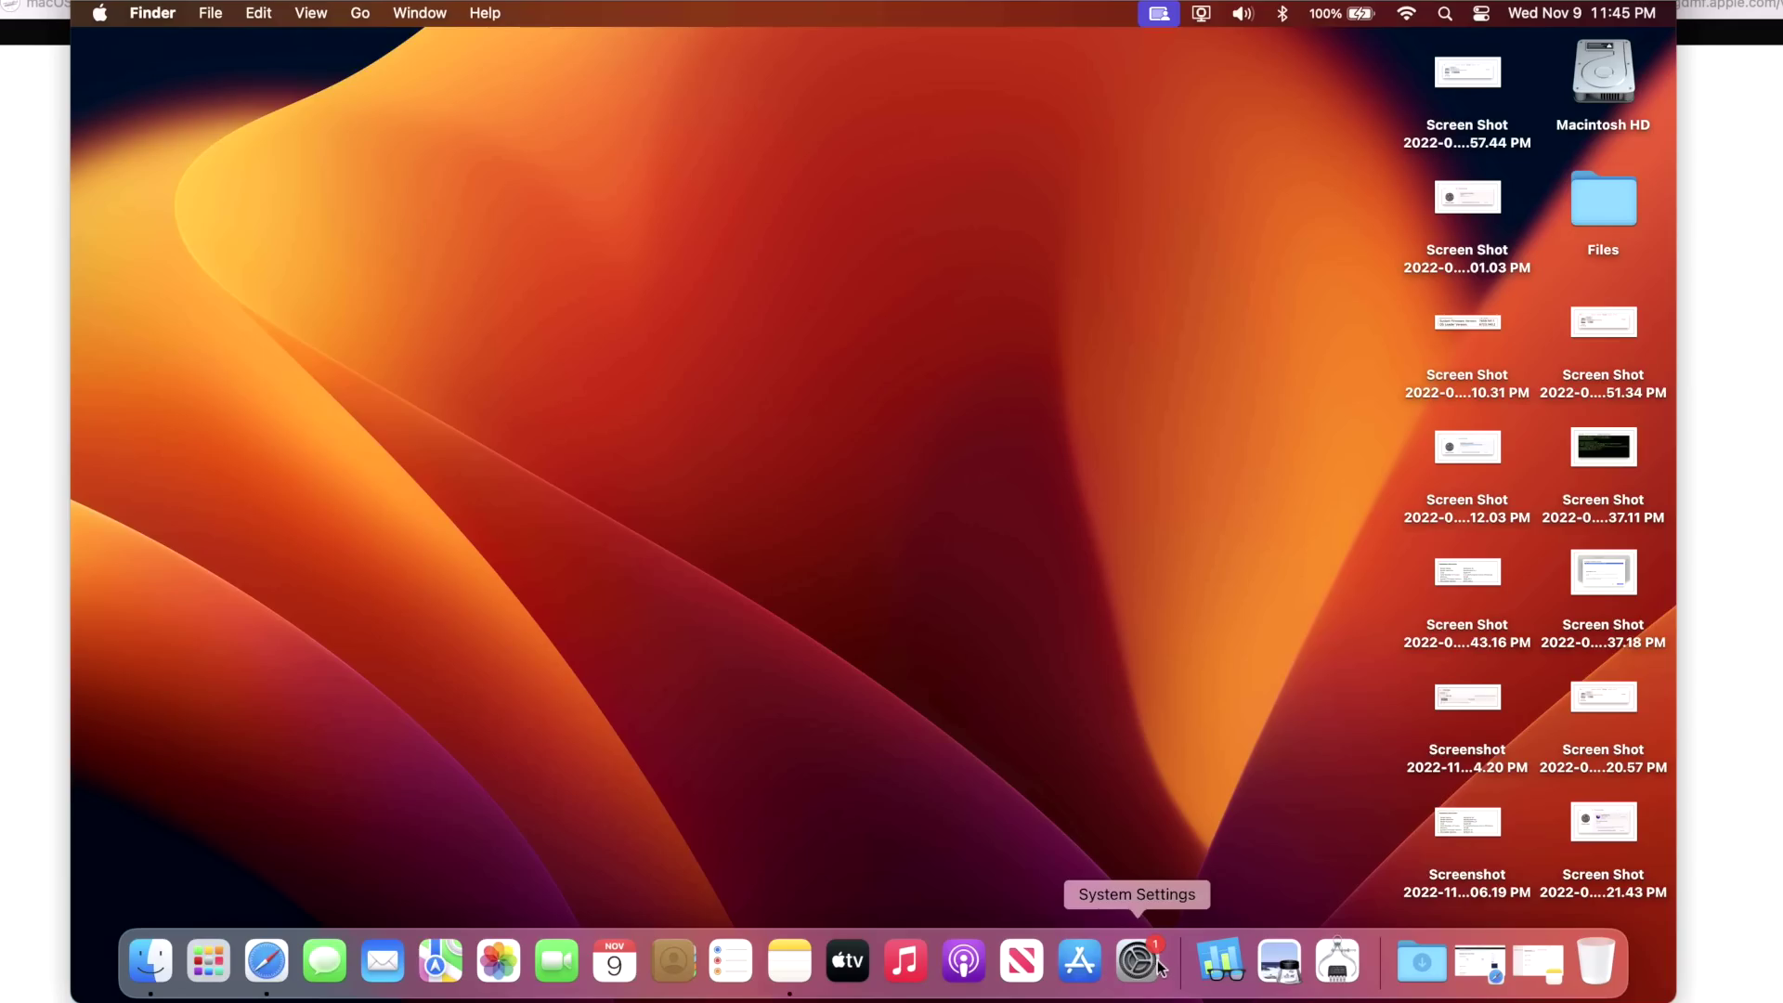
# Open System Settings from the Dock and move its window up and to the right.
pyautogui.click(1152, 971)
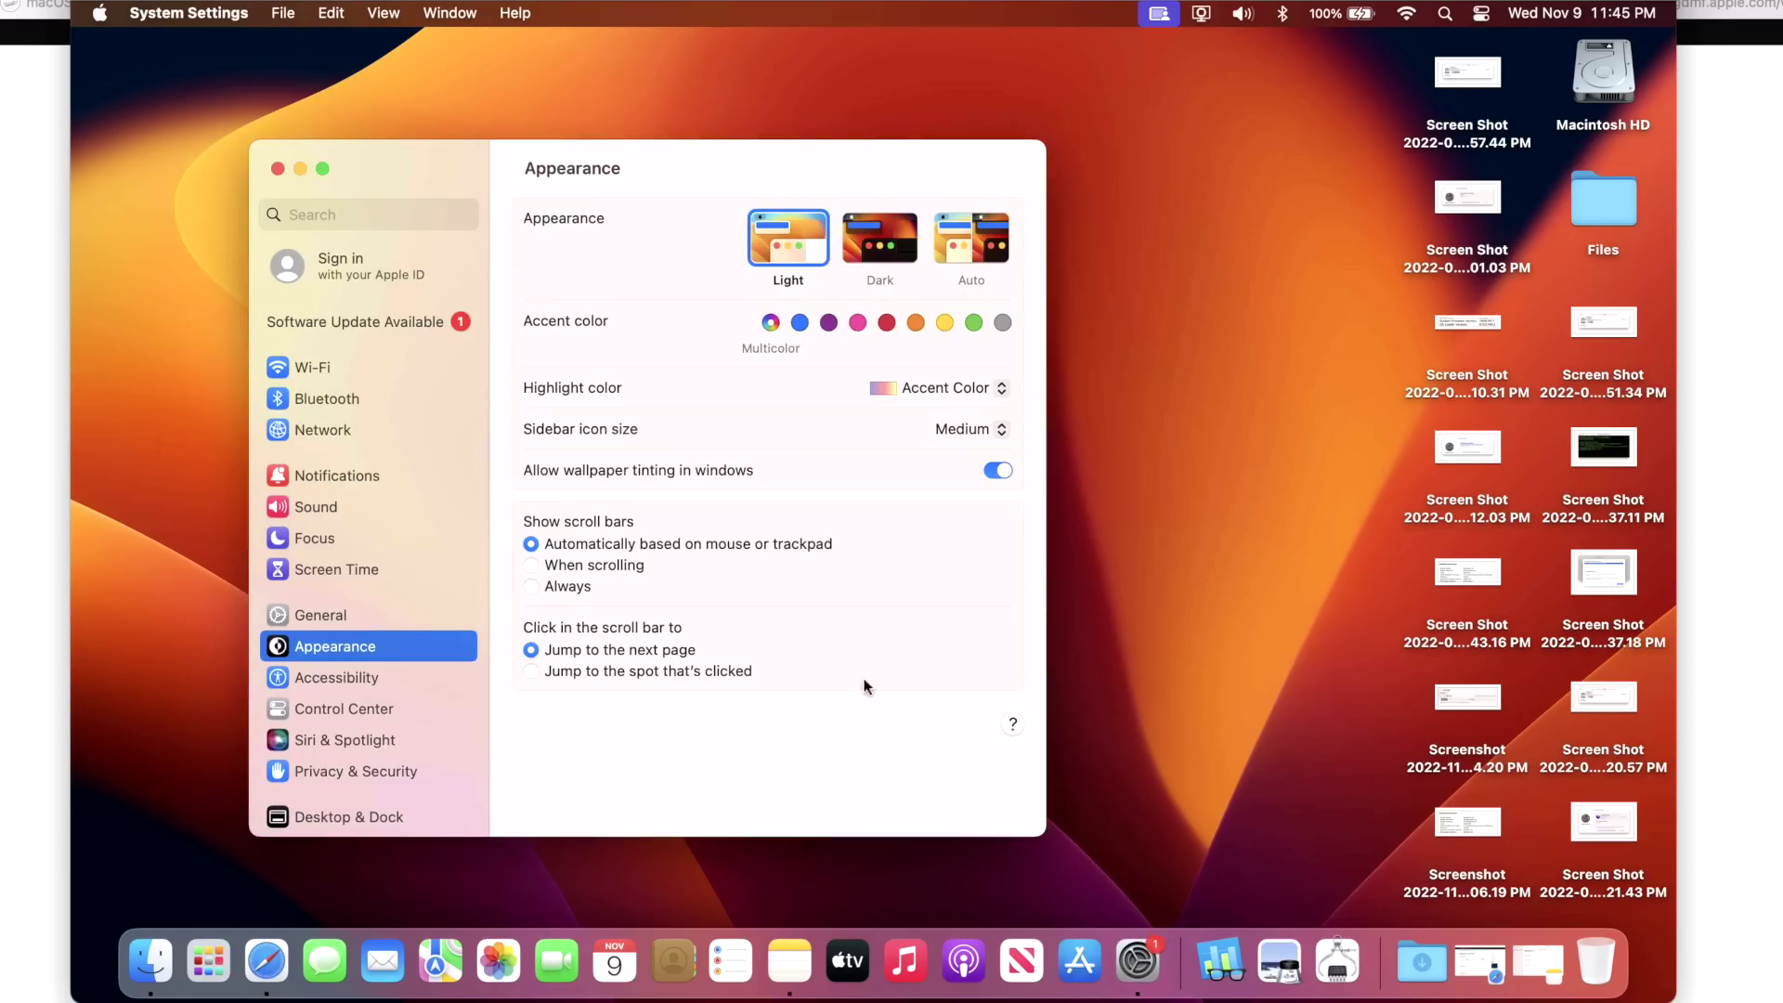
pyautogui.moveTo(685, 159); pyautogui.dragTo(929, 142)
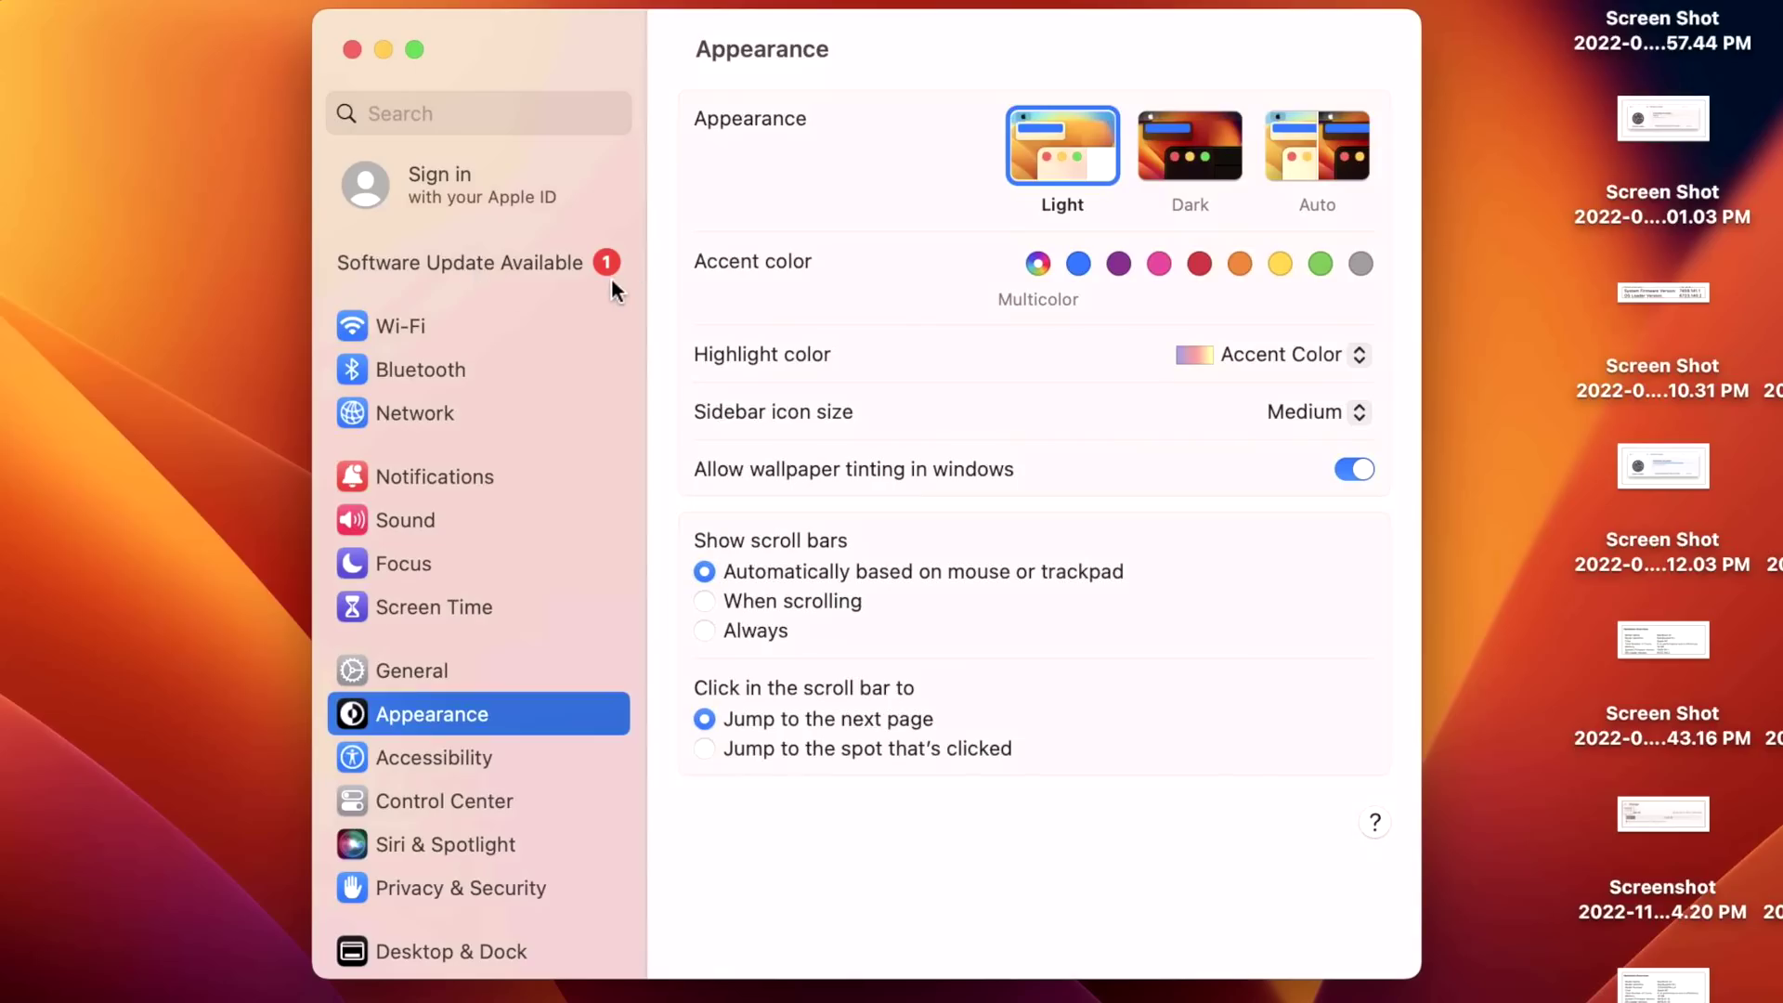
# Show the macOS Ventura 13.0.1 update details (605.9 MB, restart required) and choose to install it.
pyautogui.click(516, 260)
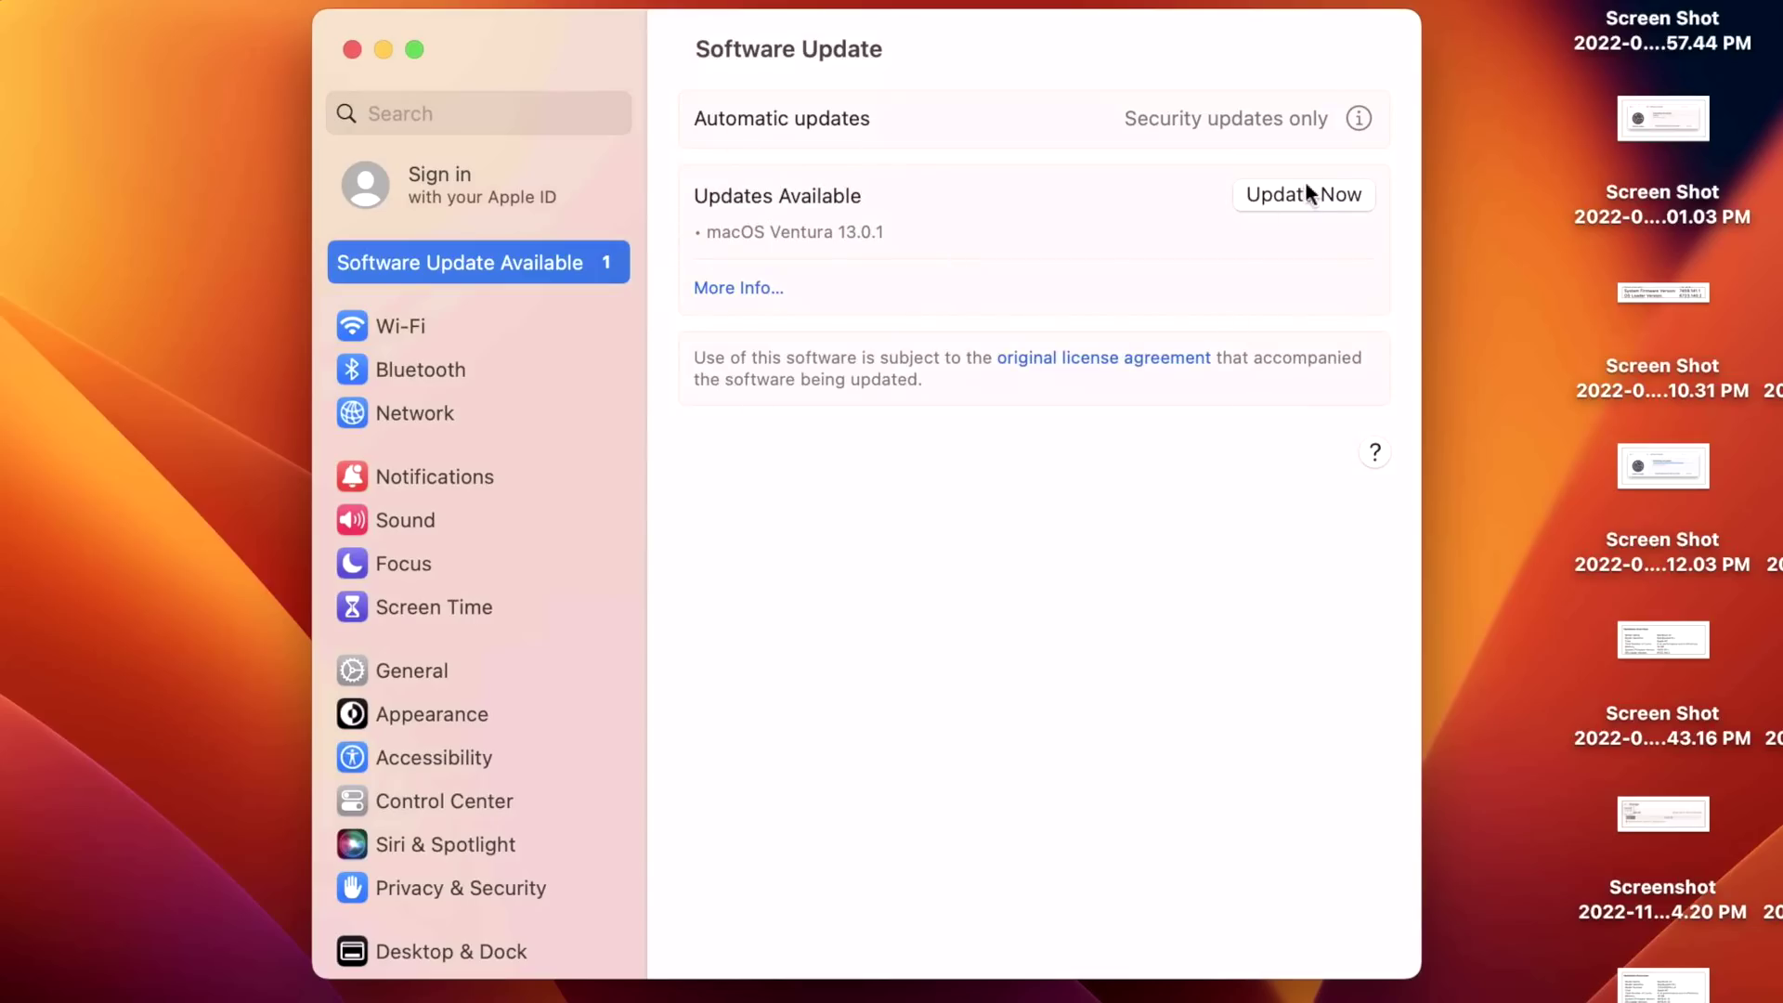
pyautogui.click(754, 285)
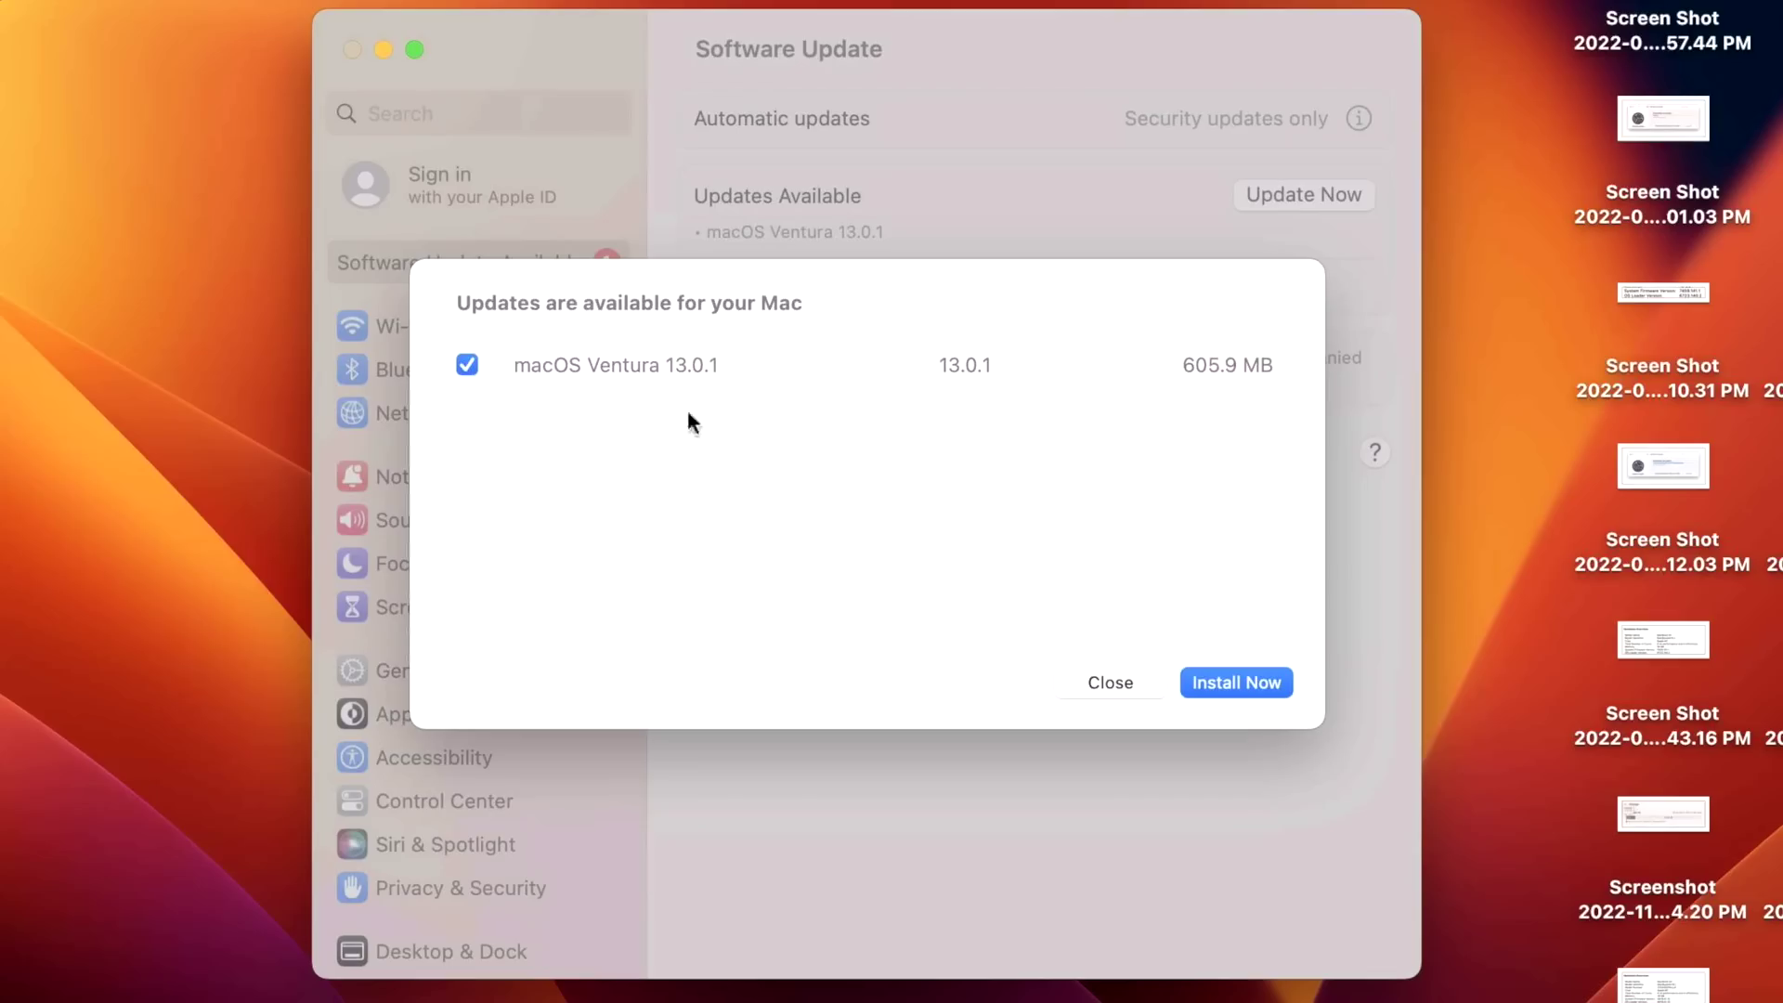
pyautogui.click(676, 364)
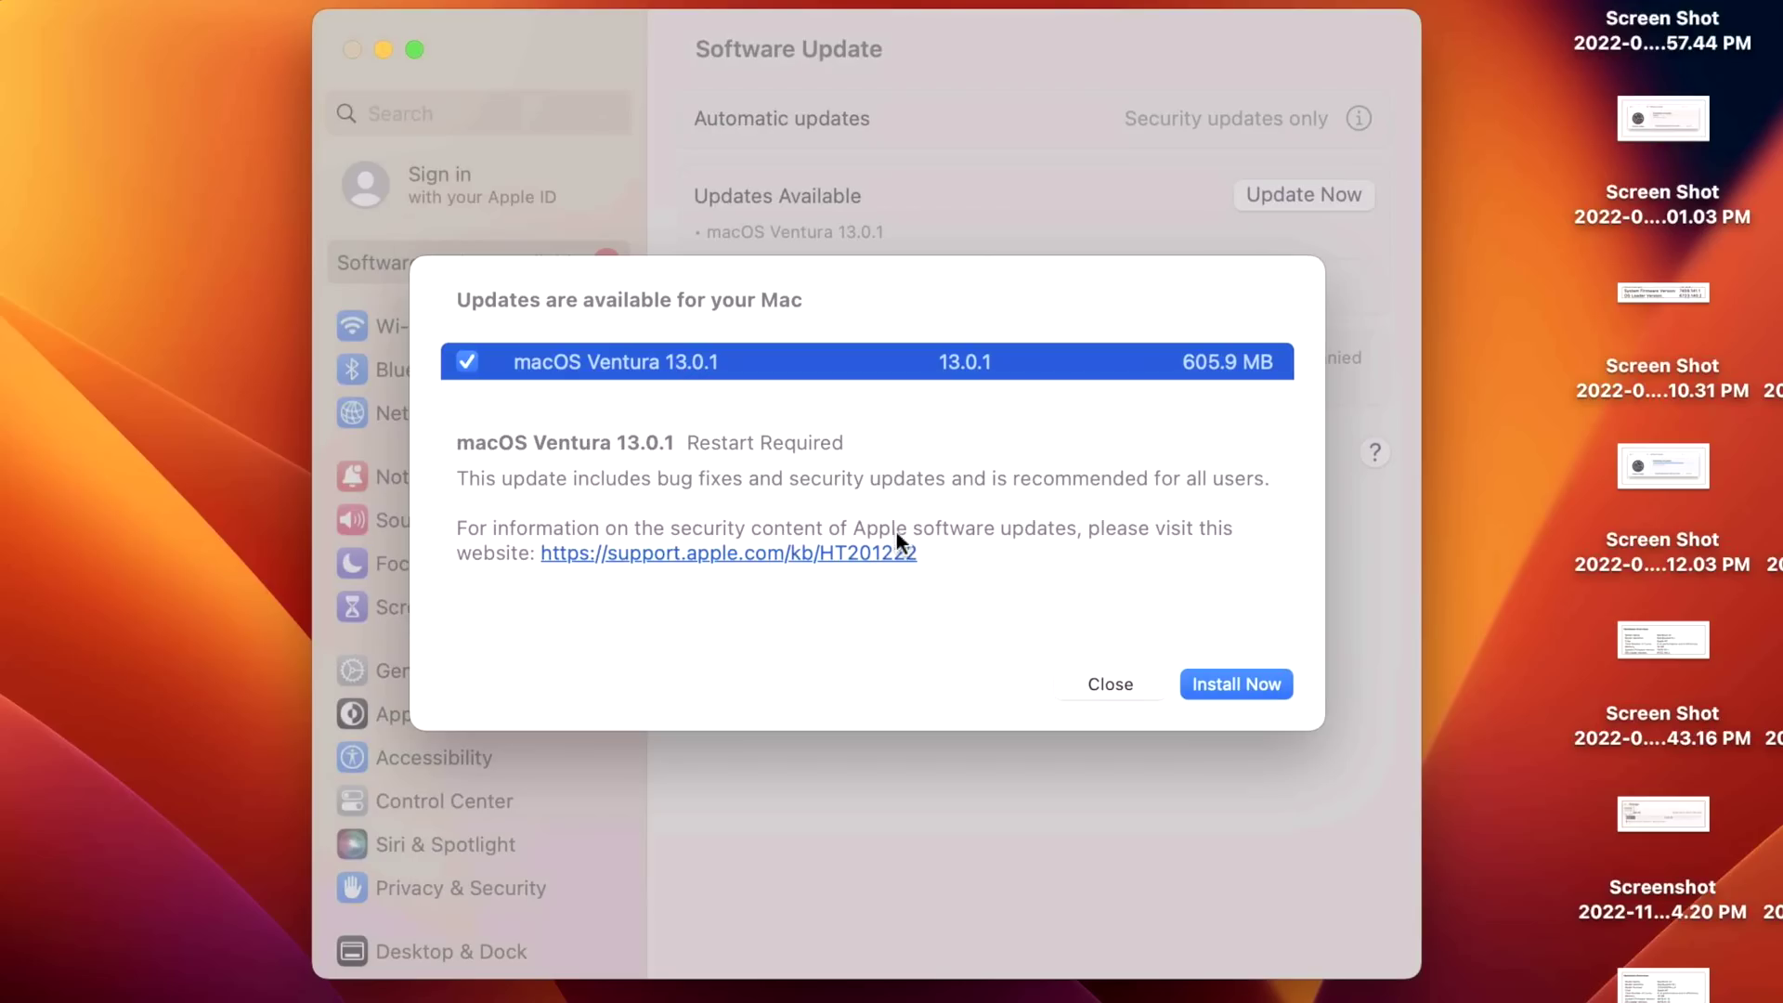
pyautogui.click(1229, 687)
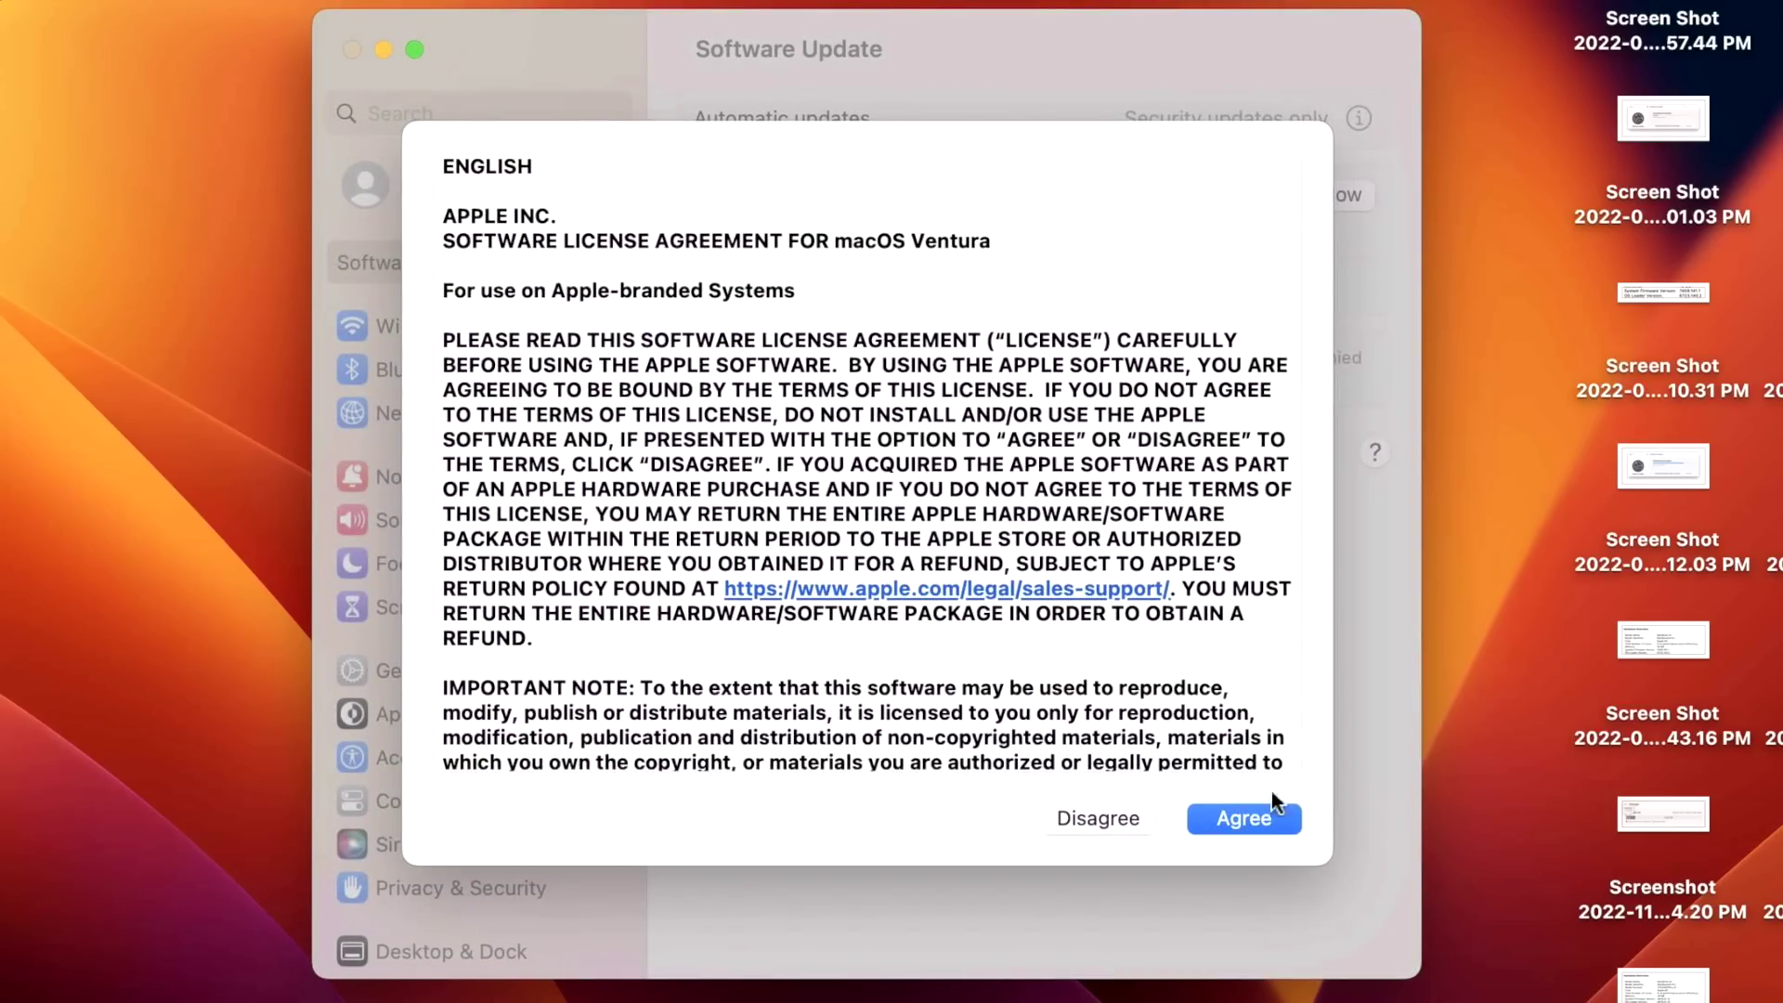
# Agree to the macOS Ventura licence and enter the account password.
pyautogui.click(1268, 823)
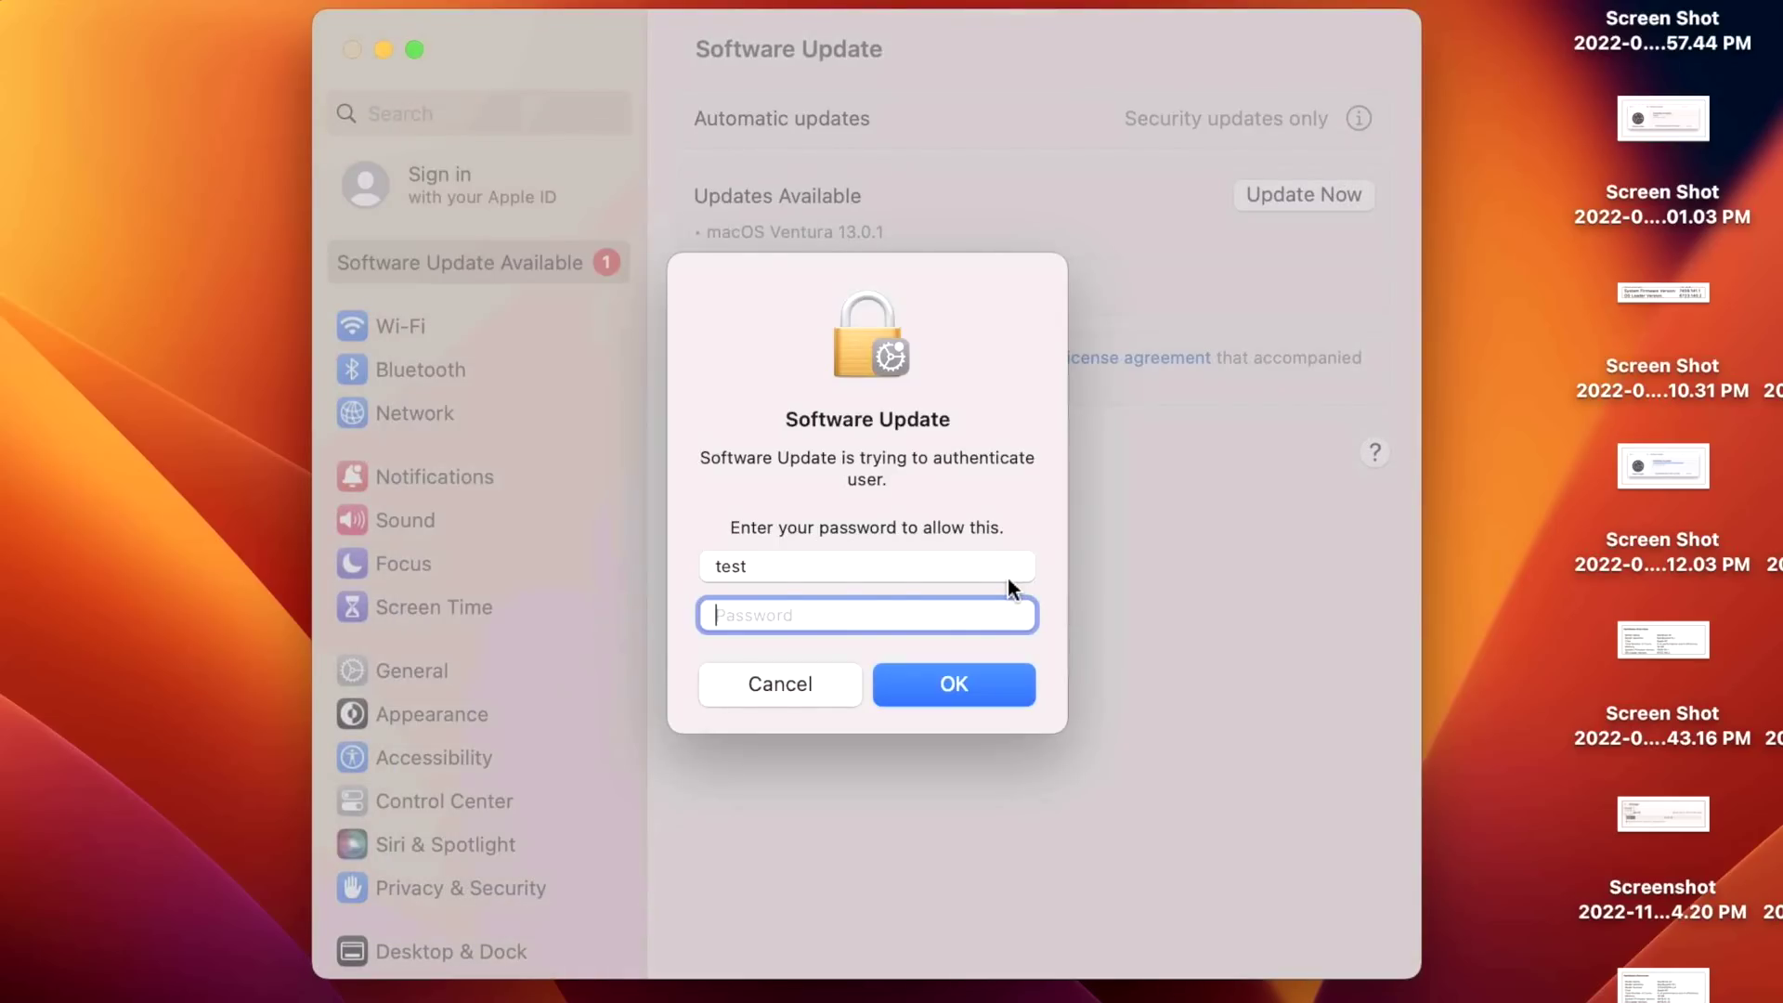
pyautogui.write('test')
# Confirm the password so Ventura 13.0.1 starts preparing, then view the automatic update options.
pyautogui.click(988, 681)
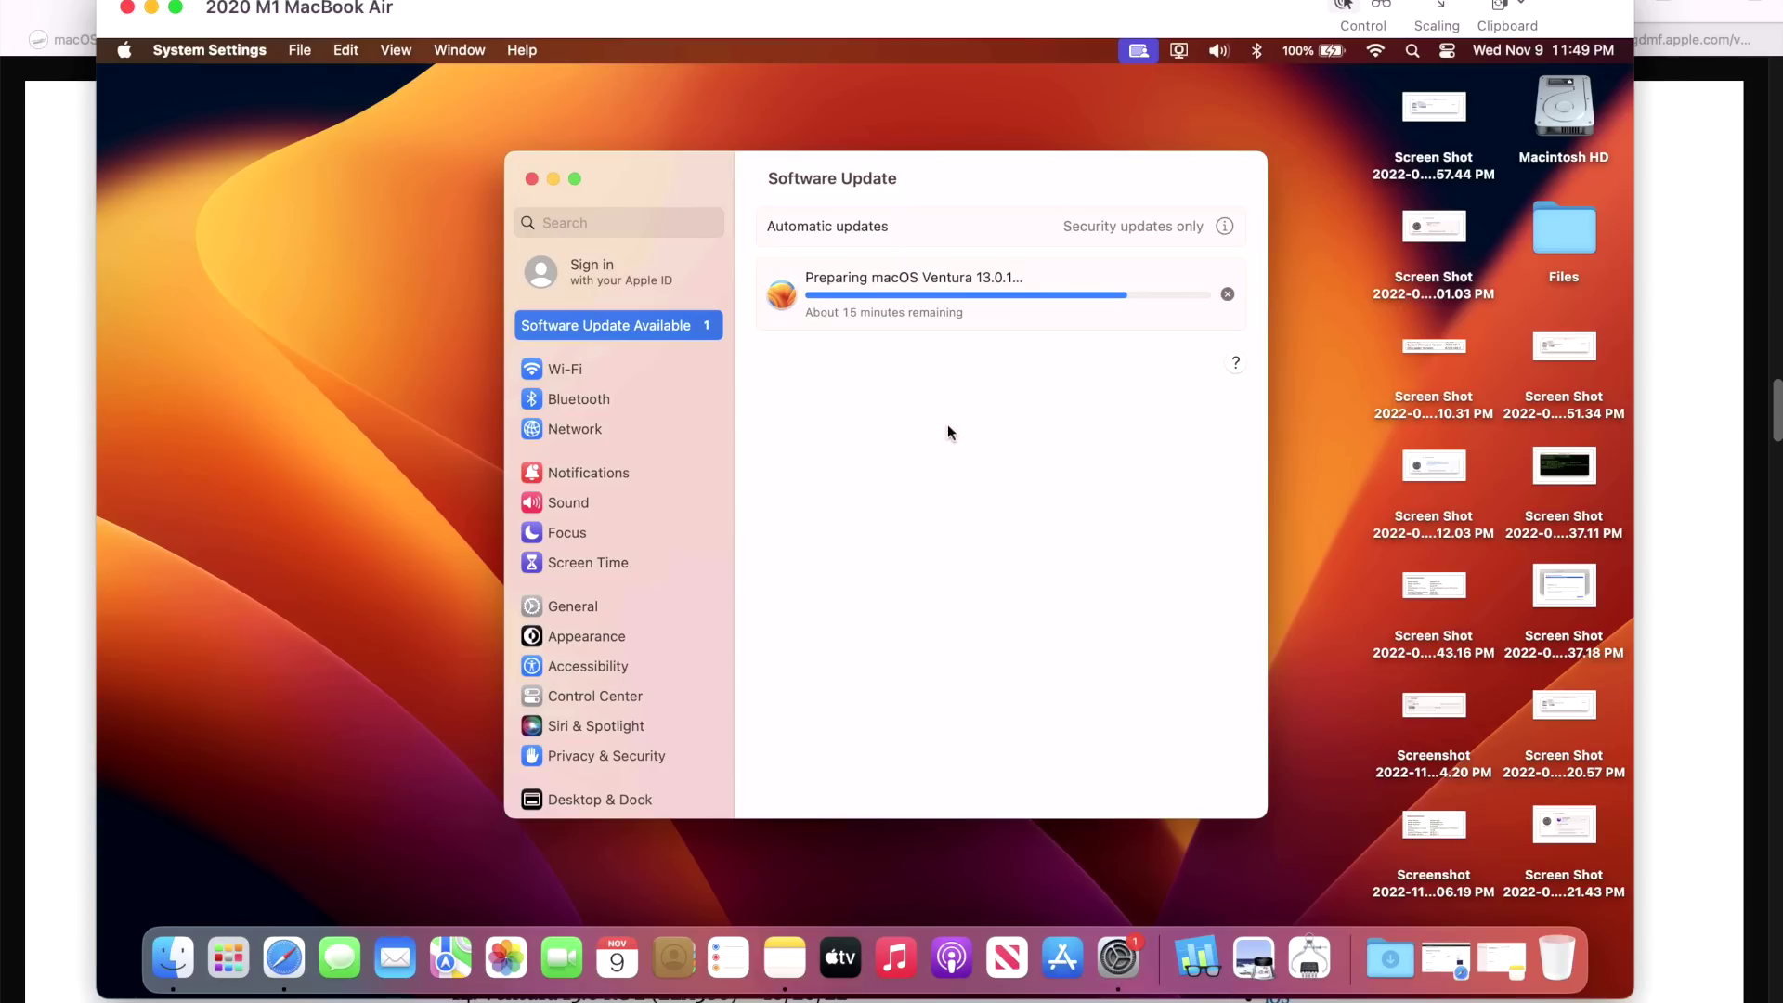
pyautogui.click(1226, 227)
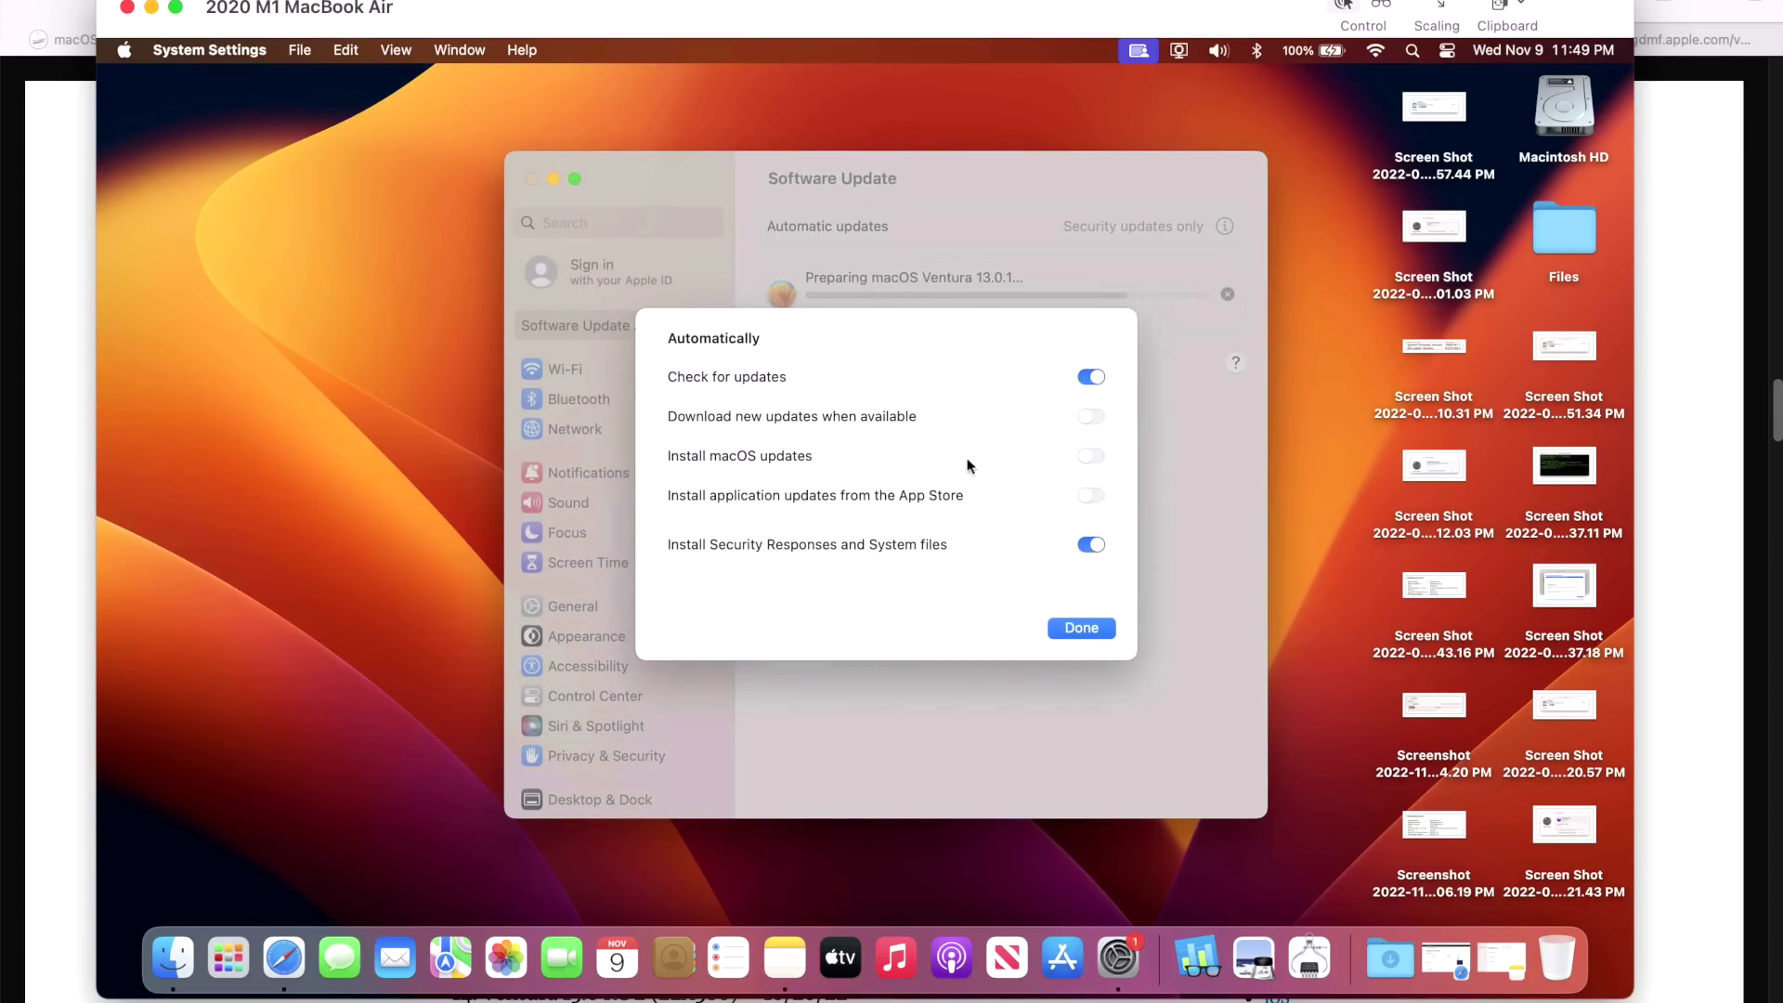
pyautogui.click(1080, 629)
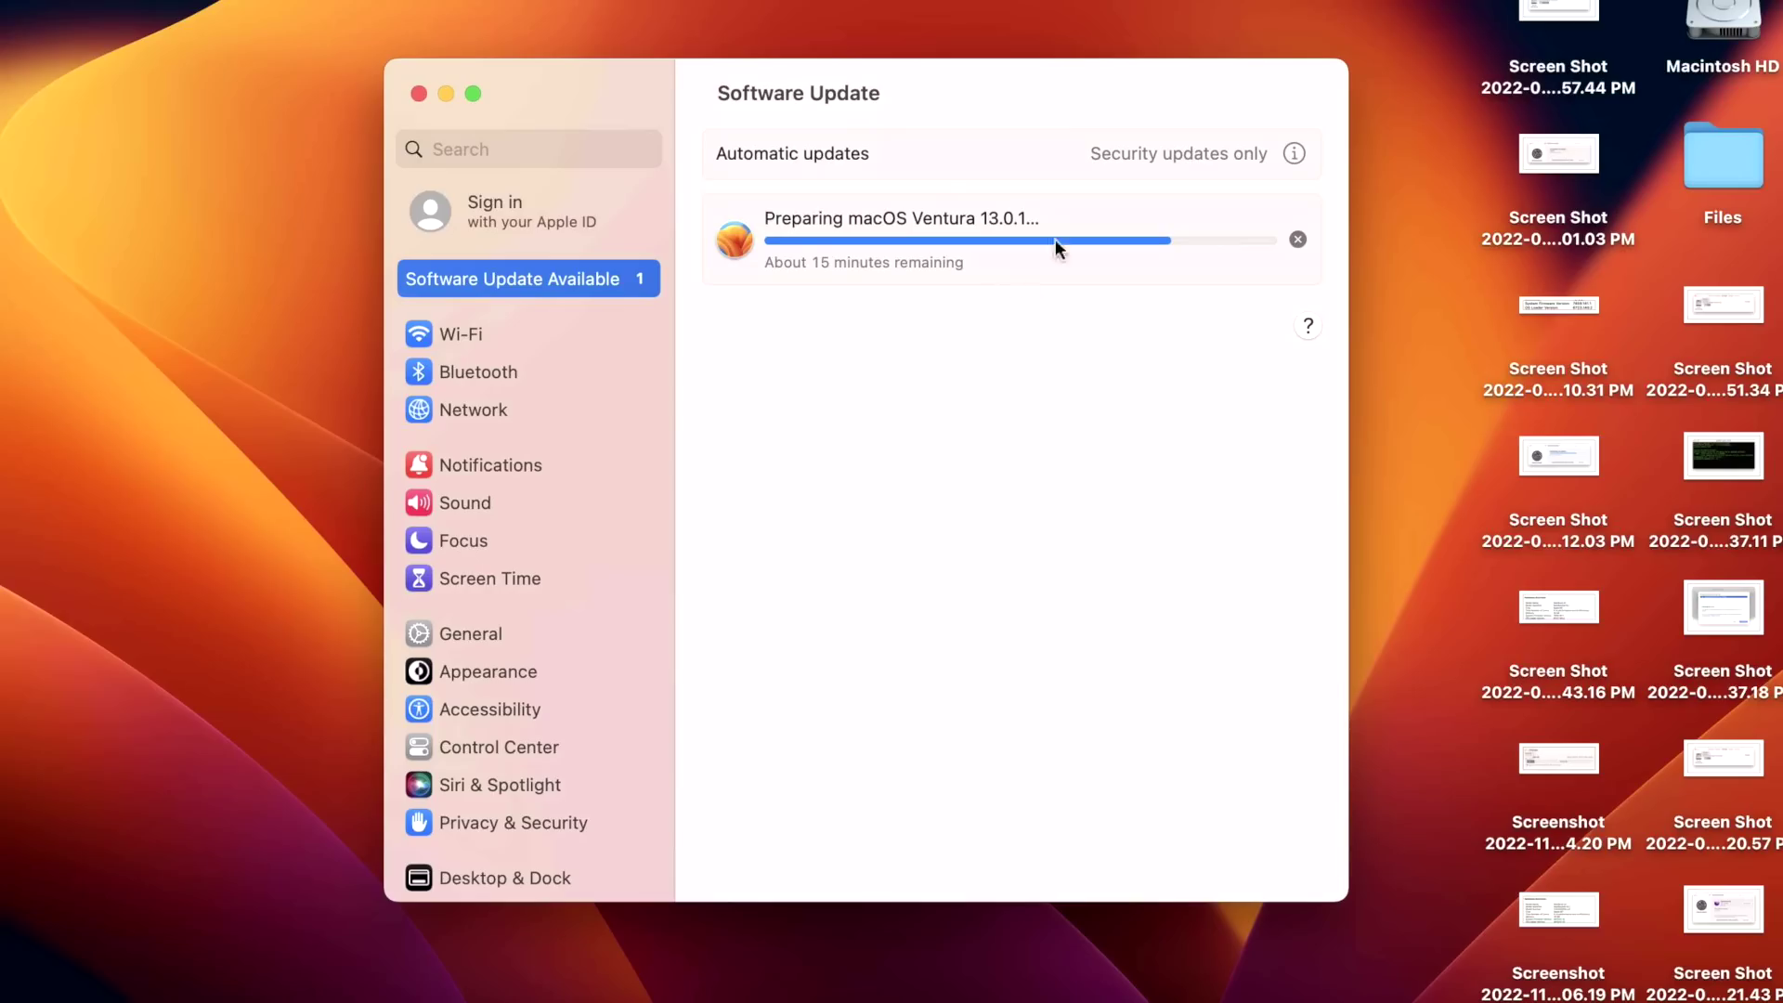
# Review and close the automatic update options, then restart to install Ventura 13.0.1.
pyautogui.click(1296, 153)
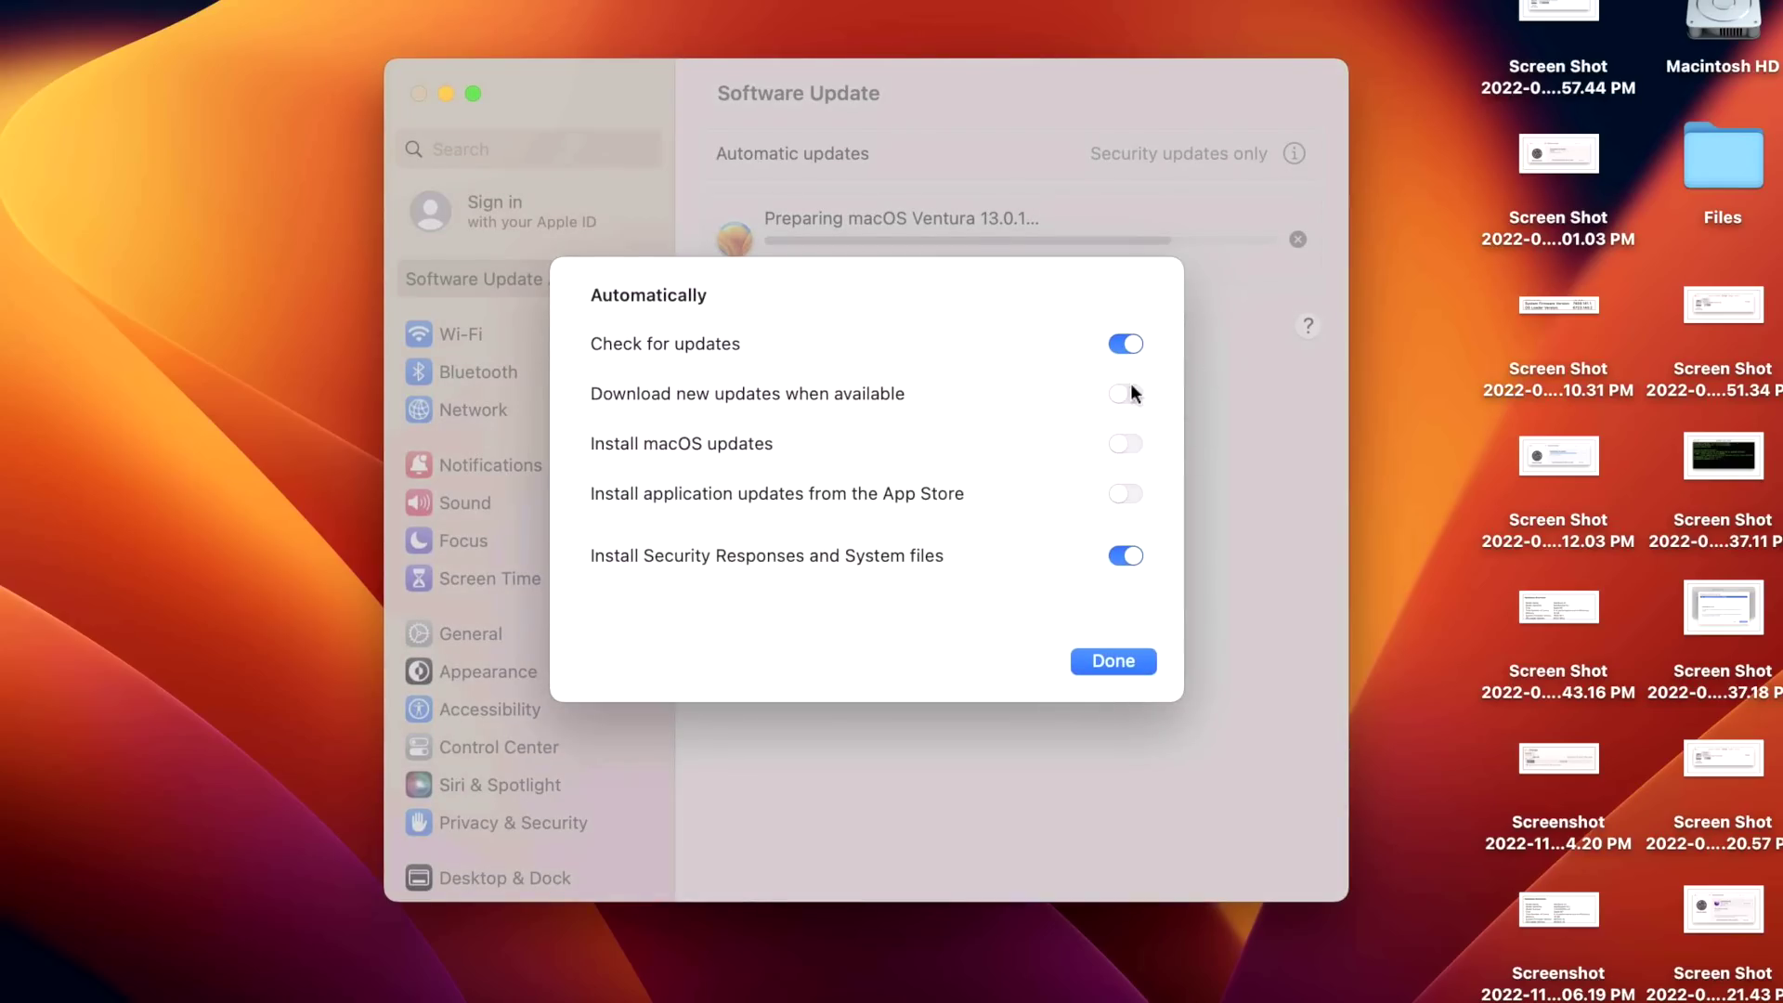
pyautogui.click(1151, 655)
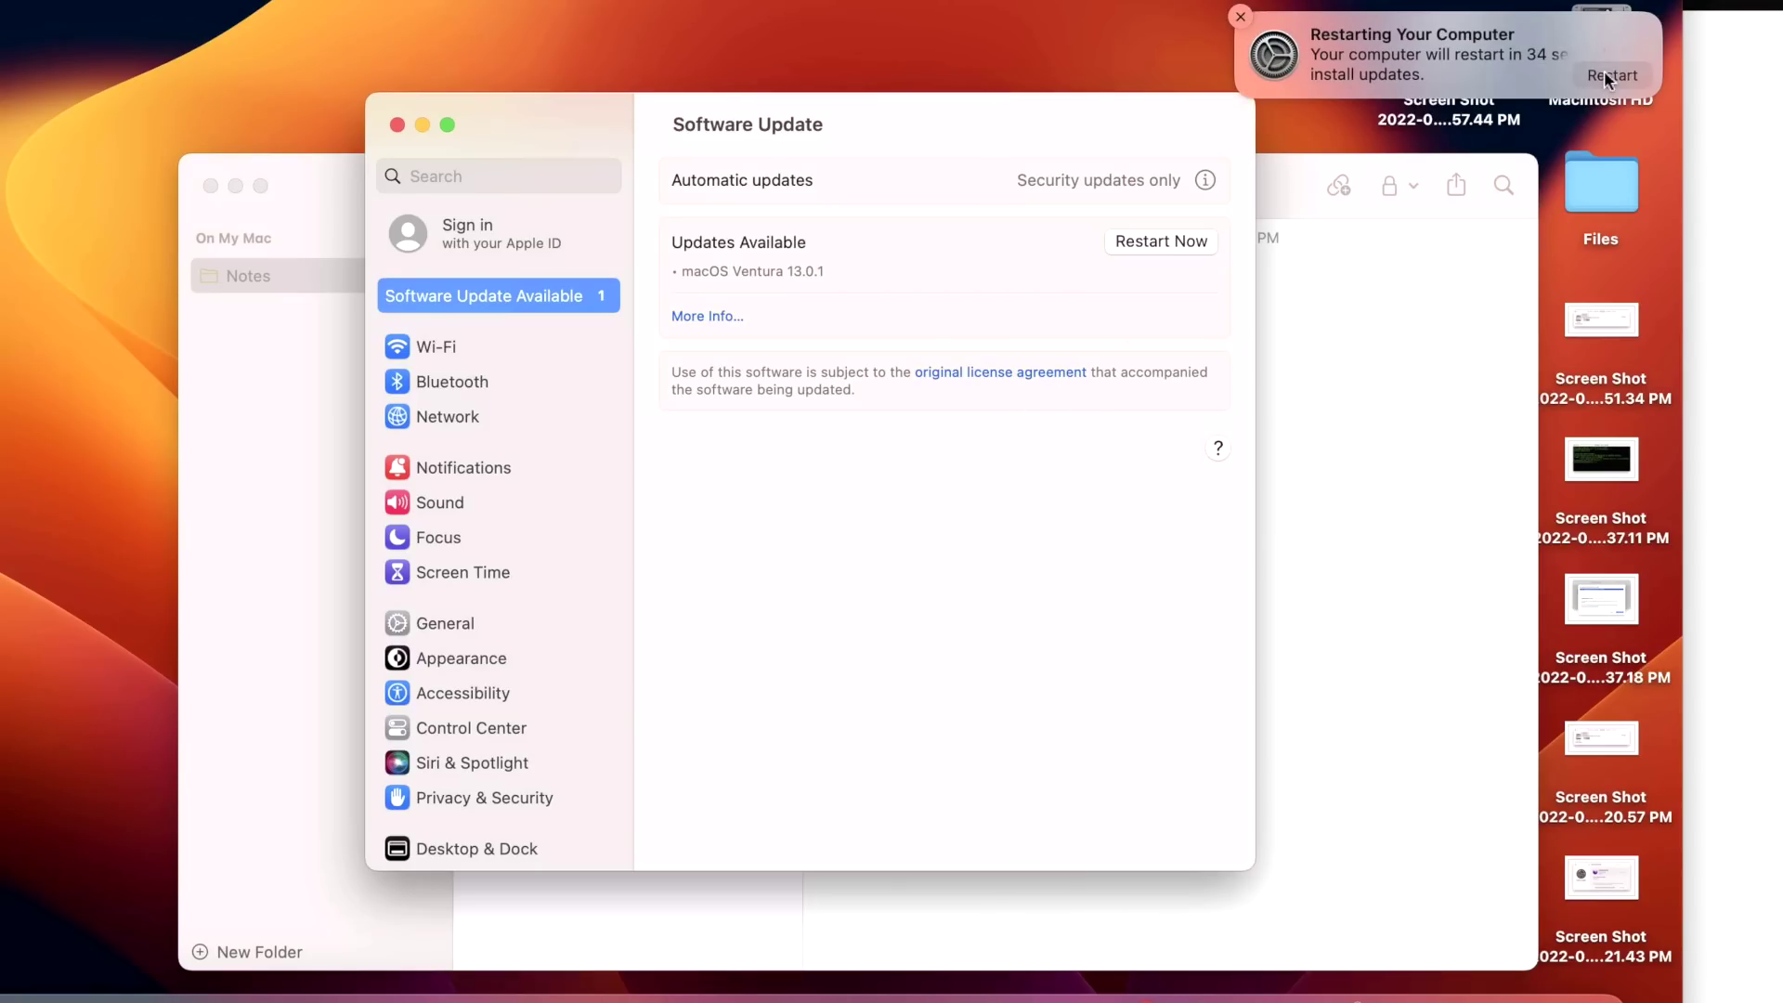
pyautogui.click(1609, 76)
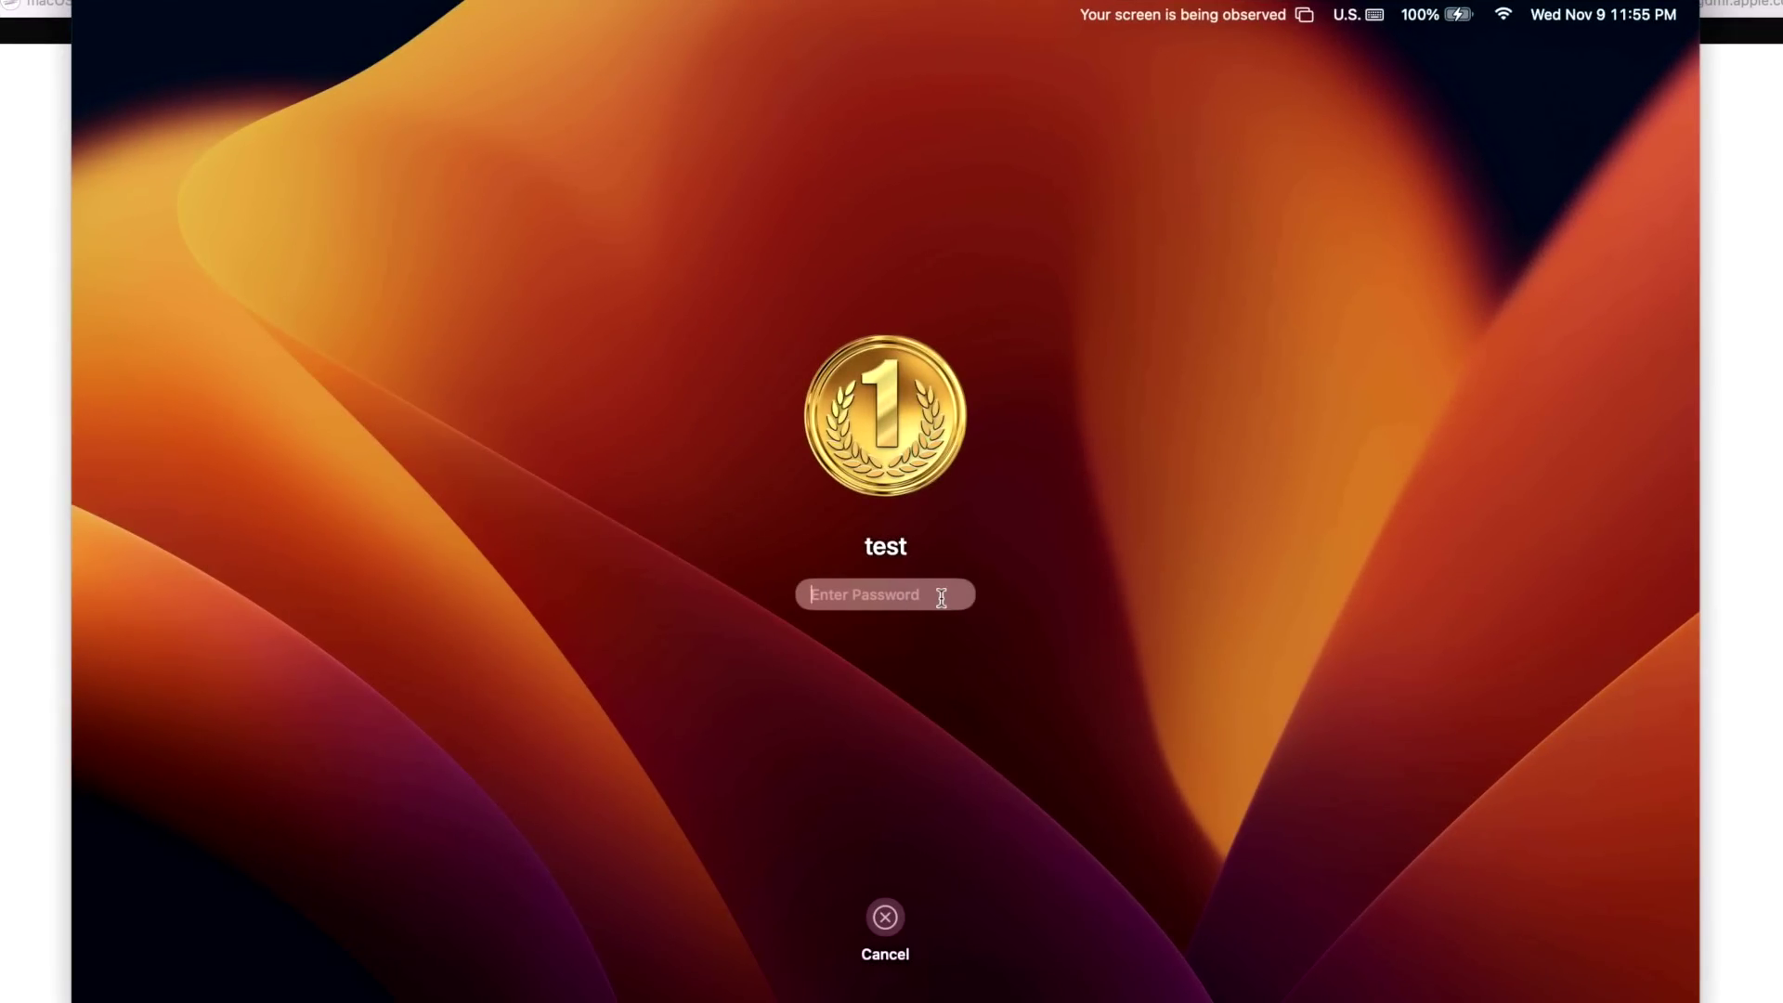
# Log in with the account password, then add '11:55' on a new line in the Ventura 13.0.1 Update note.
pyautogui.write('test')
pyautogui.press('Return')
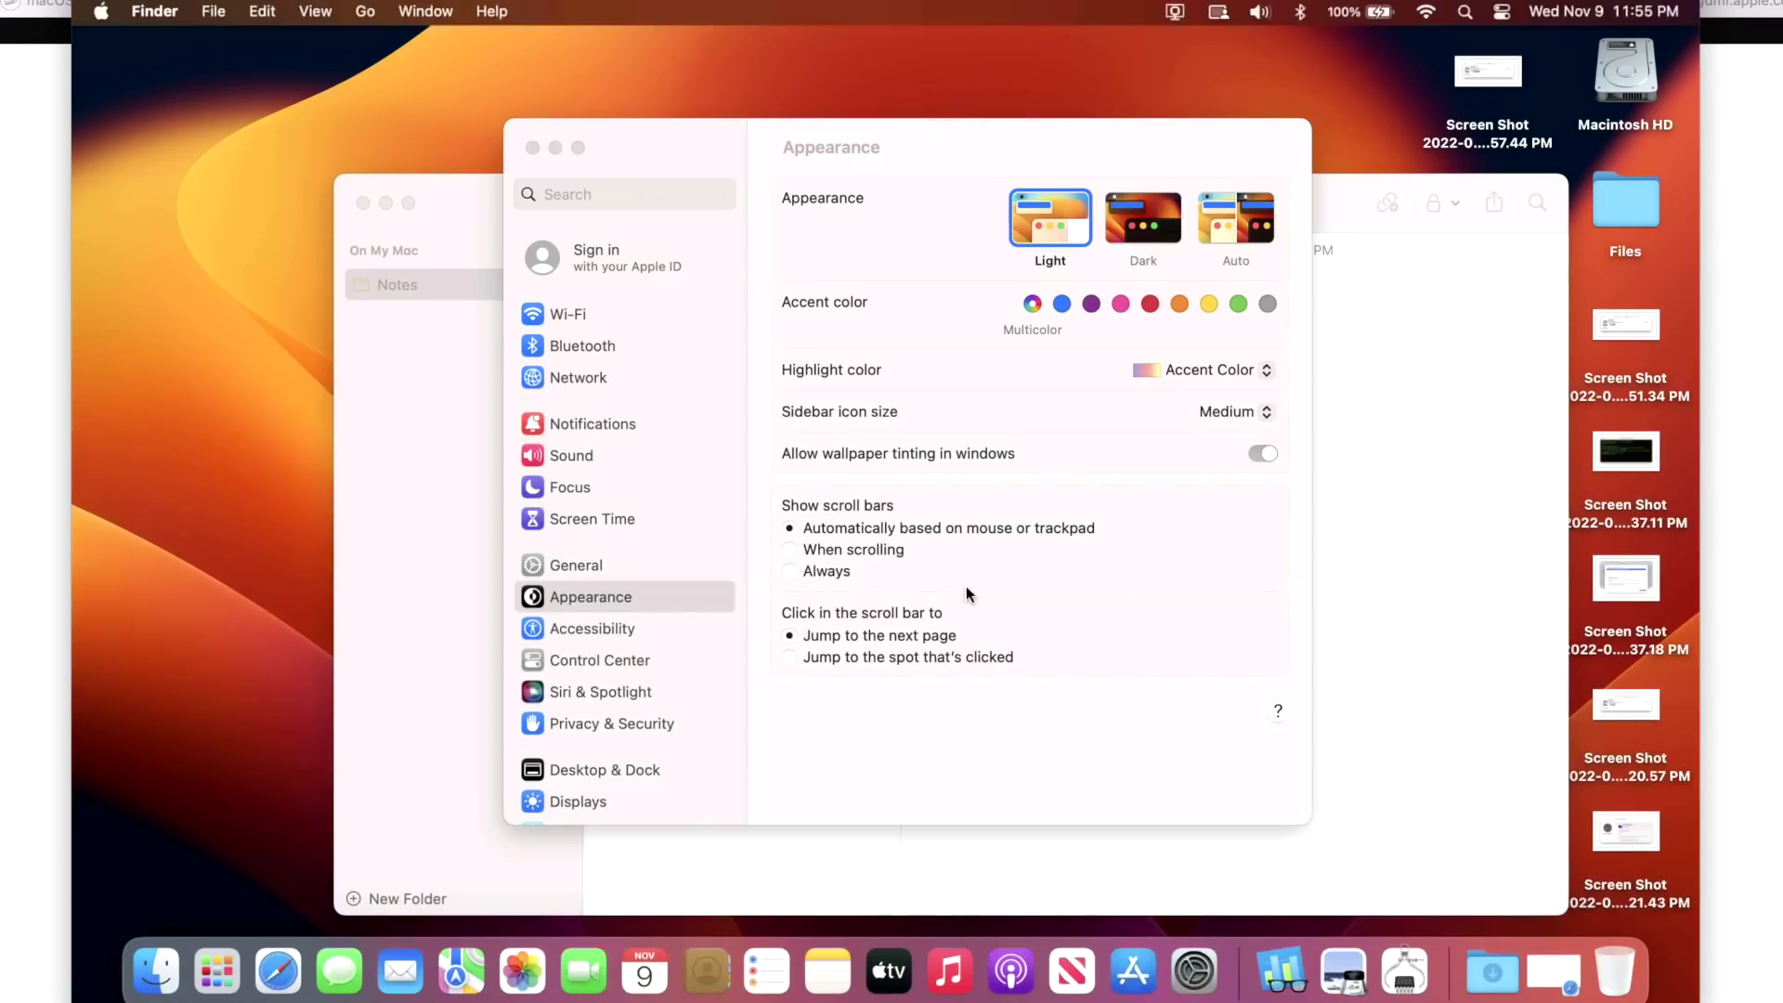
pyautogui.click(1472, 446)
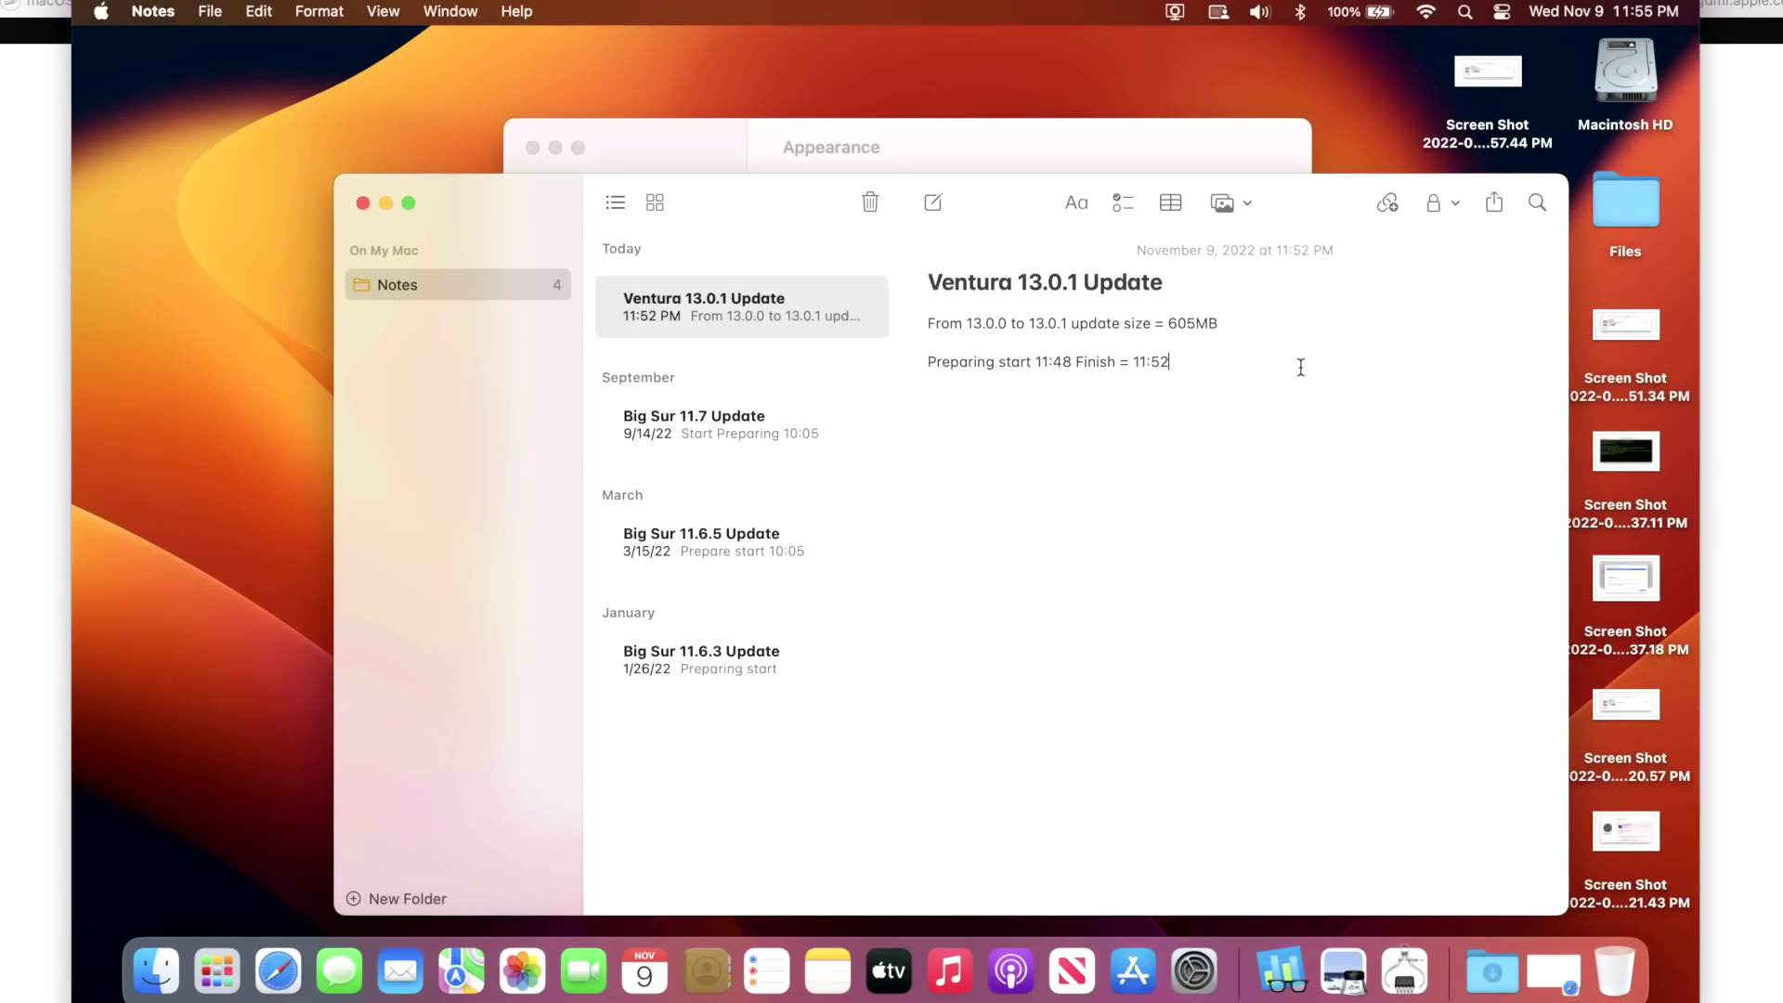
pyautogui.press('Return')
pyautogui.press('Return')
pyautogui.write('11')
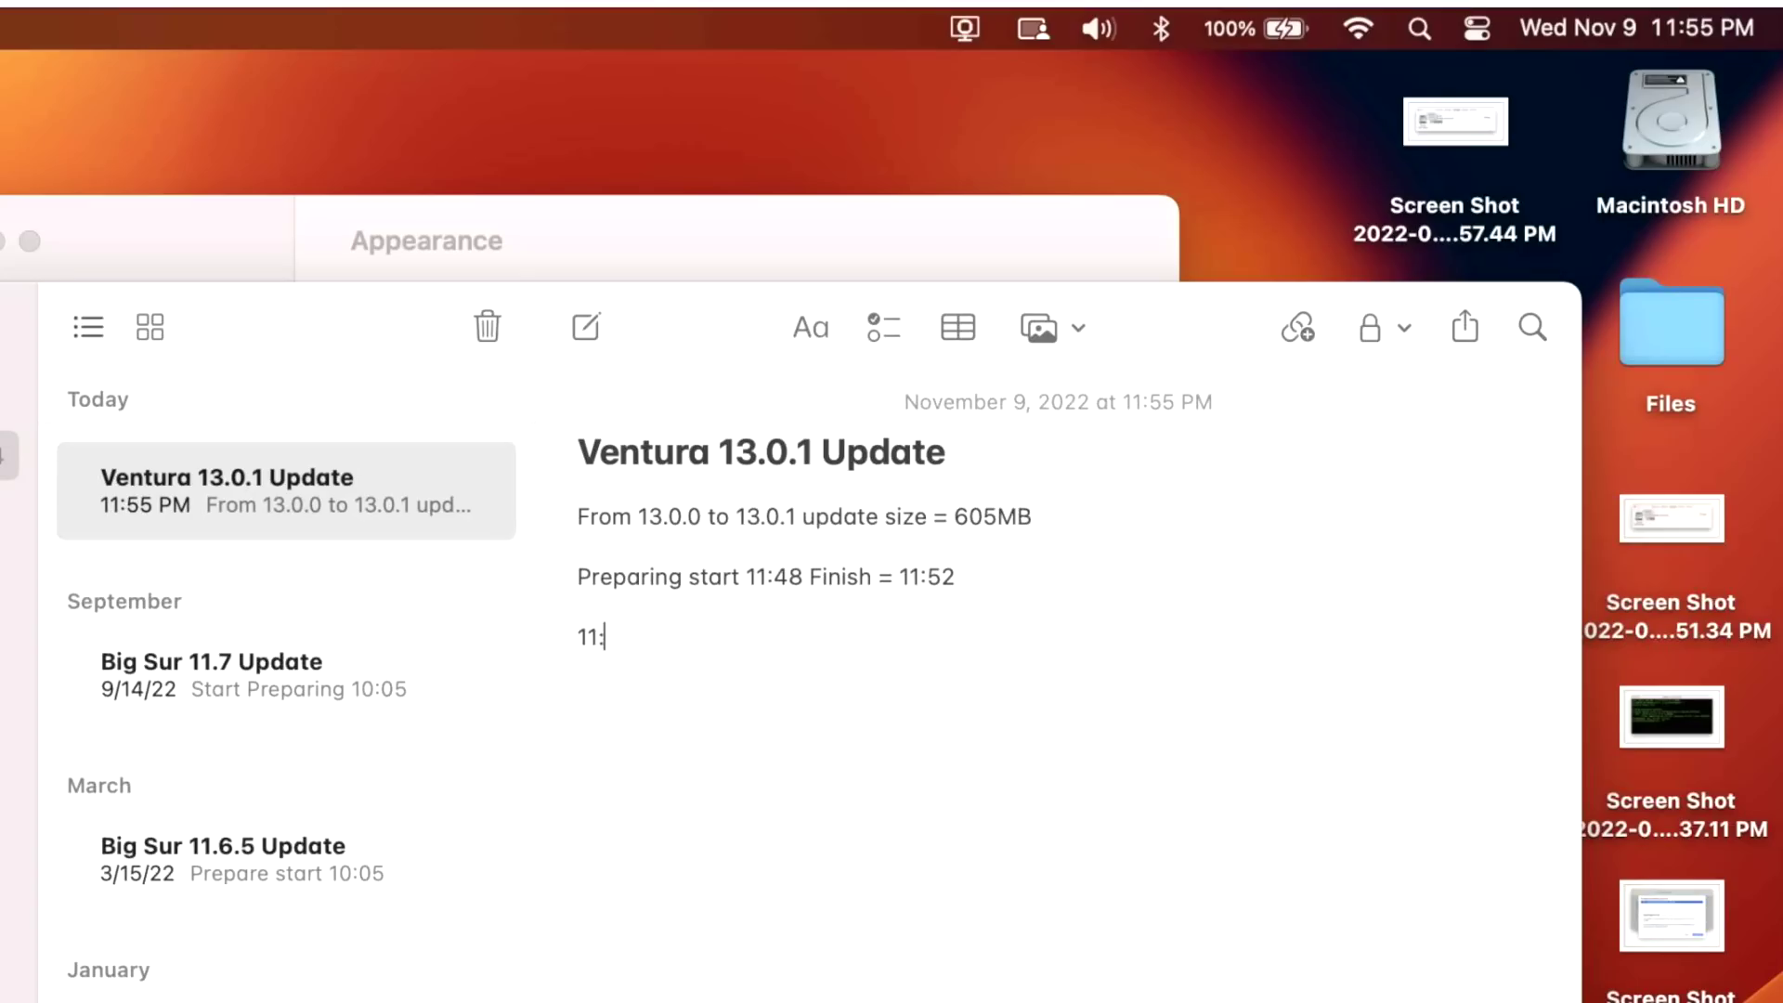
pyautogui.write(':55')
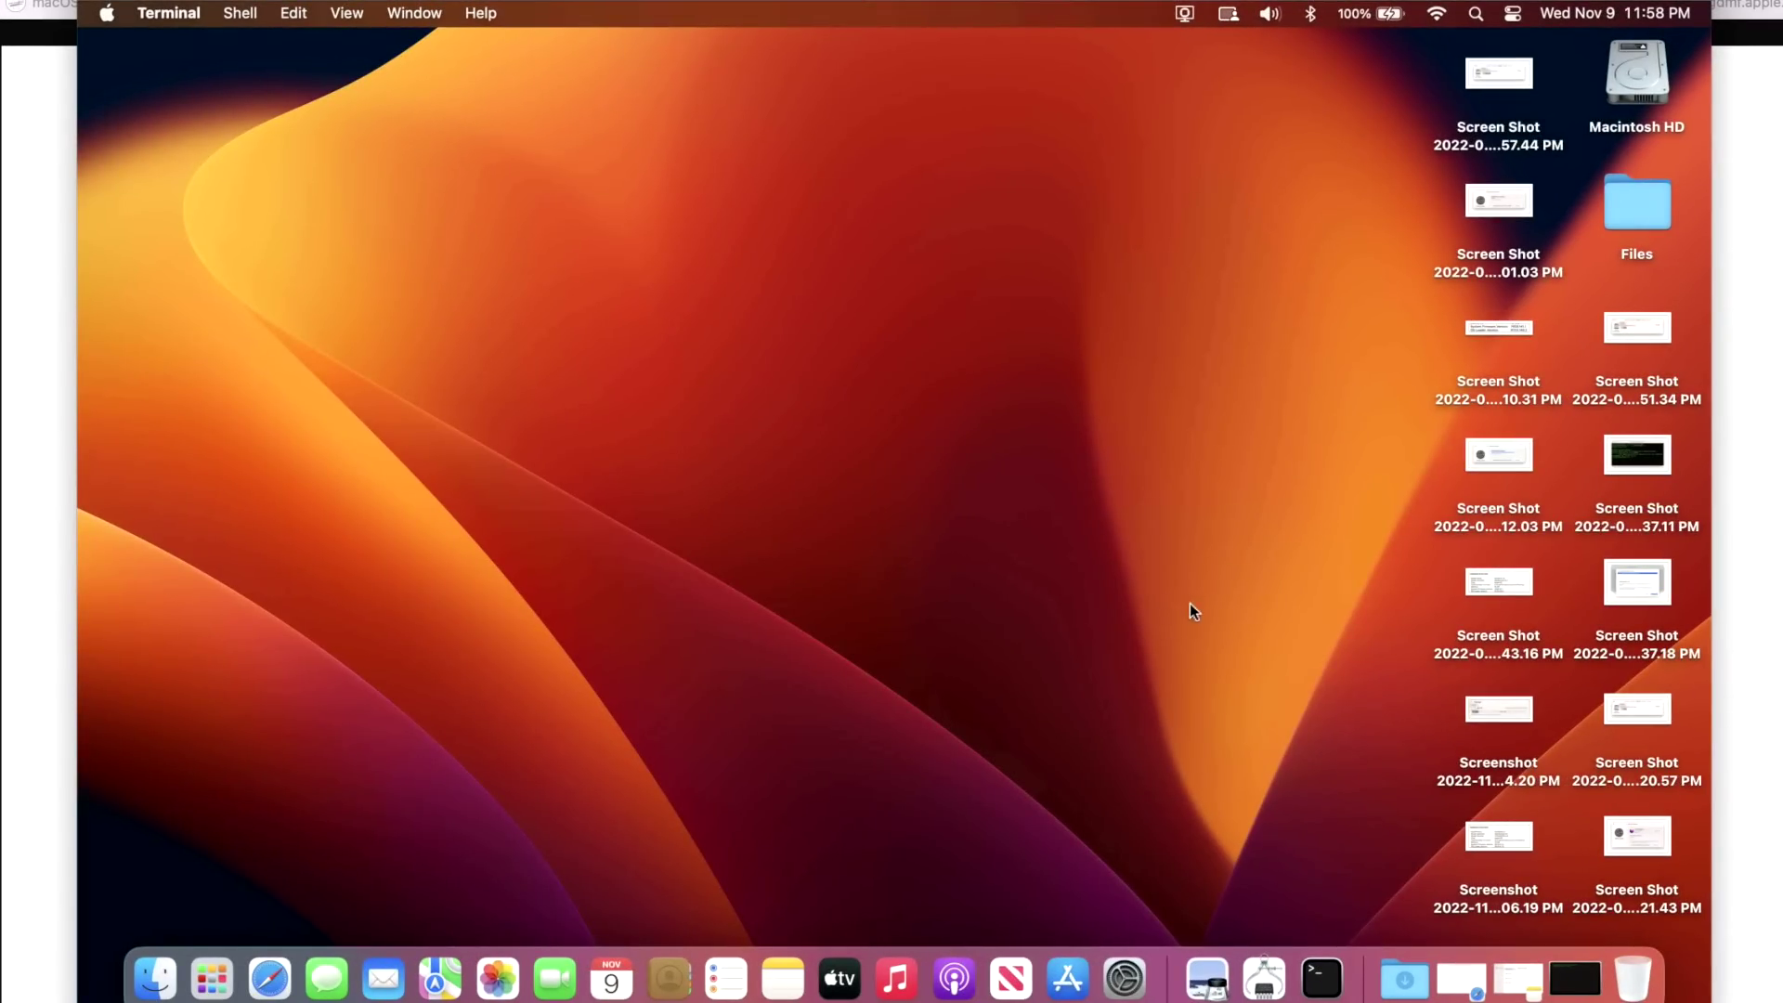
# Run sw_vers in Terminal and highlight the 22A400 build number confirming macOS 13.0.1.
pyautogui.click(1570, 978)
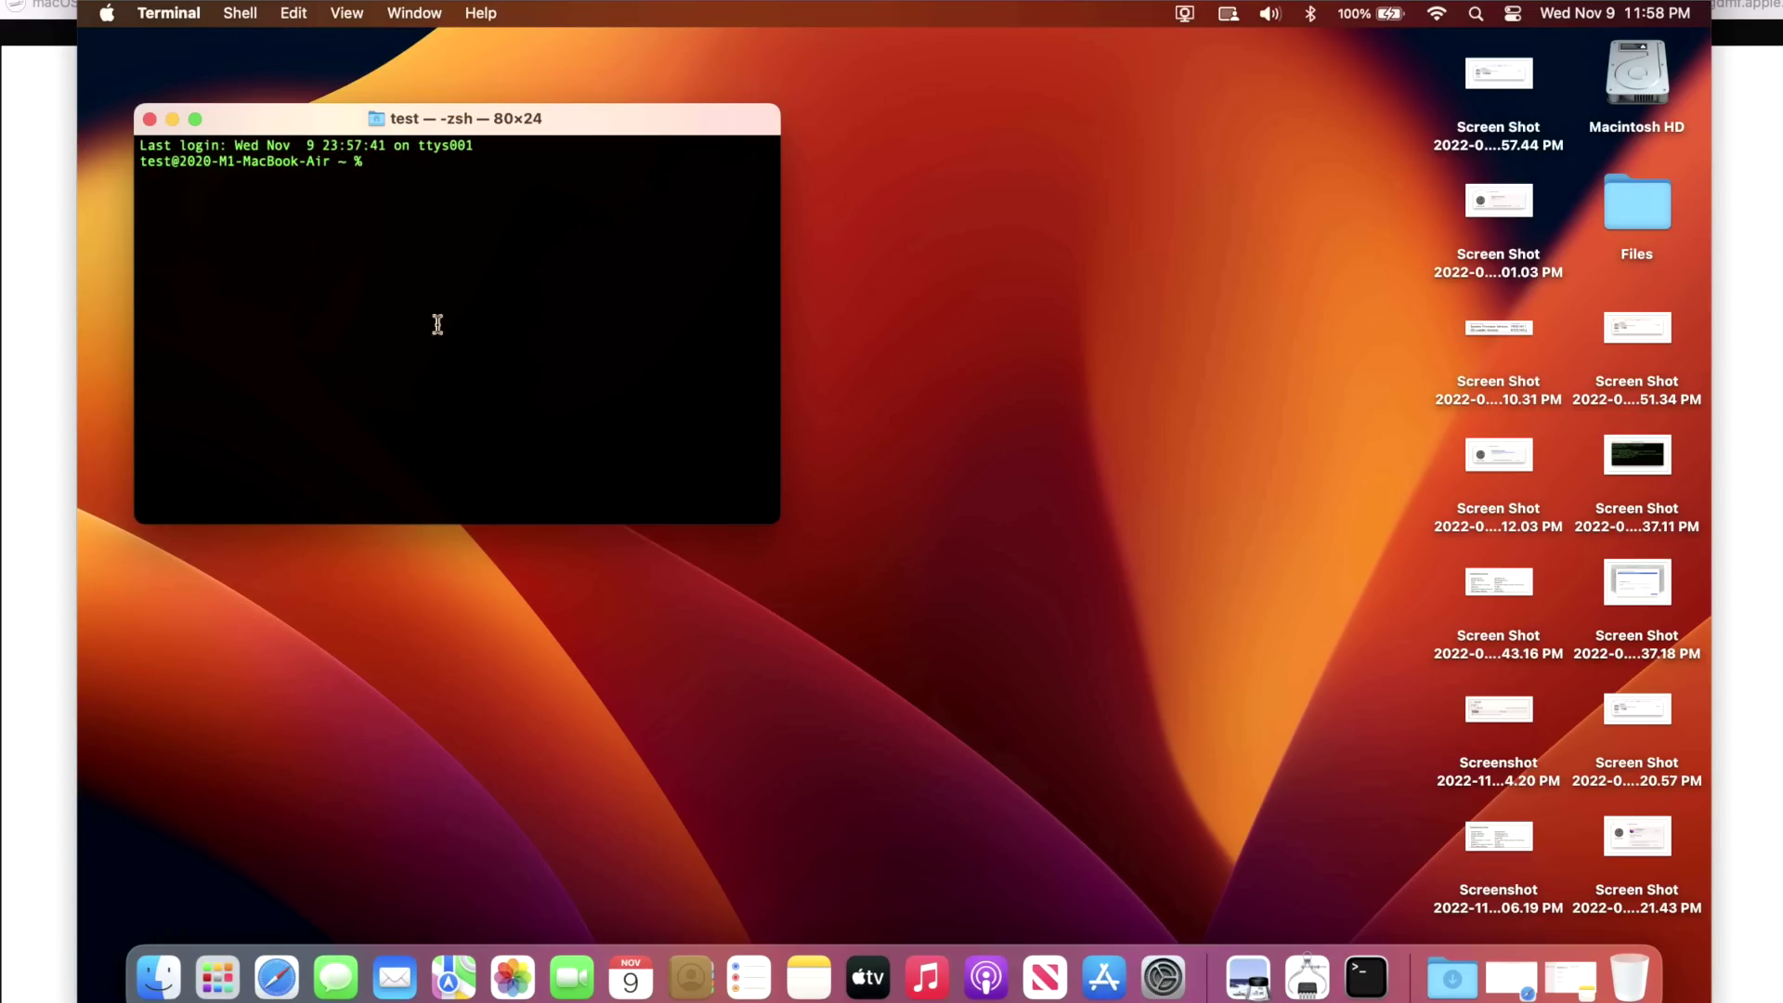
pyautogui.write('sw_vers')
pyautogui.press('Return')
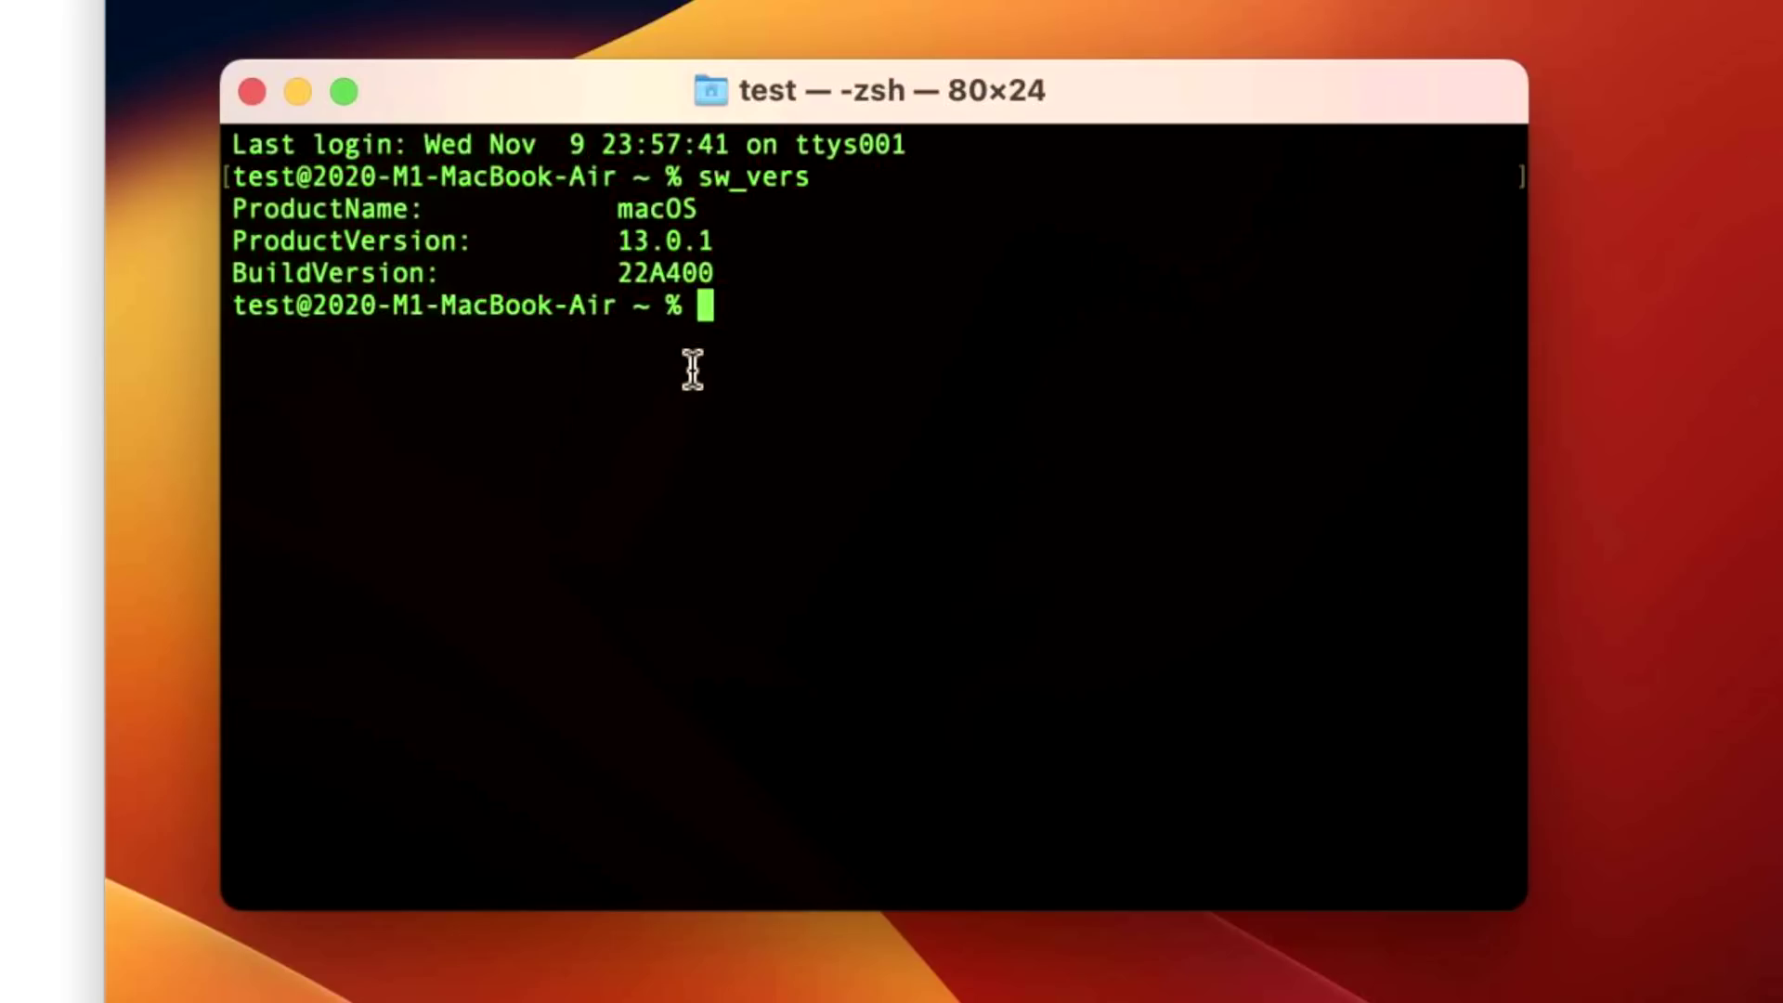
pyautogui.moveTo(720, 274); pyautogui.dragTo(557, 279)
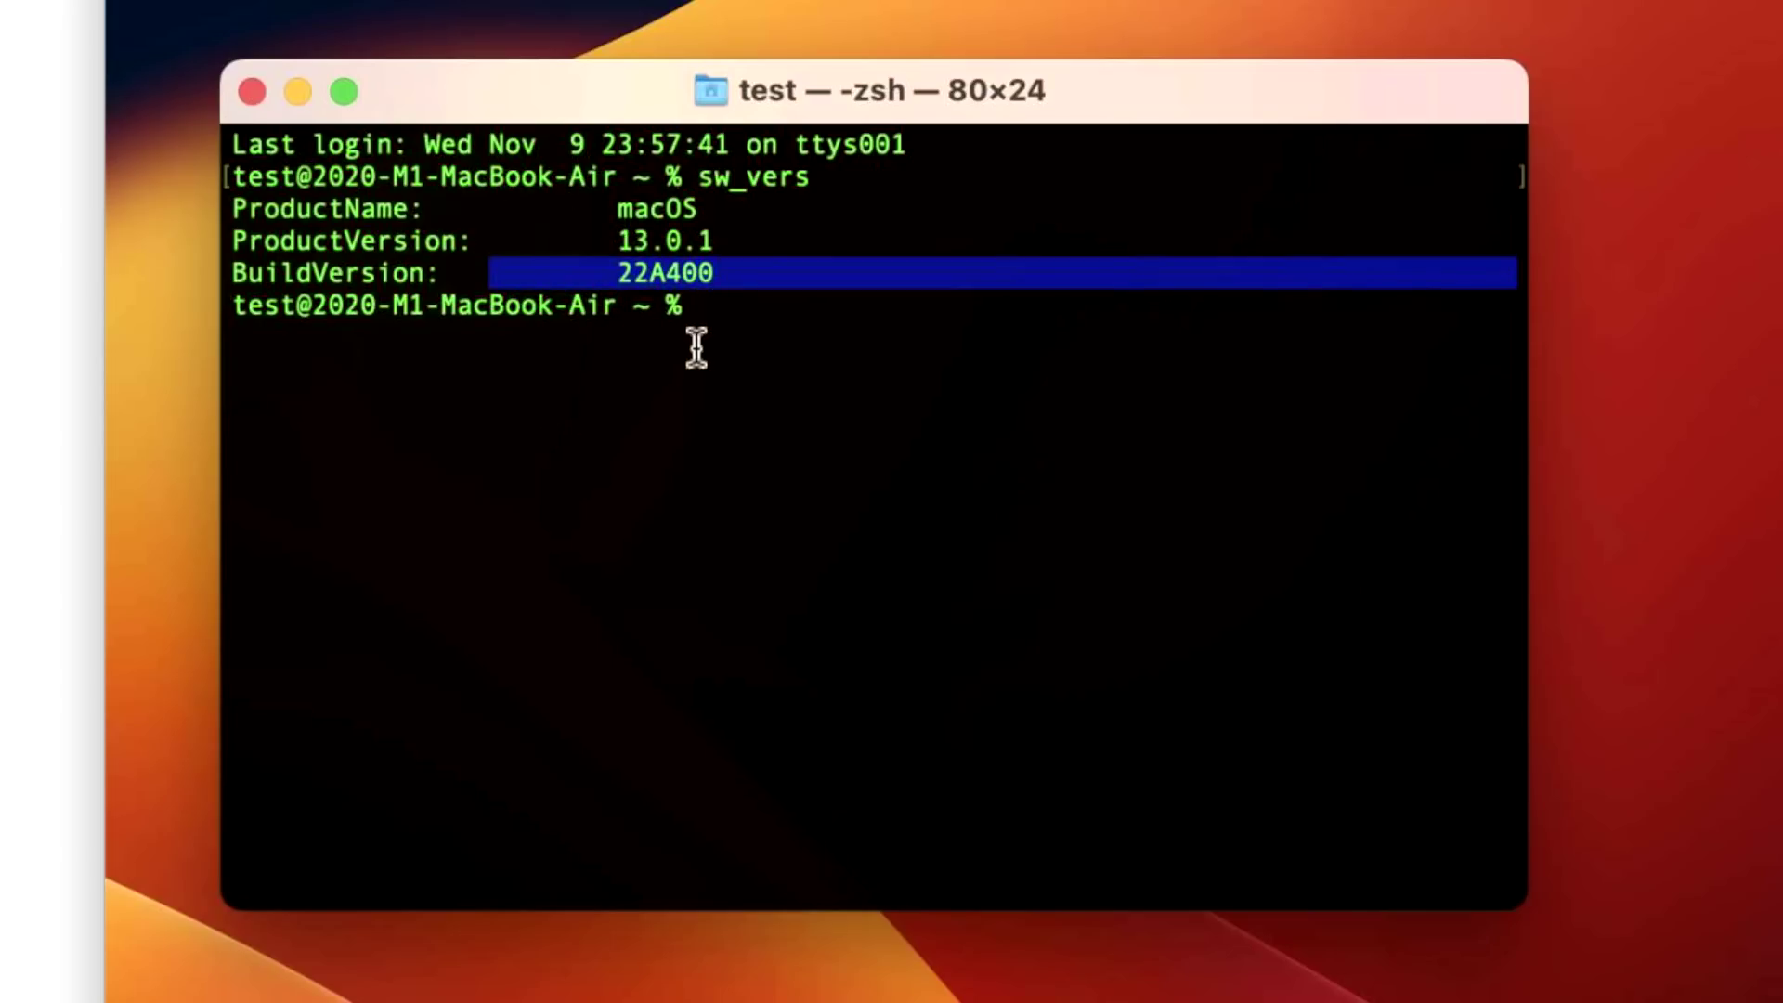
pyautogui.click(738, 275)
pyautogui.moveTo(737, 276); pyautogui.dragTo(597, 278)
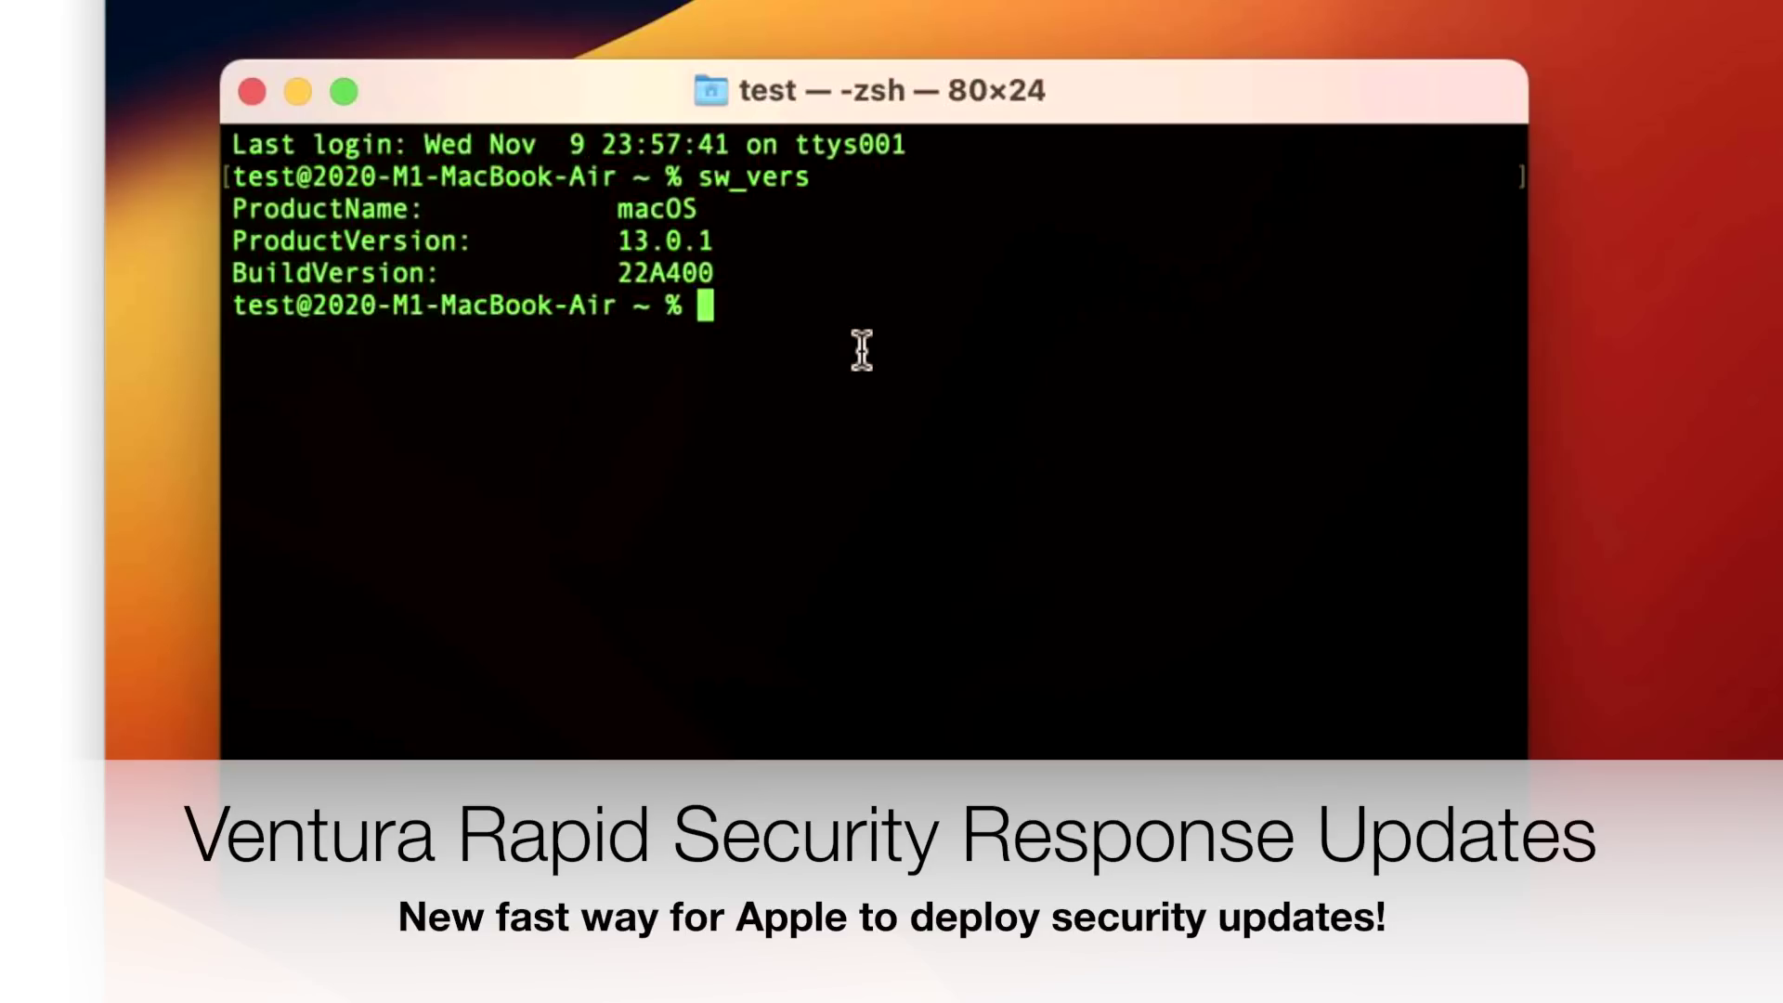
# Enlarge the Terminal font and open the sw_vers manual with 'man sw_vers'.
pyautogui.press('super+plus')
pyautogui.write('s')
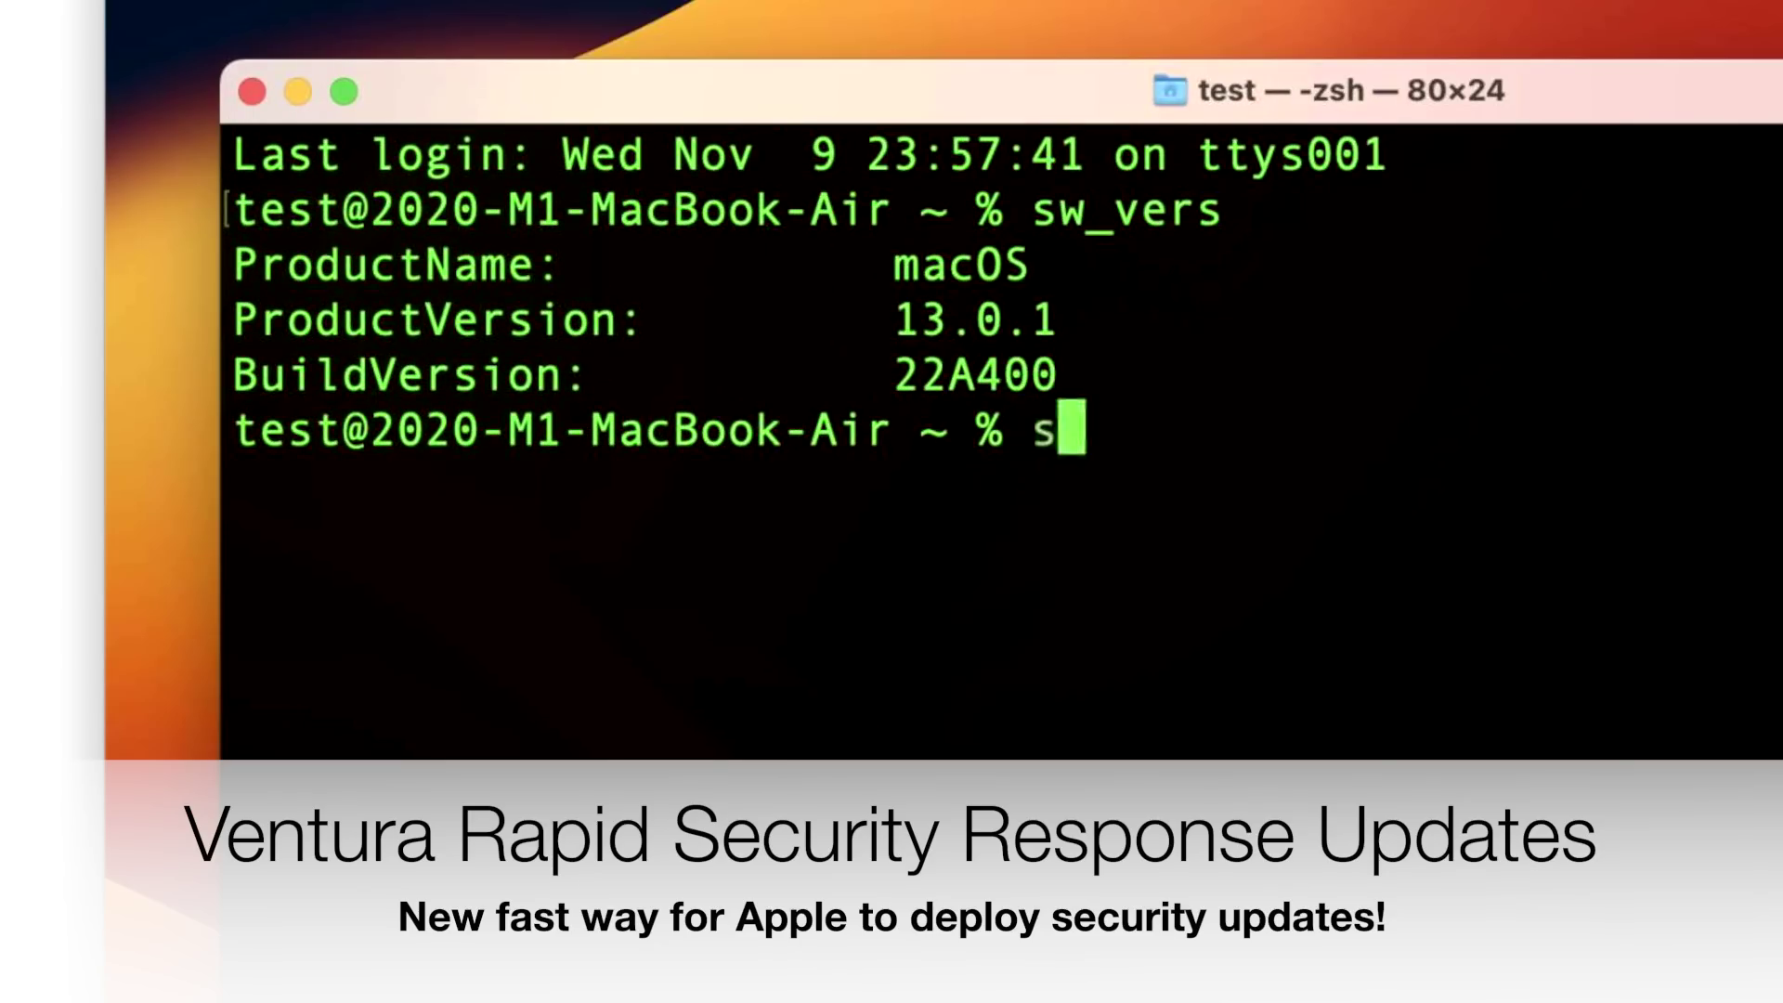
pyautogui.press('BackSpace')
pyautogui.write('man sw')
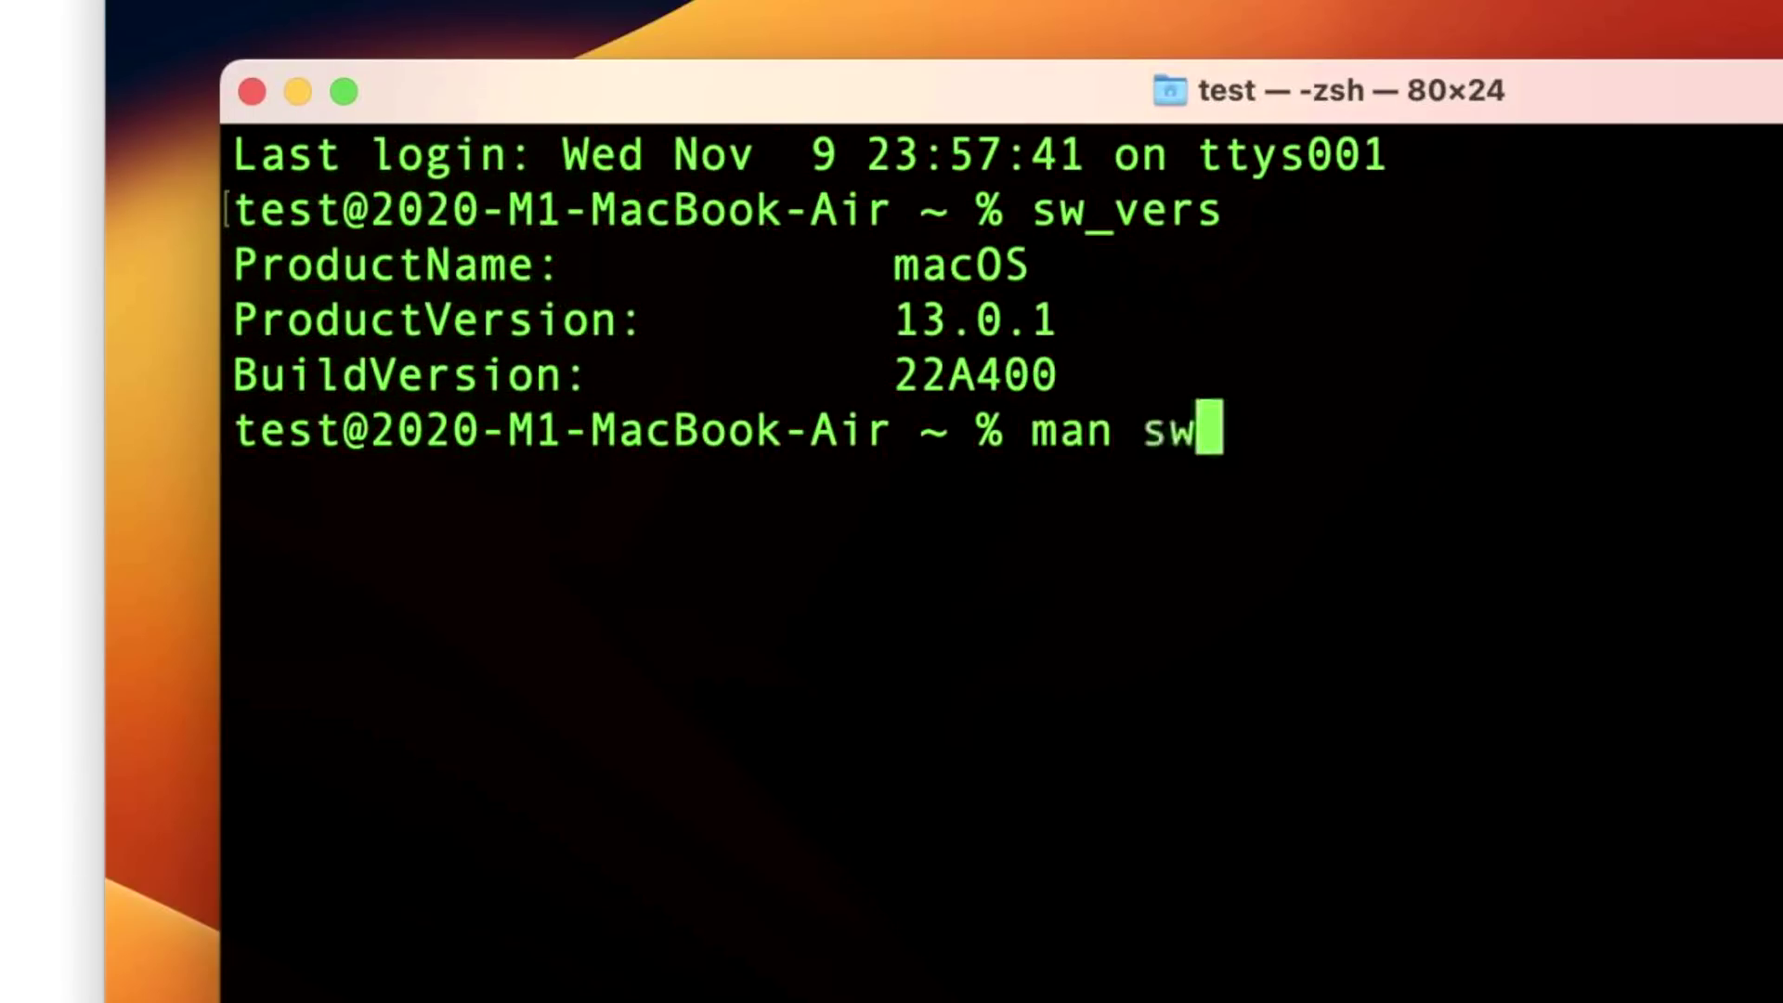
pyautogui.write('_vers')
pyautogui.press('Return')
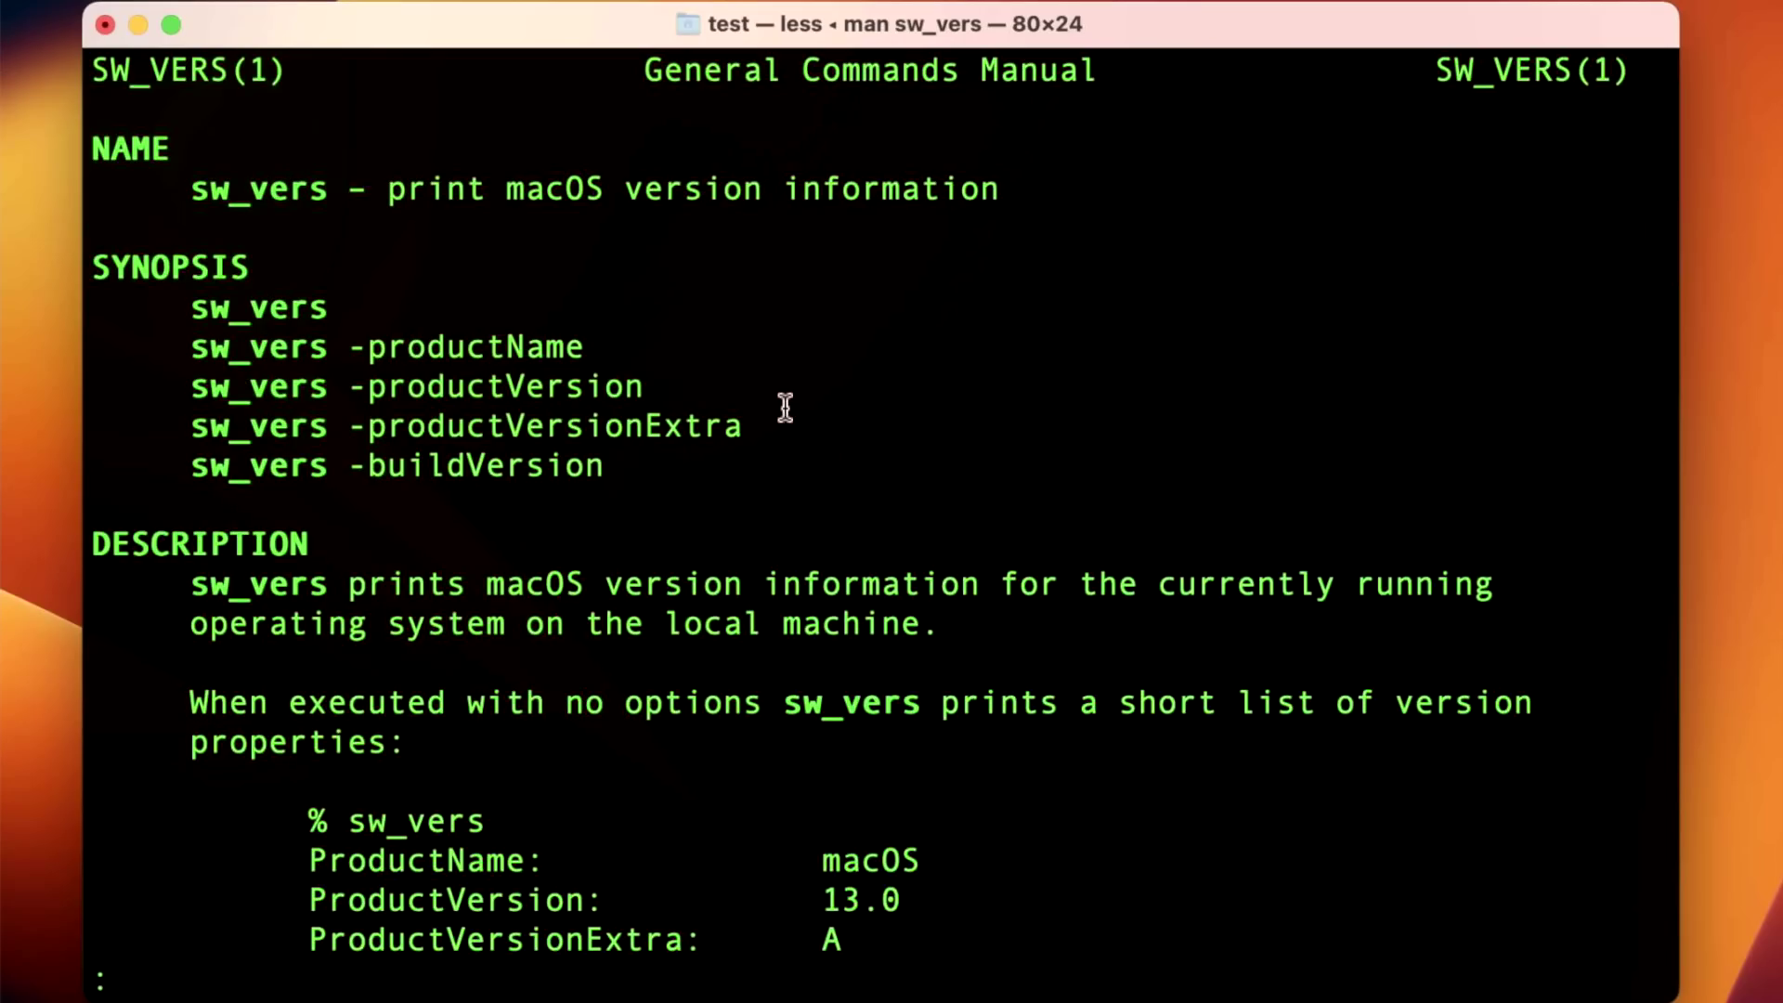
# Highlight the -productVersionExtra option and its example output 'ProductVersionExtra: A'.
pyautogui.click(783, 436)
pyautogui.moveTo(783, 437); pyautogui.dragTo(197, 427)
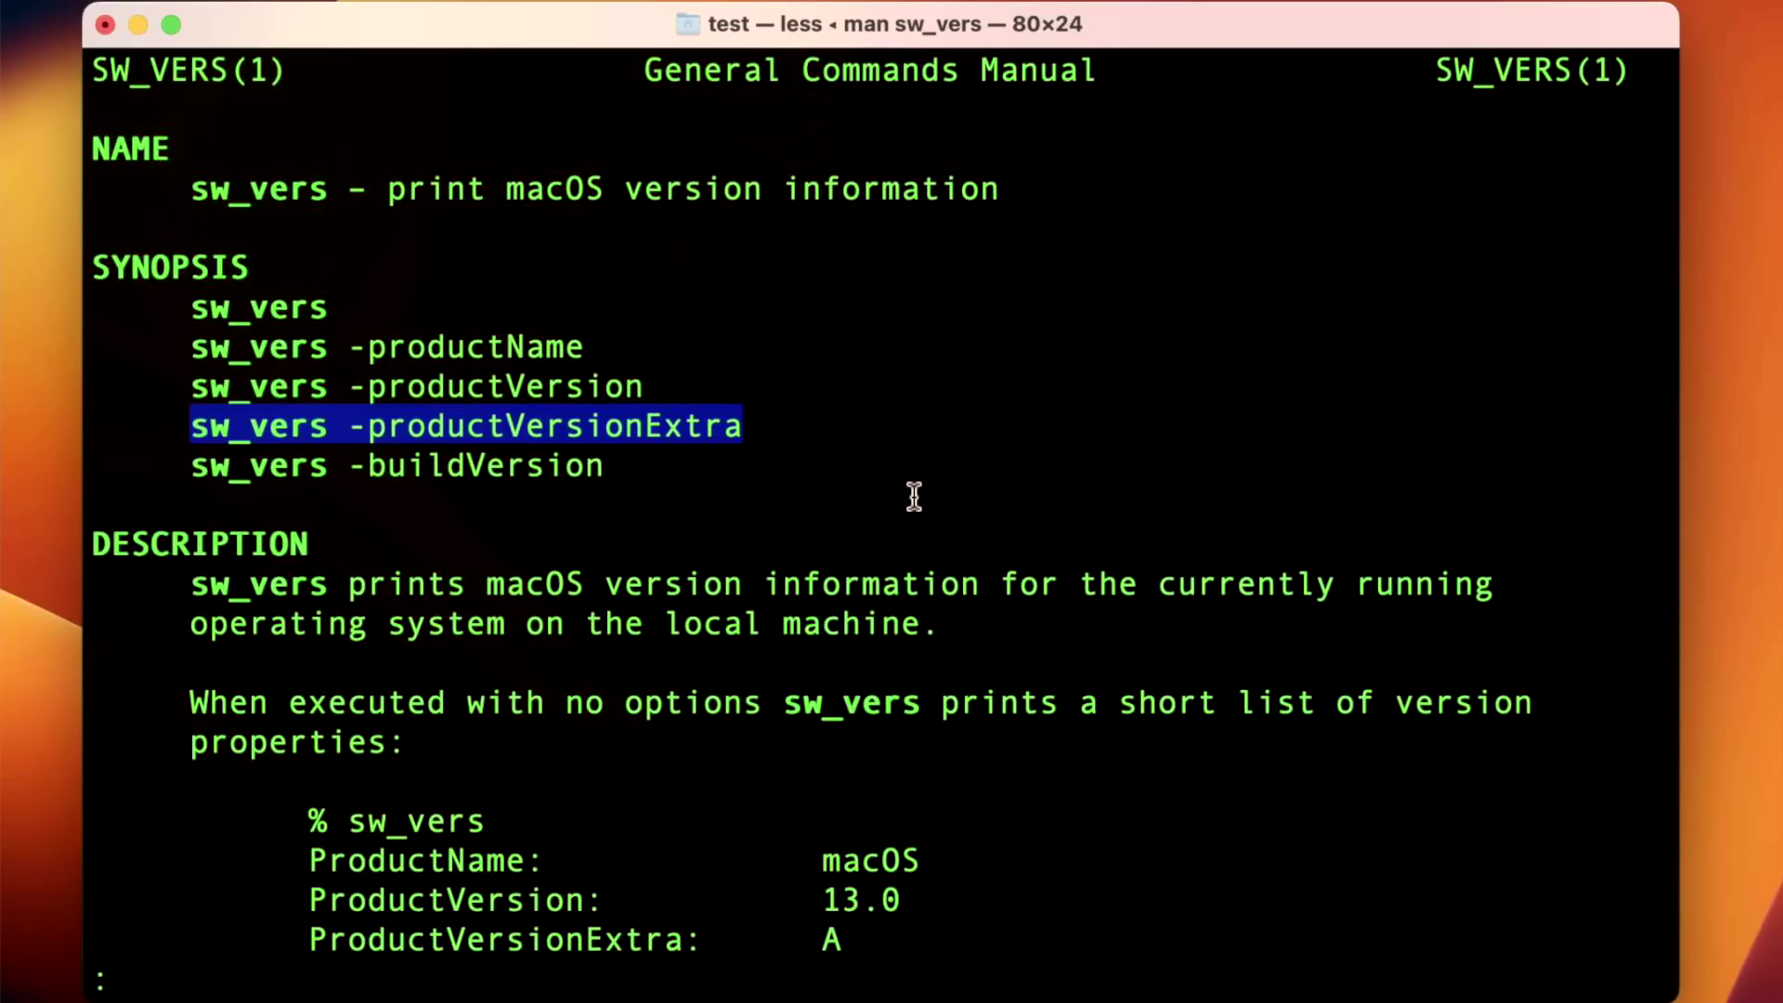
pyautogui.press('Down')
pyautogui.press('Down')
pyautogui.press('Down')
pyautogui.press('Down')
pyautogui.press('Down')
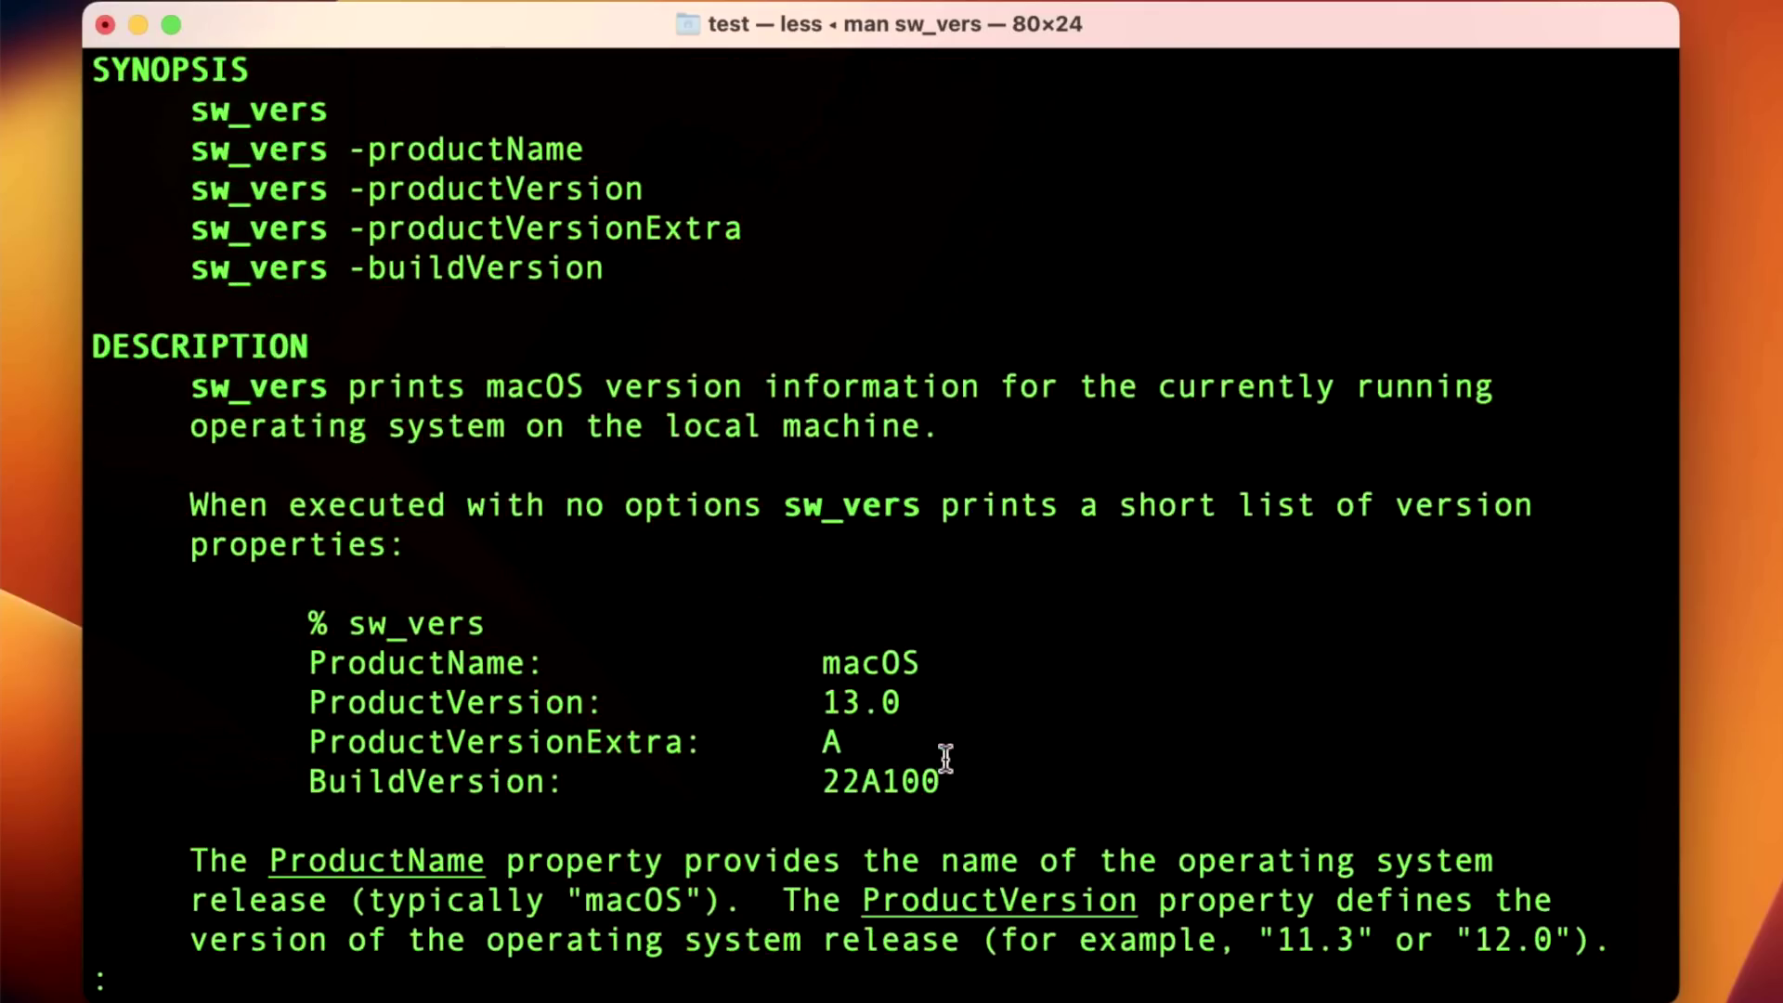
pyautogui.moveTo(944, 756); pyautogui.dragTo(247, 751)
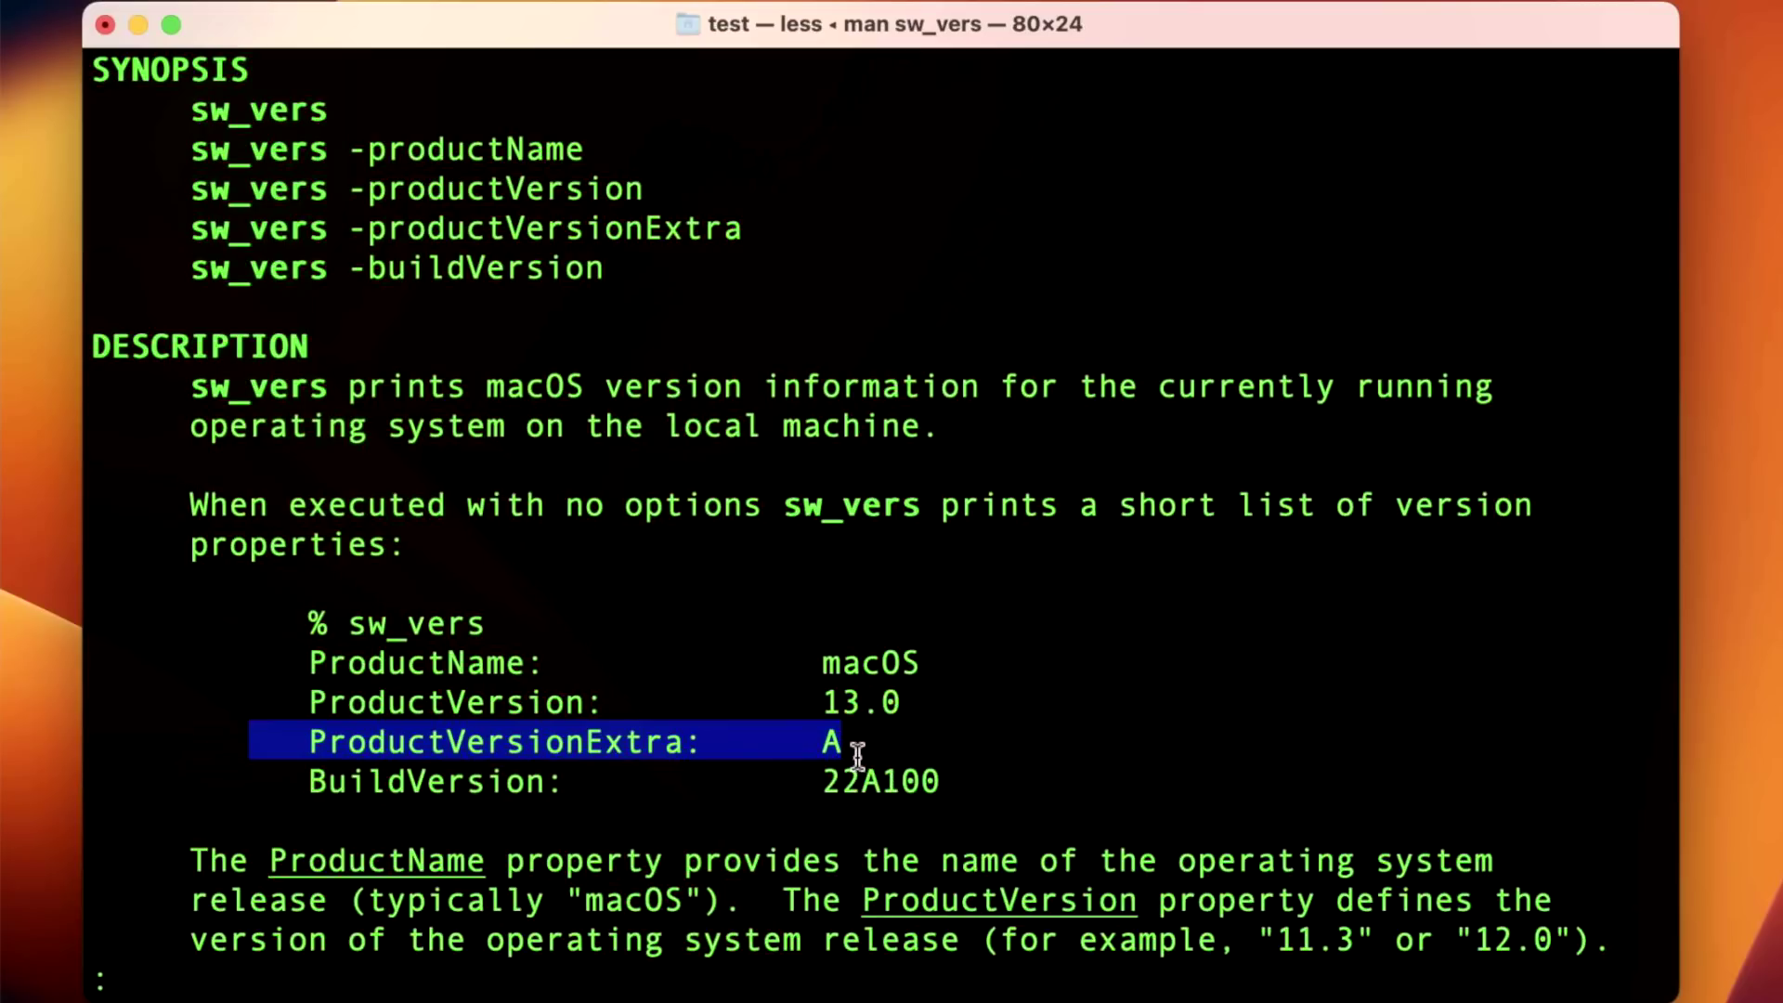
# Quit the man page and run sw_vers -productVersionExtra in Terminal.
pyautogui.write('q')
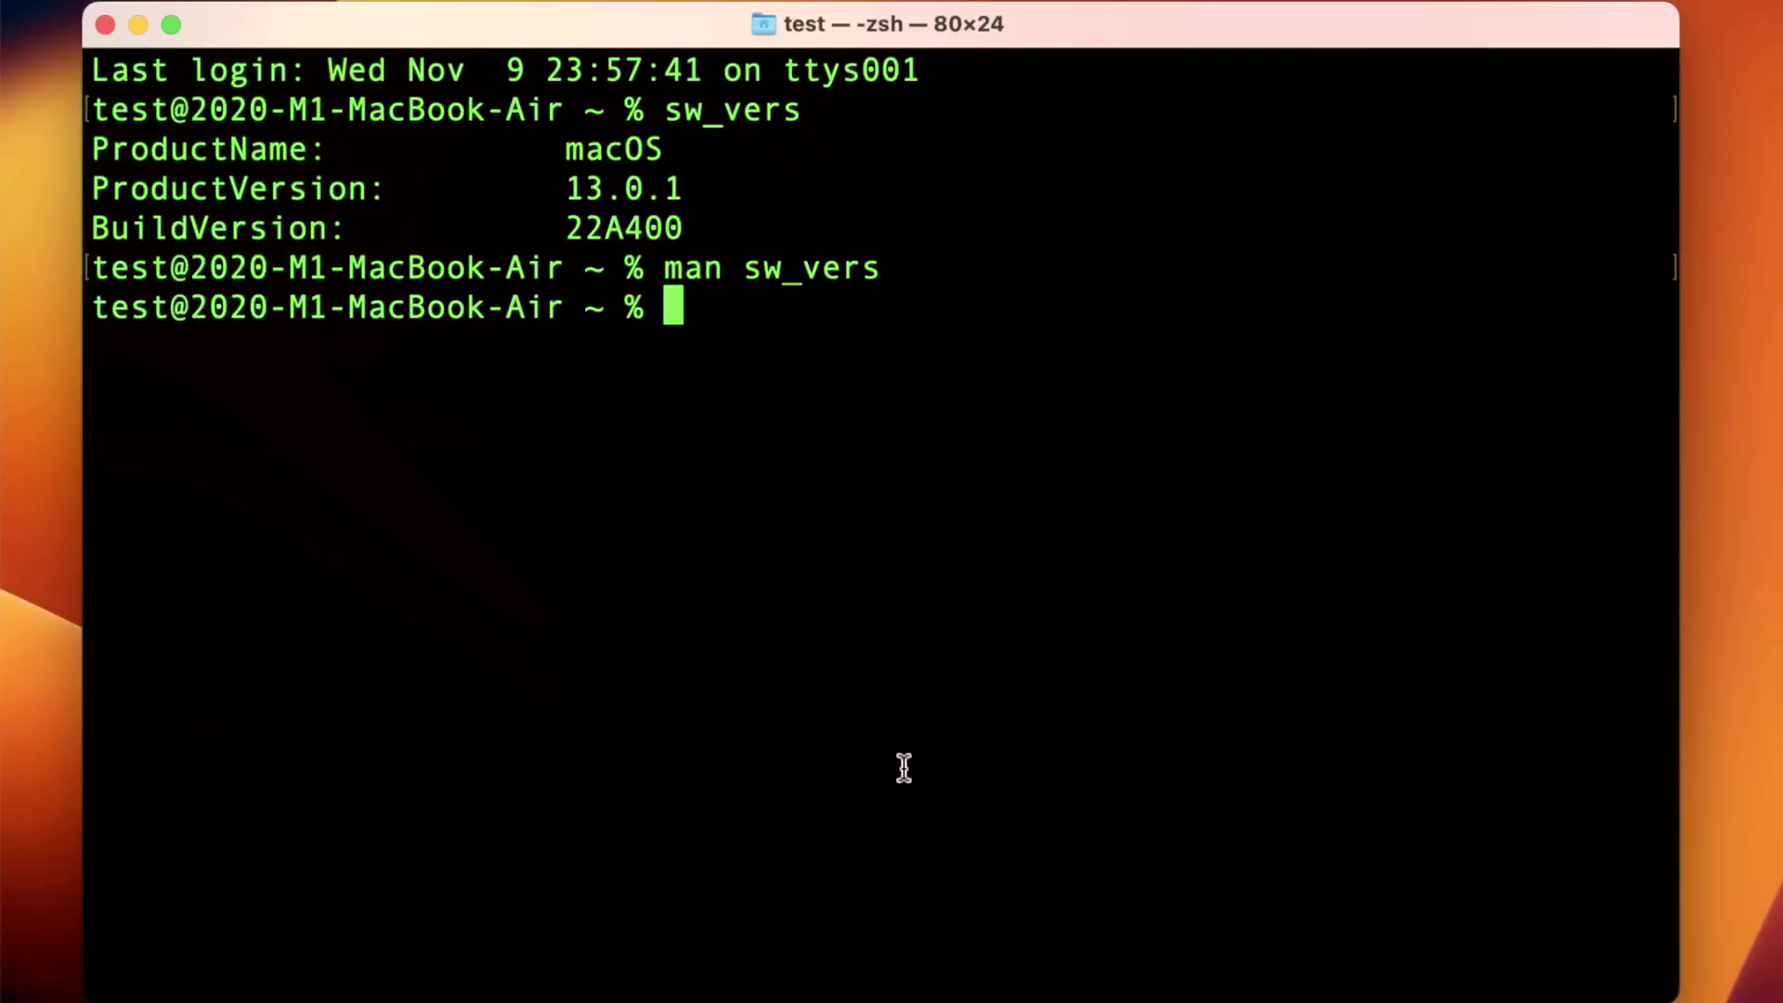
pyautogui.write('sw_vers -productVersionExtra')
pyautogui.press('Return')
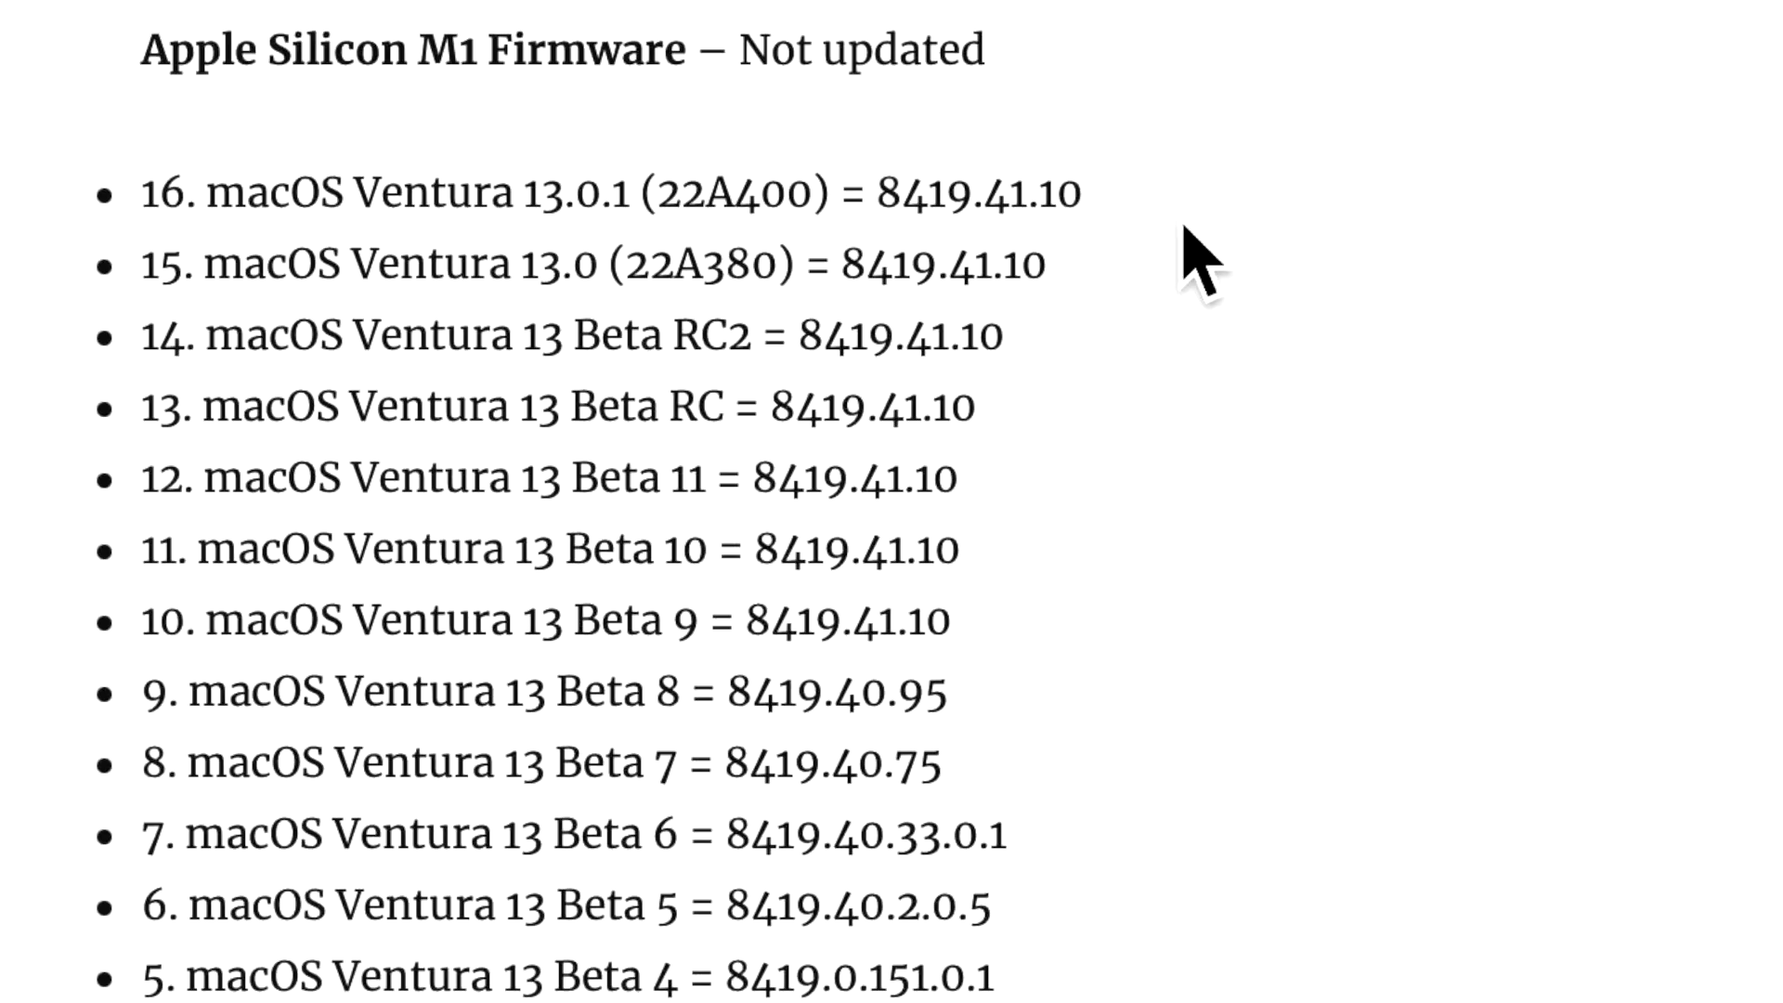
# Scroll past the article's M1 firmware, iBoot and BridgeOS lists to the Ventura installer tables.
pyautogui.scroll(-20, 1207, 243)
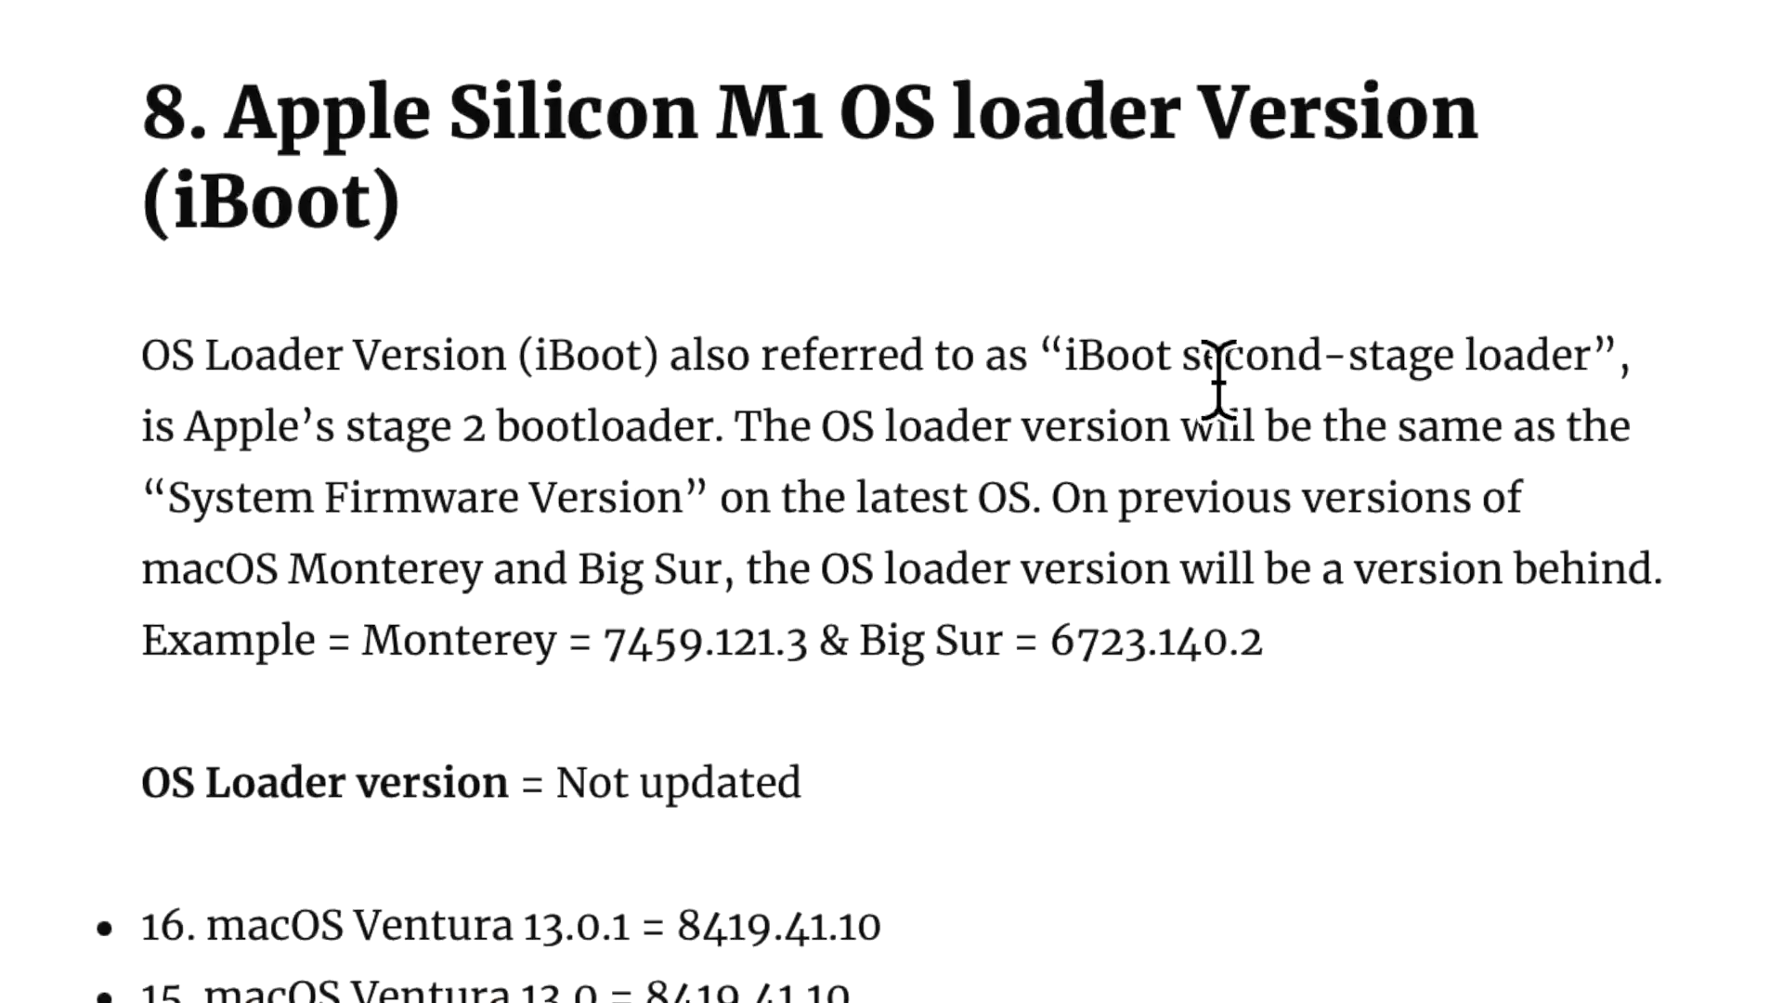
pyautogui.scroll(-20, 1244, 599)
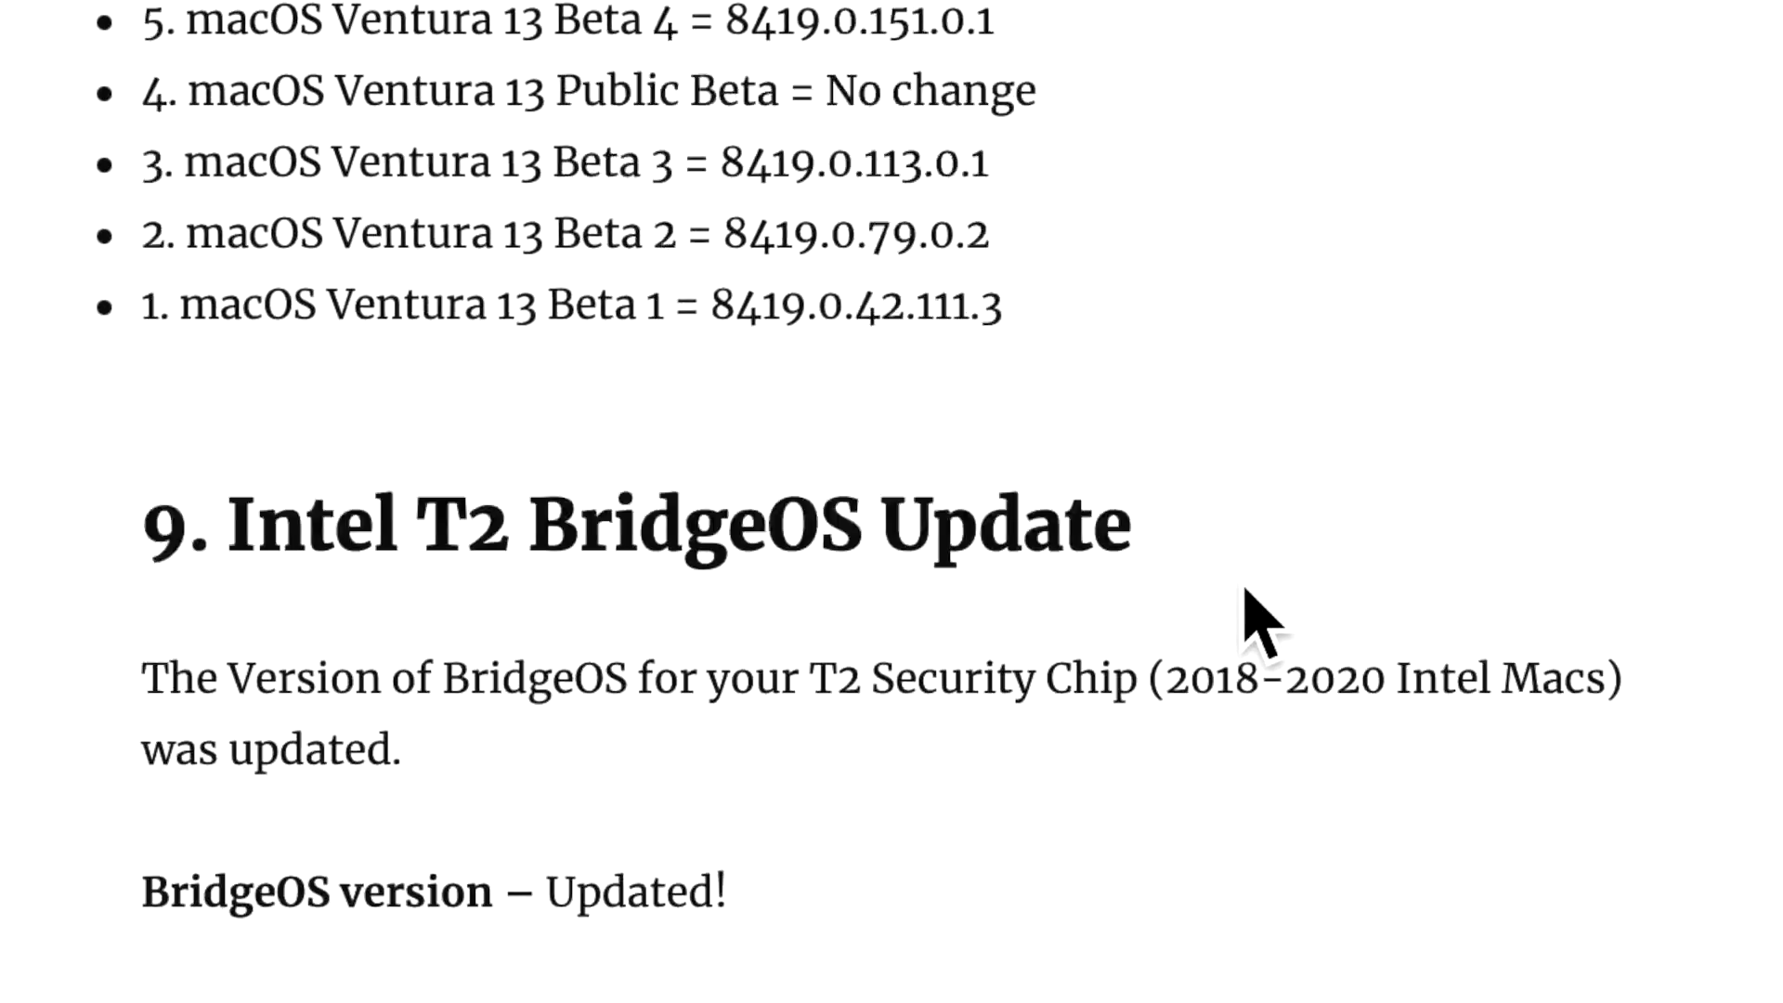
pyautogui.scroll(-1, 1222, 616)
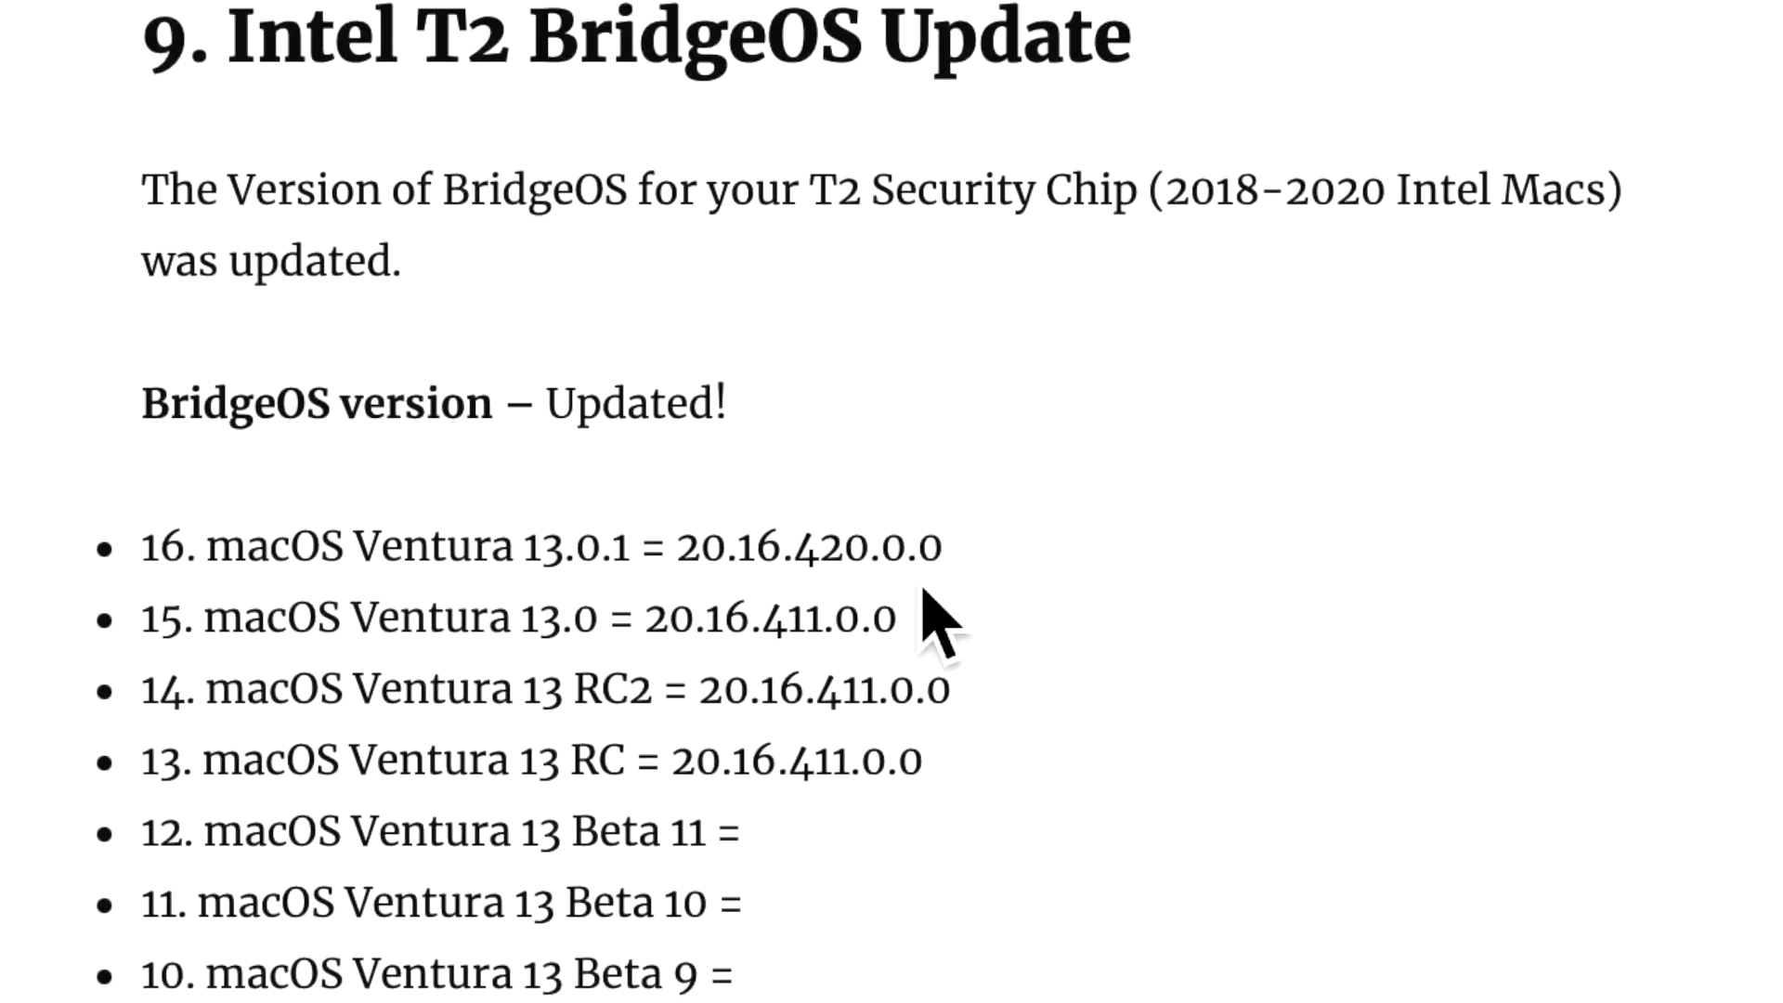
pyautogui.scroll(-10, 929, 603)
pyautogui.scroll(-9, 938, 599)
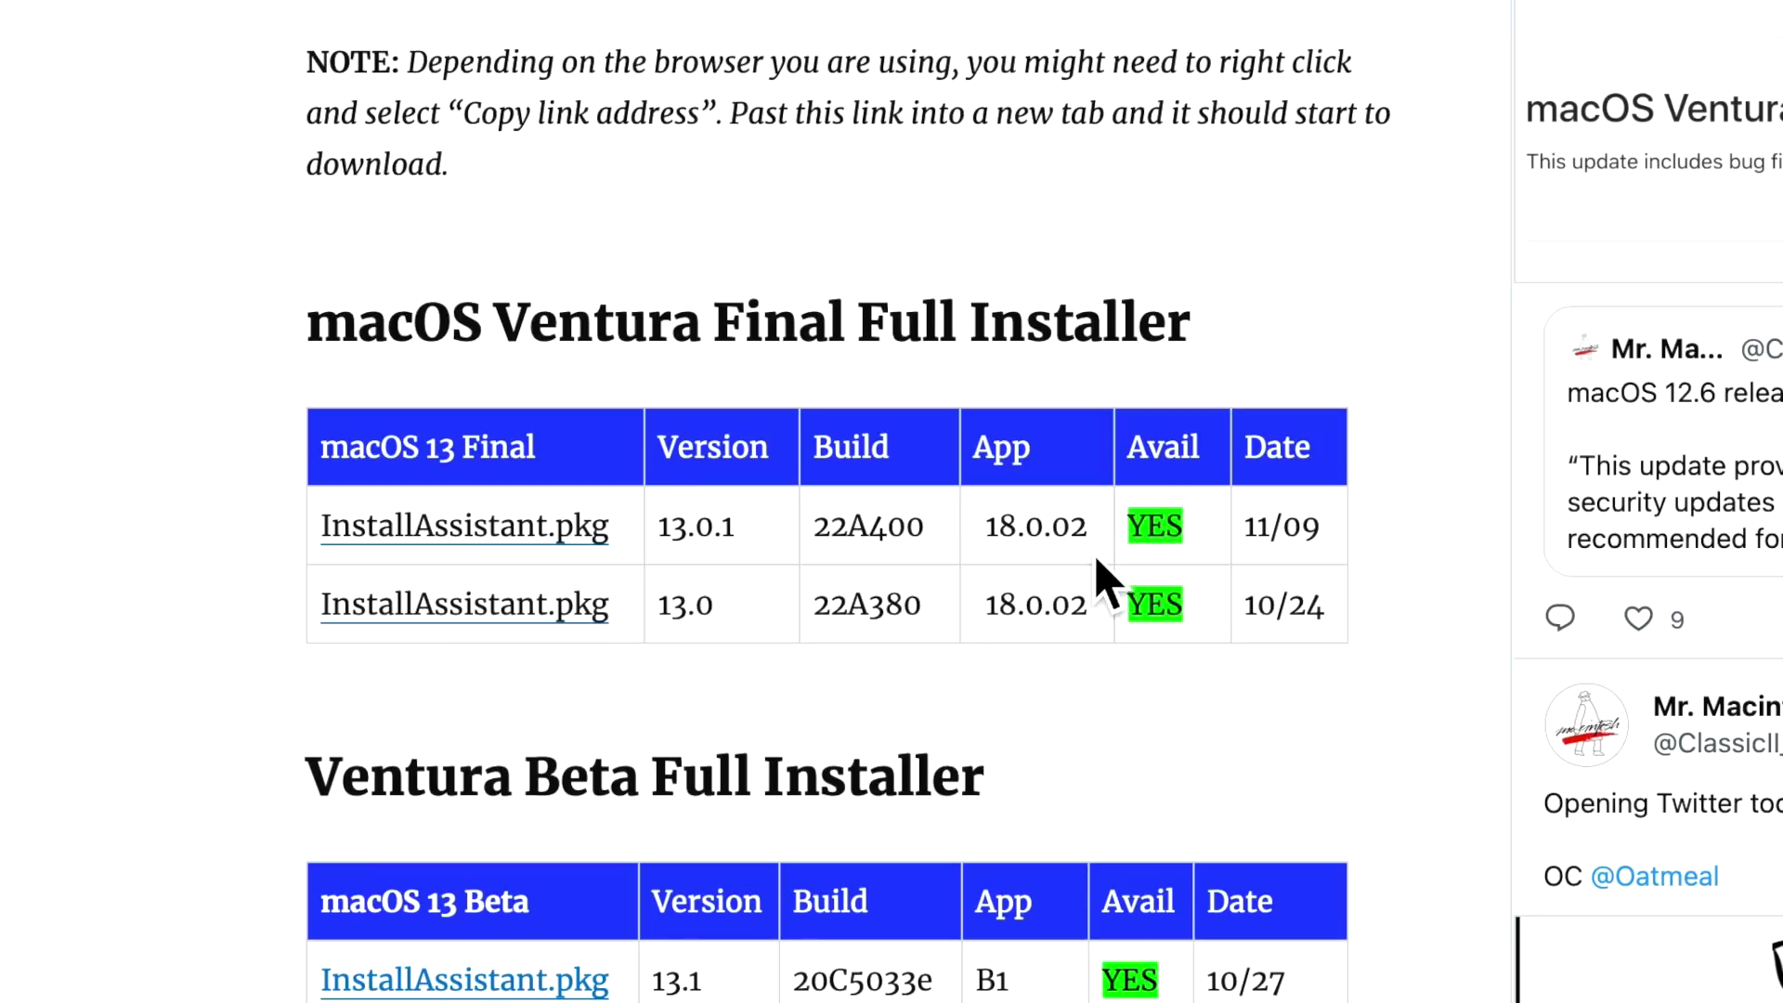
pyautogui.press('pagedown')
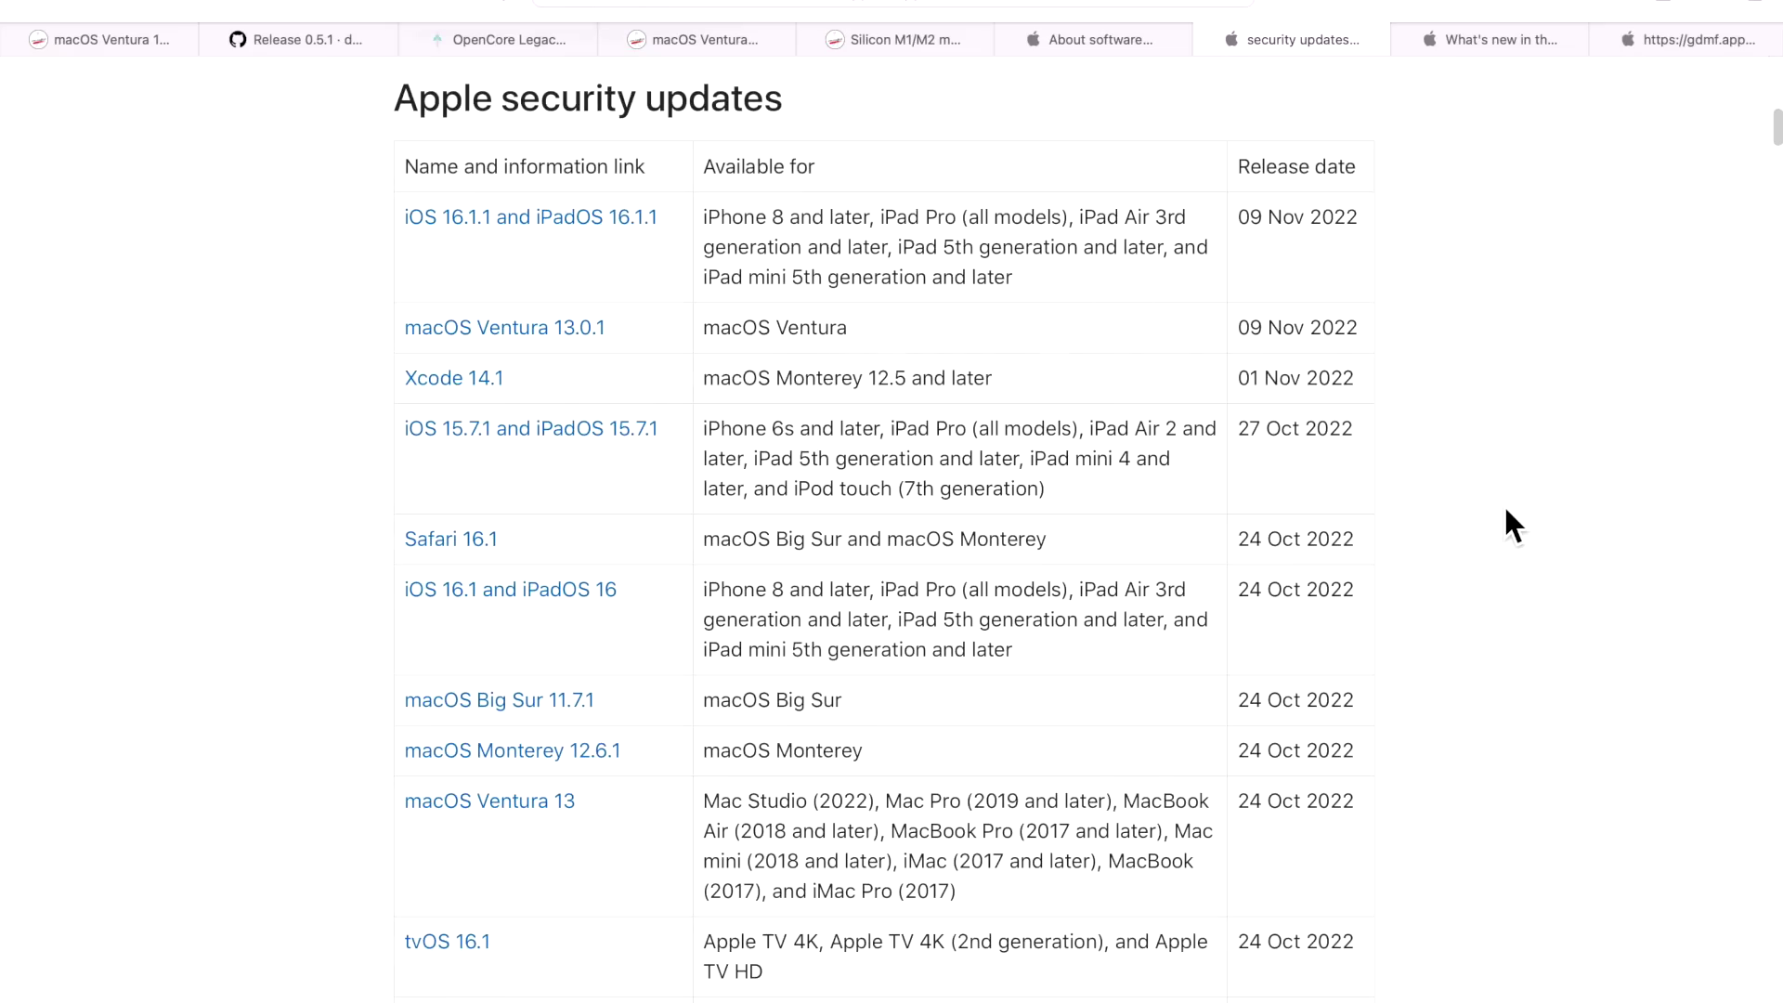
# Open the macOS Ventura 13.0.1 updates page and scroll through its notes.
pyautogui.click(562, 342)
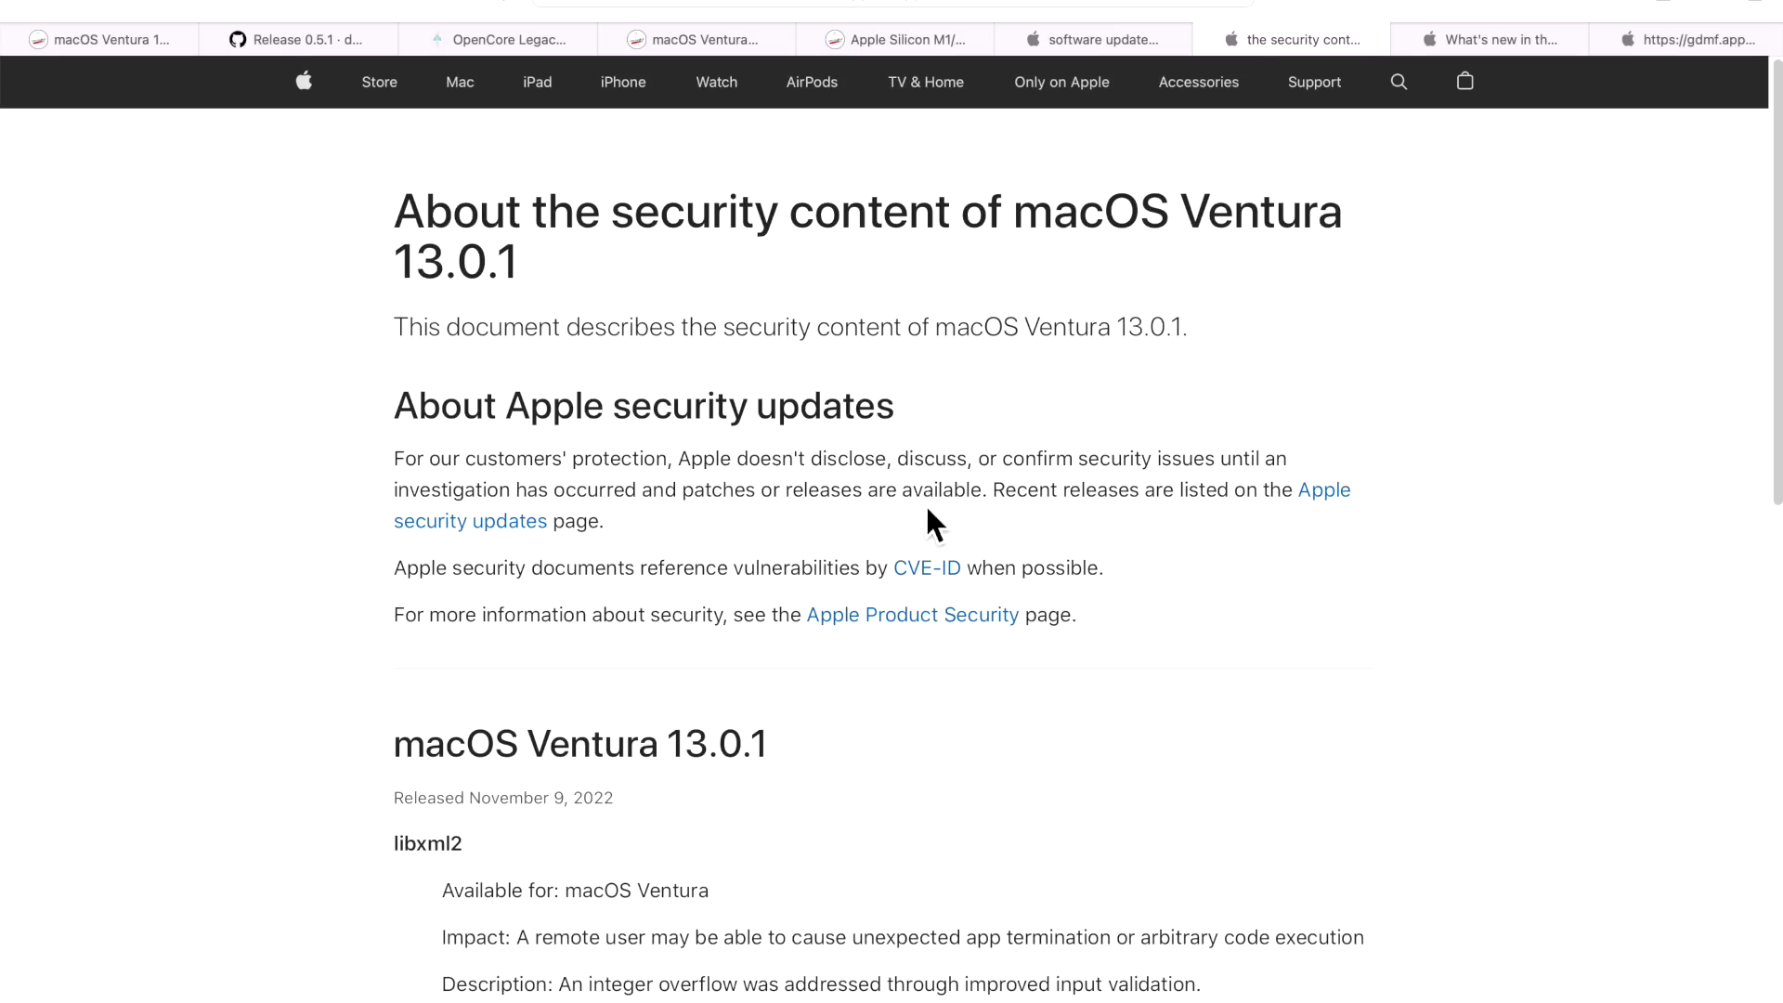
pyautogui.scroll(-5, 928, 506)
pyautogui.scroll(-4, 933, 519)
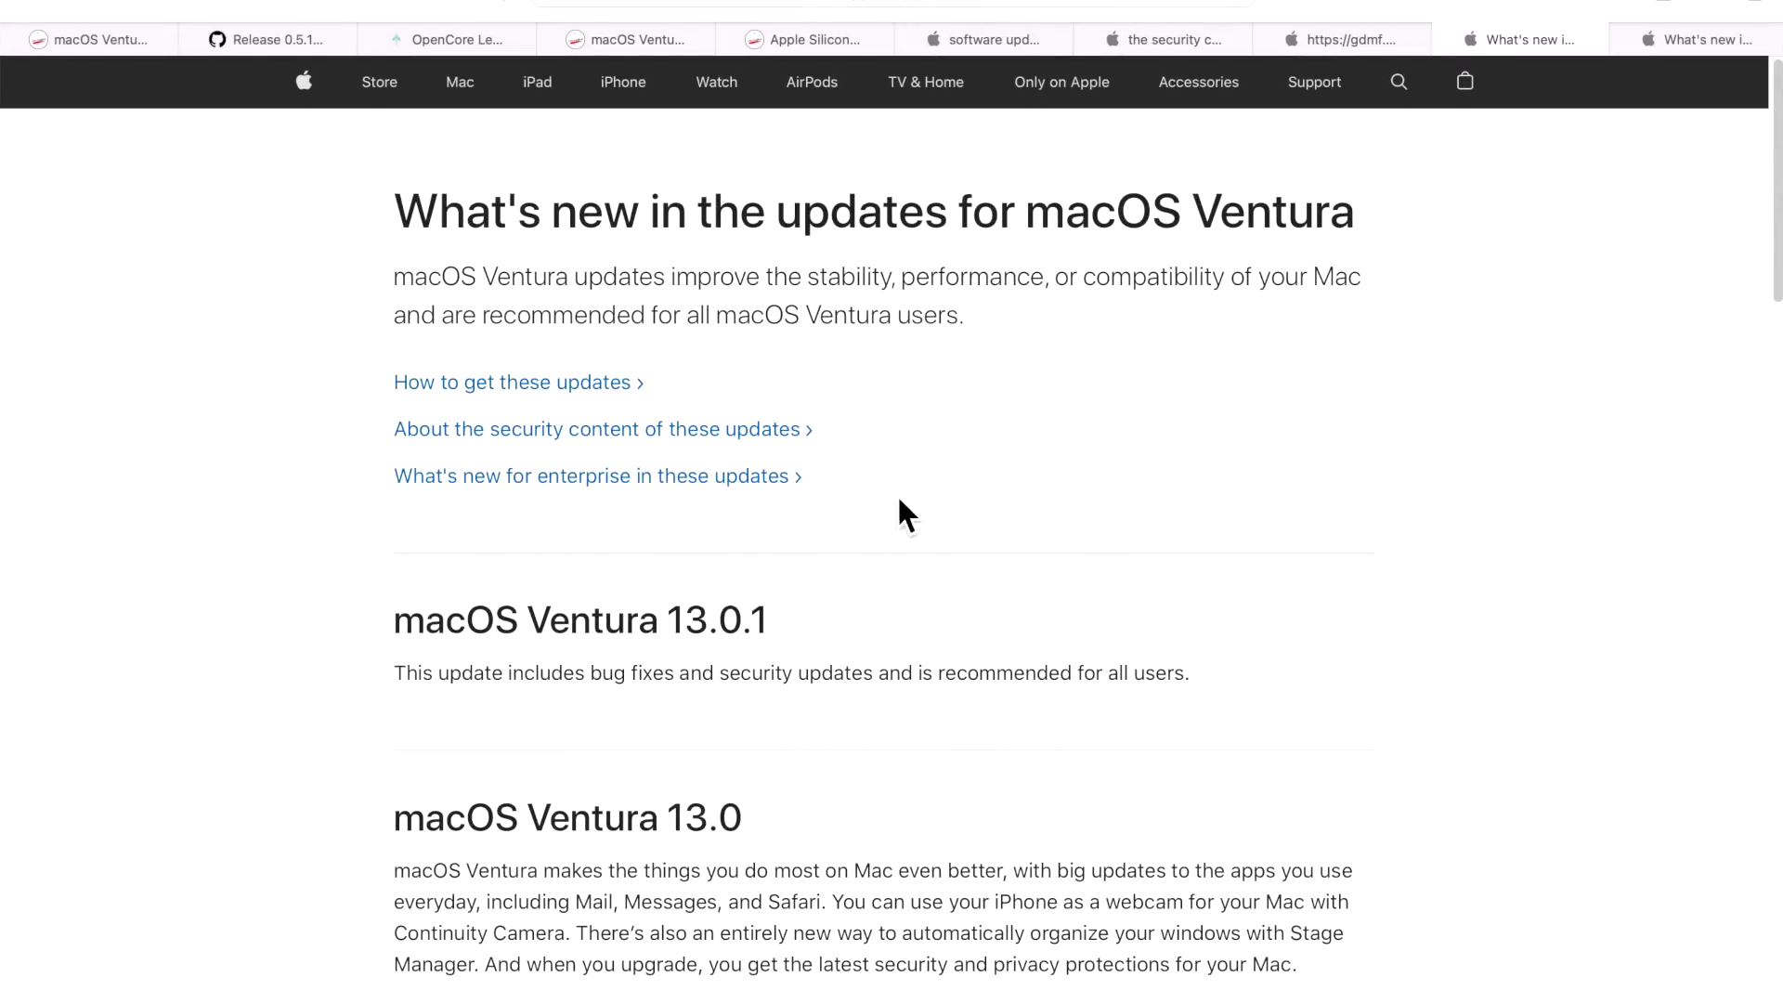
# Highlight the Ventura 13.0.1 and Monterey 12.6 update descriptions to compare them.
pyautogui.moveTo(550, 696); pyautogui.dragTo(644, 693)
pyautogui.click(650, 695)
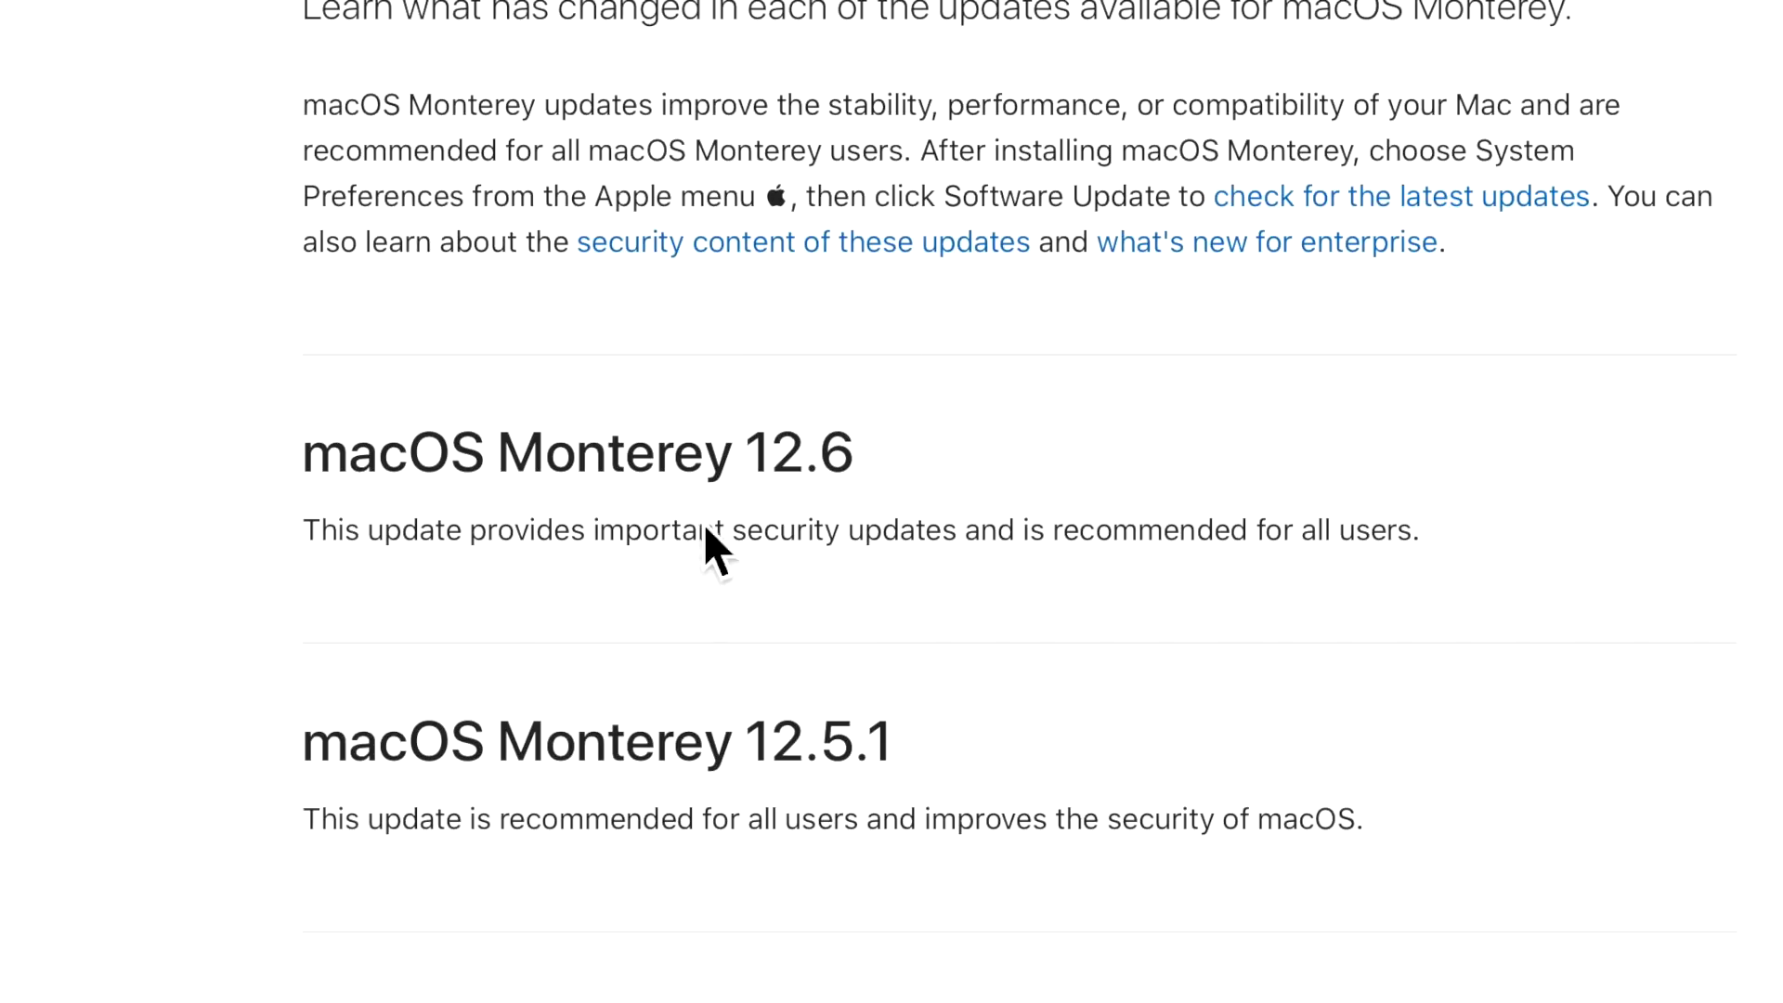
pyautogui.moveTo(339, 537); pyautogui.dragTo(1509, 558)
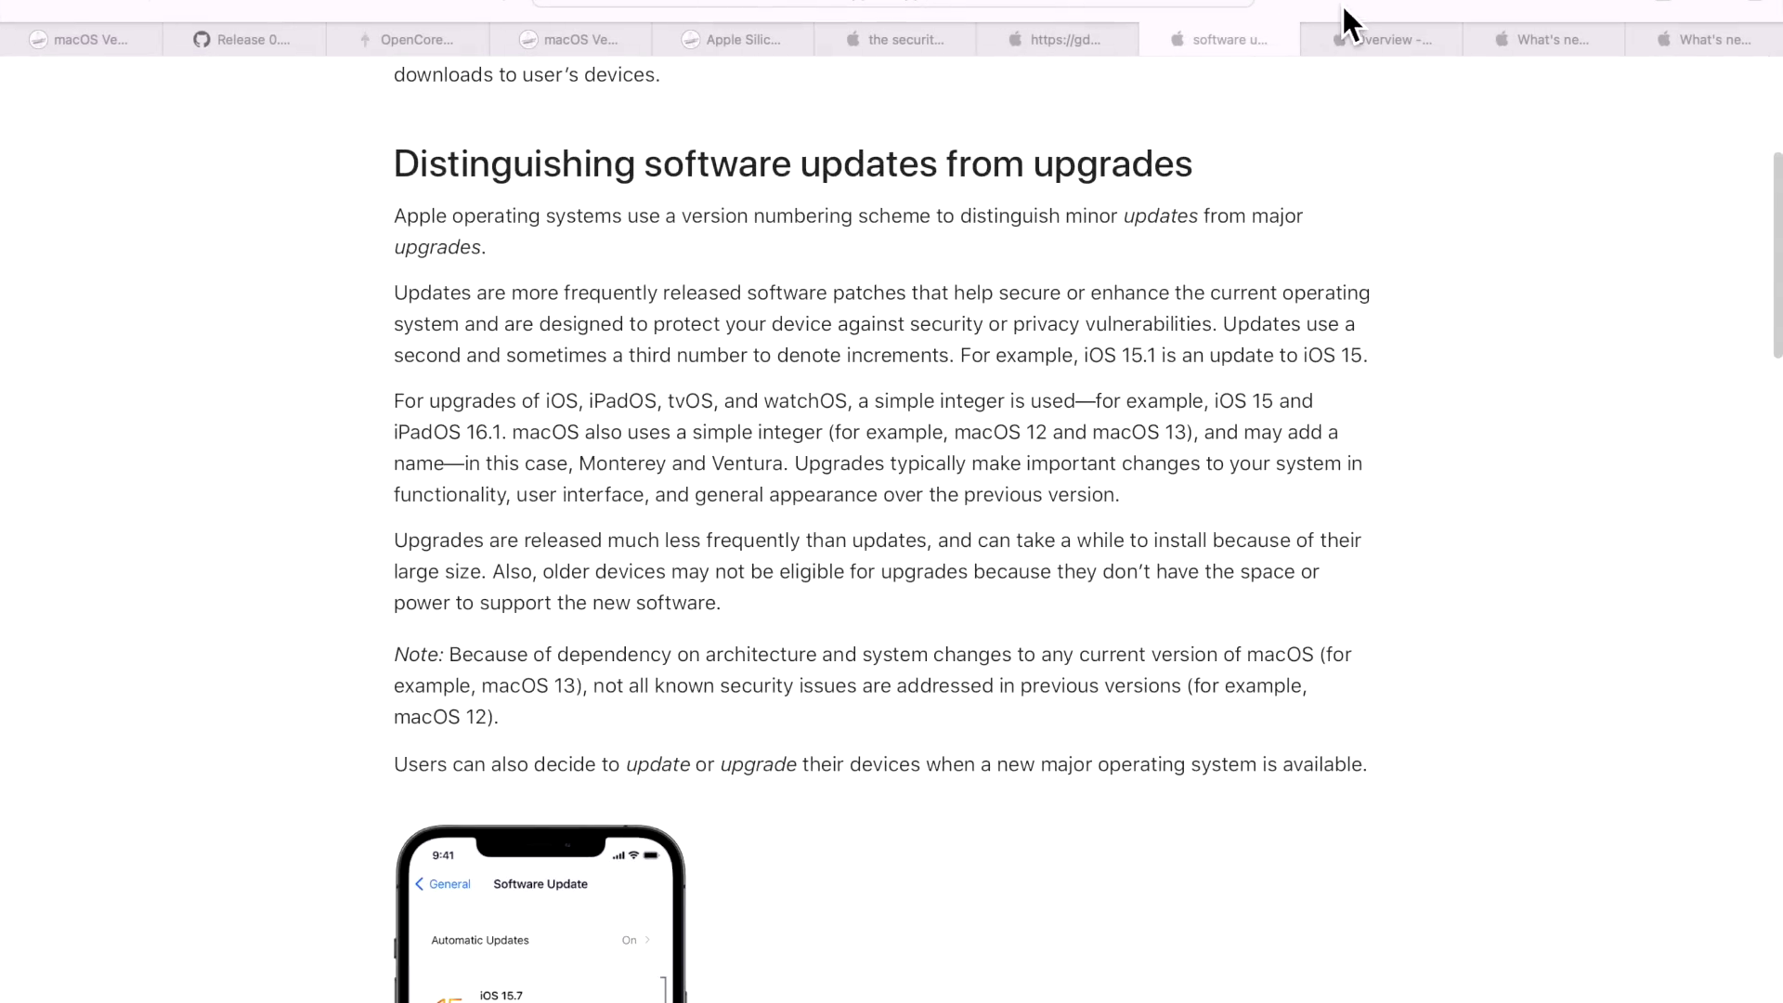
# Move through the Ventura updates page and software updates article to Apple Security Research.
pyautogui.click(1560, 46)
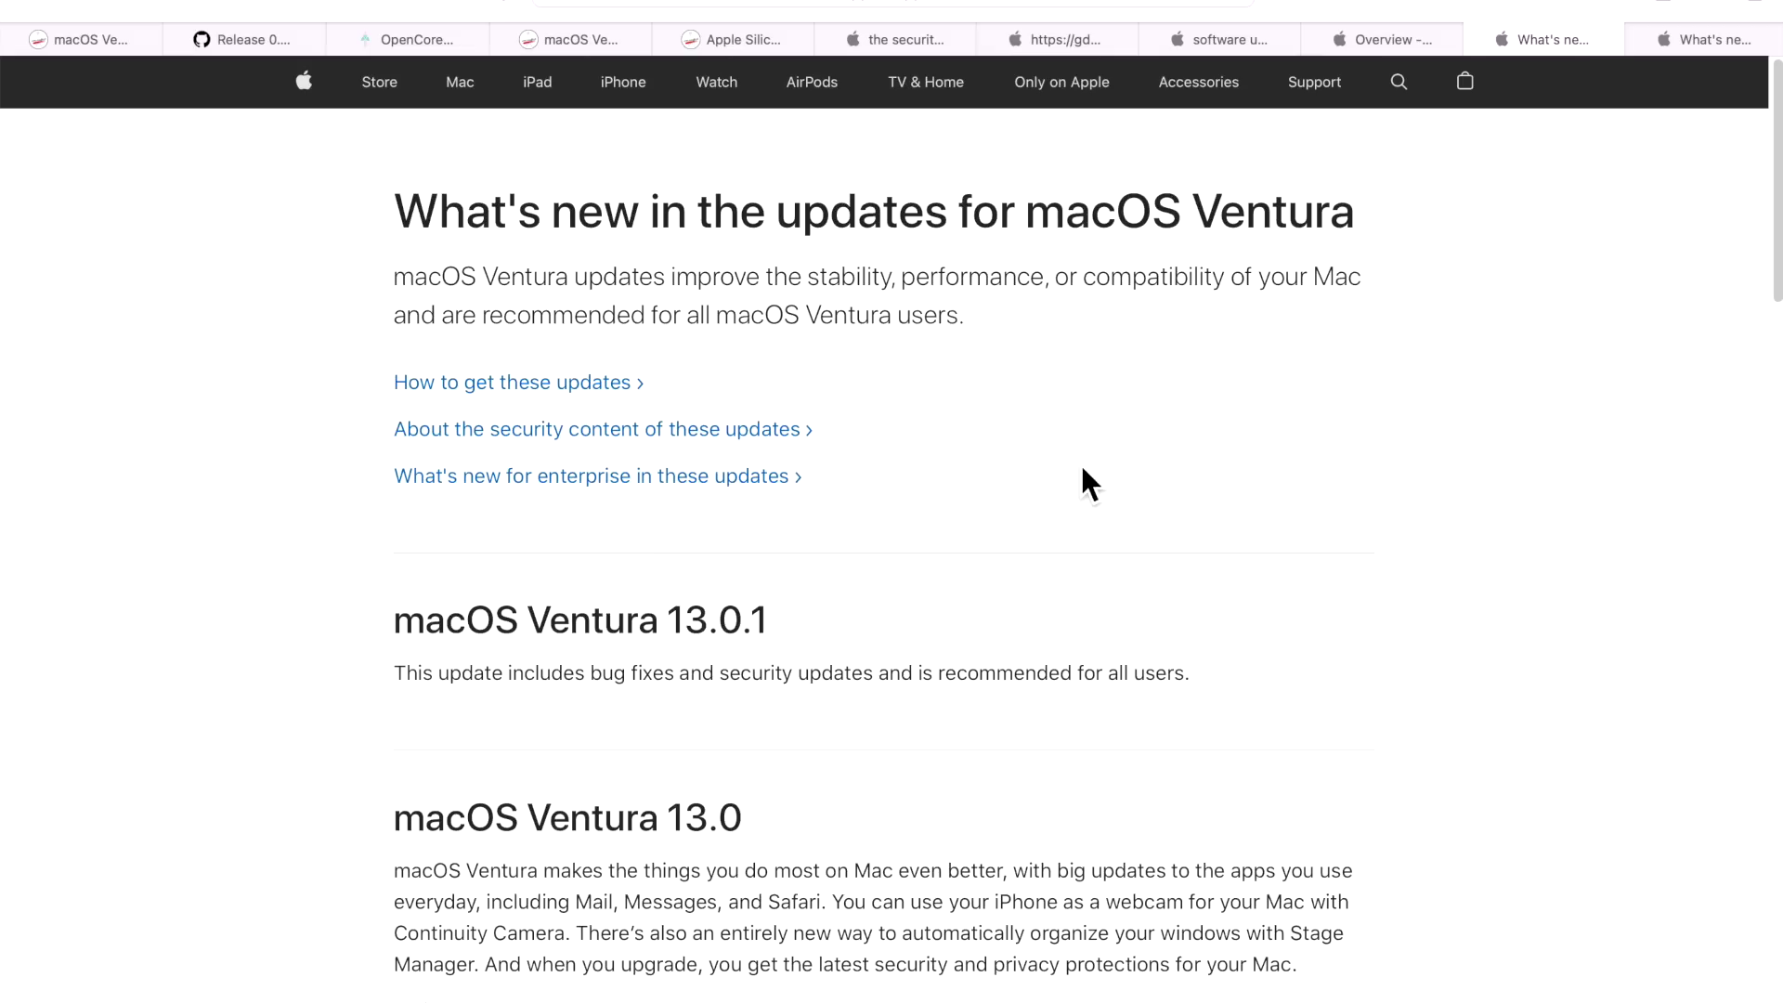
pyautogui.click(1220, 43)
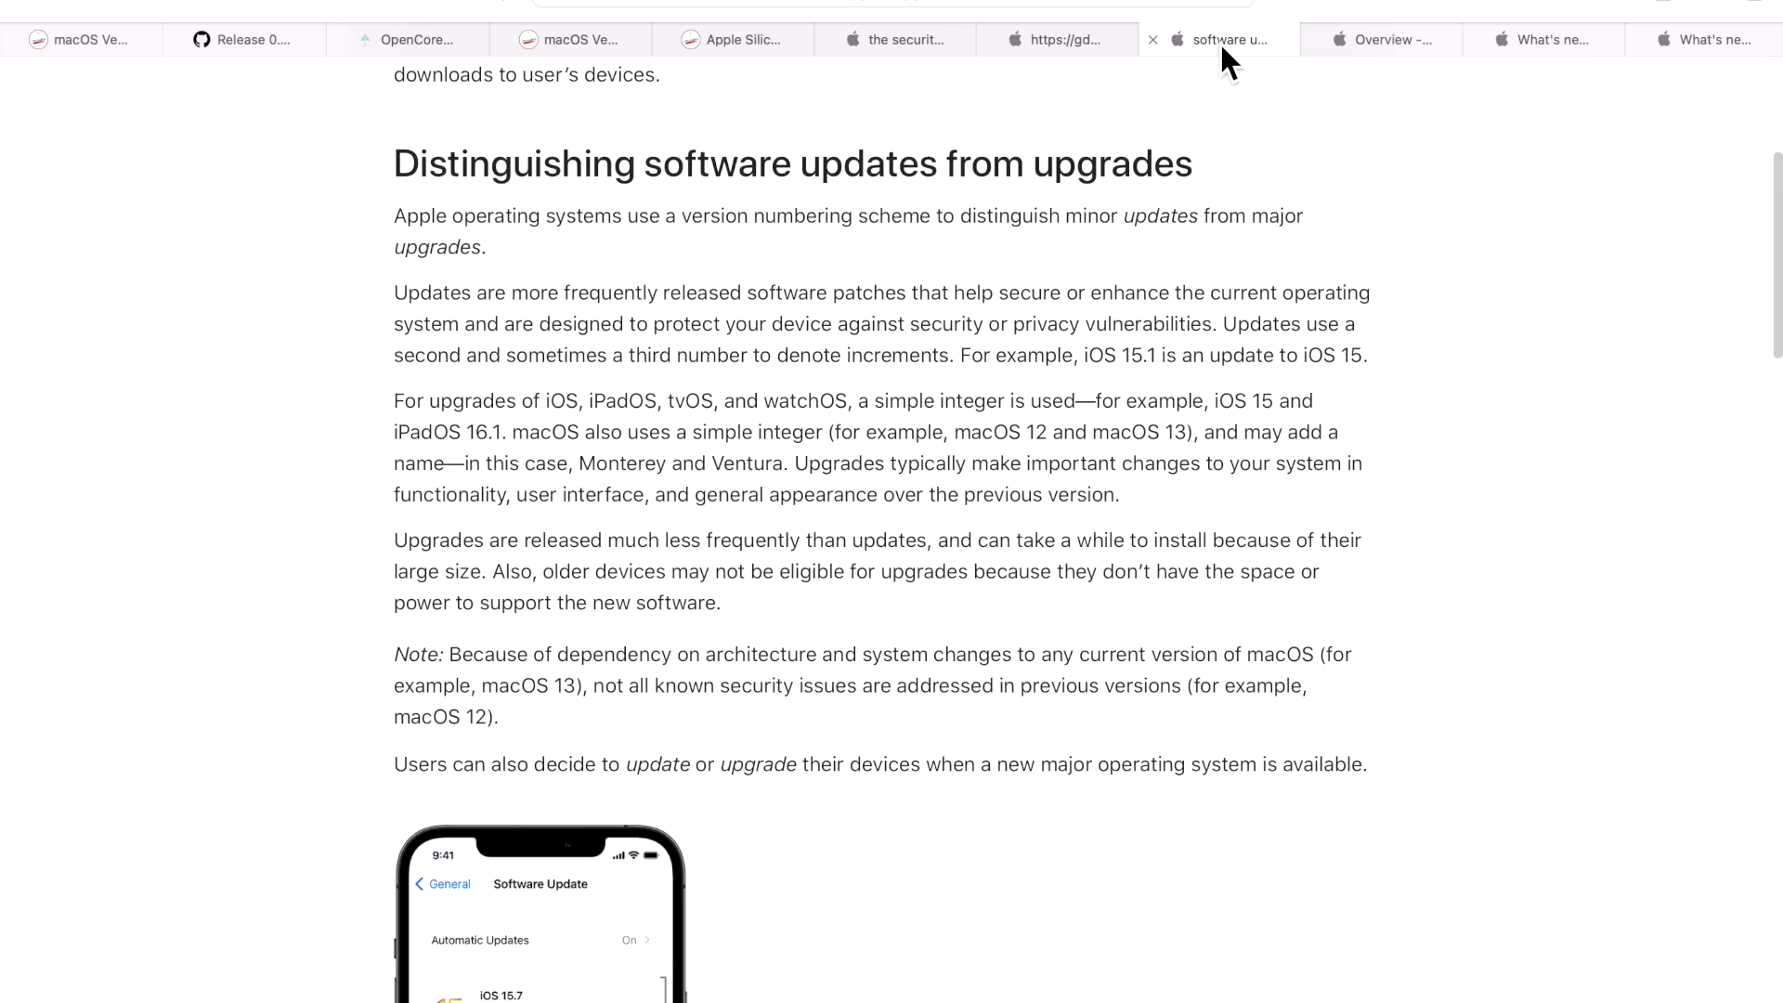
pyautogui.click(1370, 47)
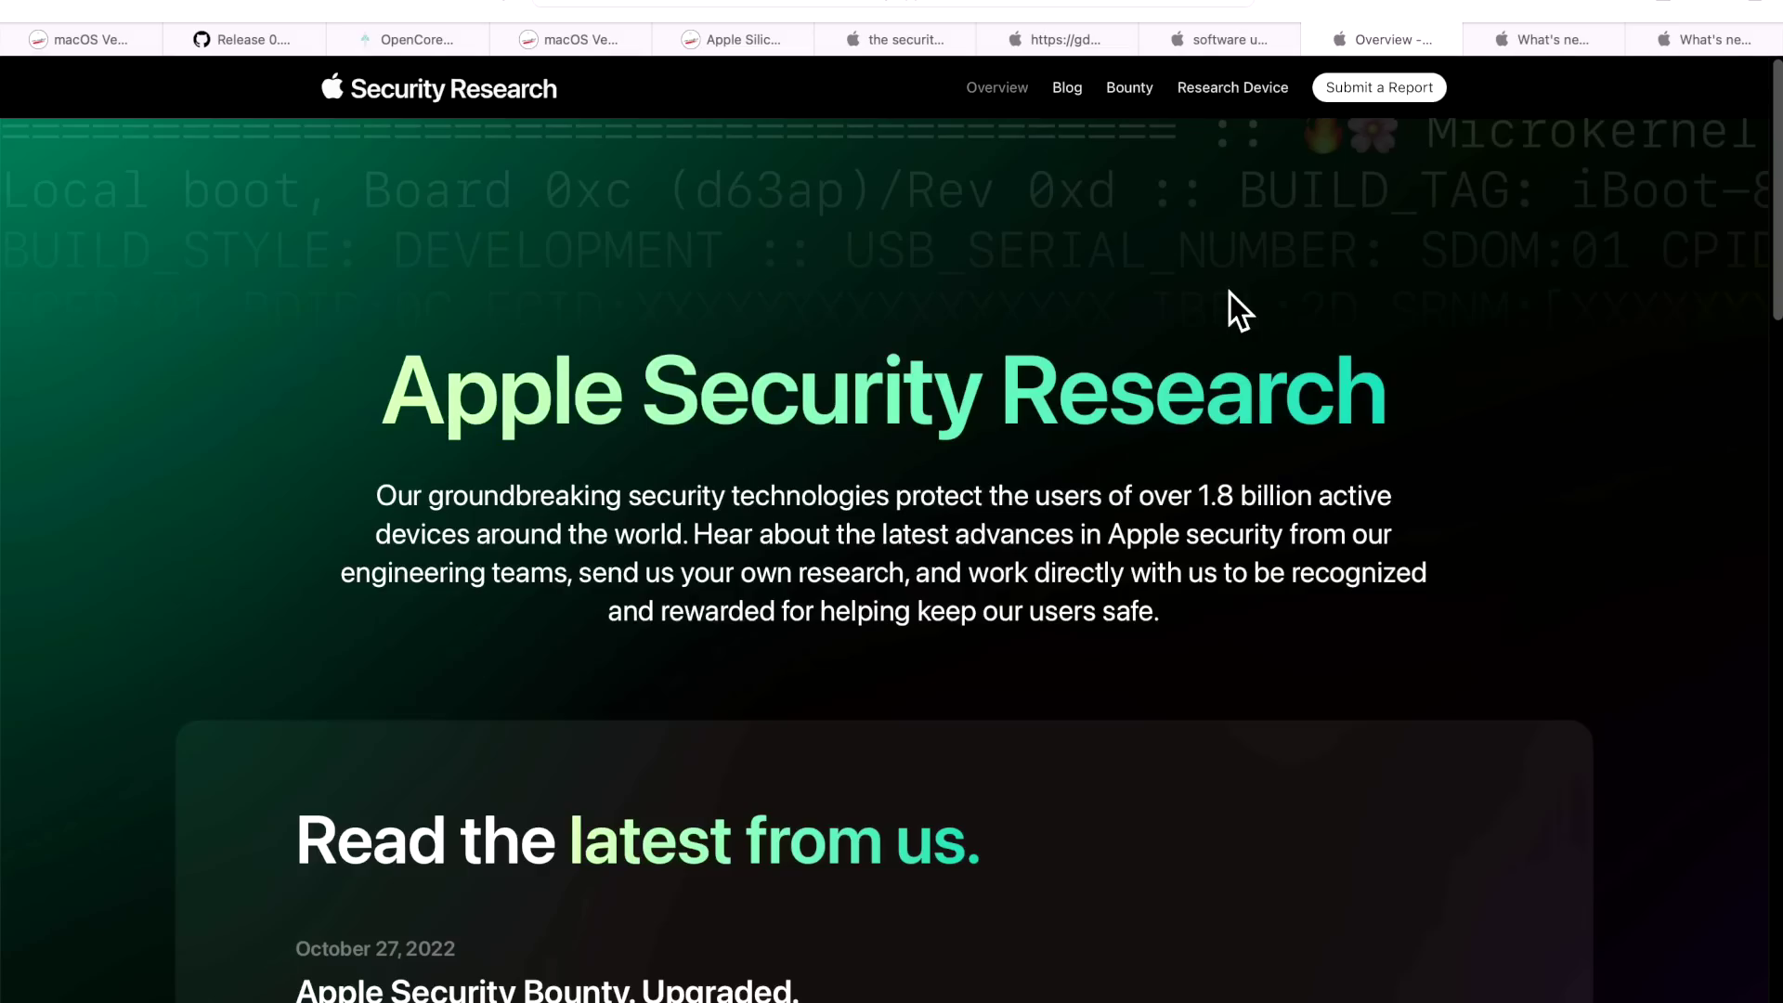
pyautogui.scroll(-5, 1231, 299)
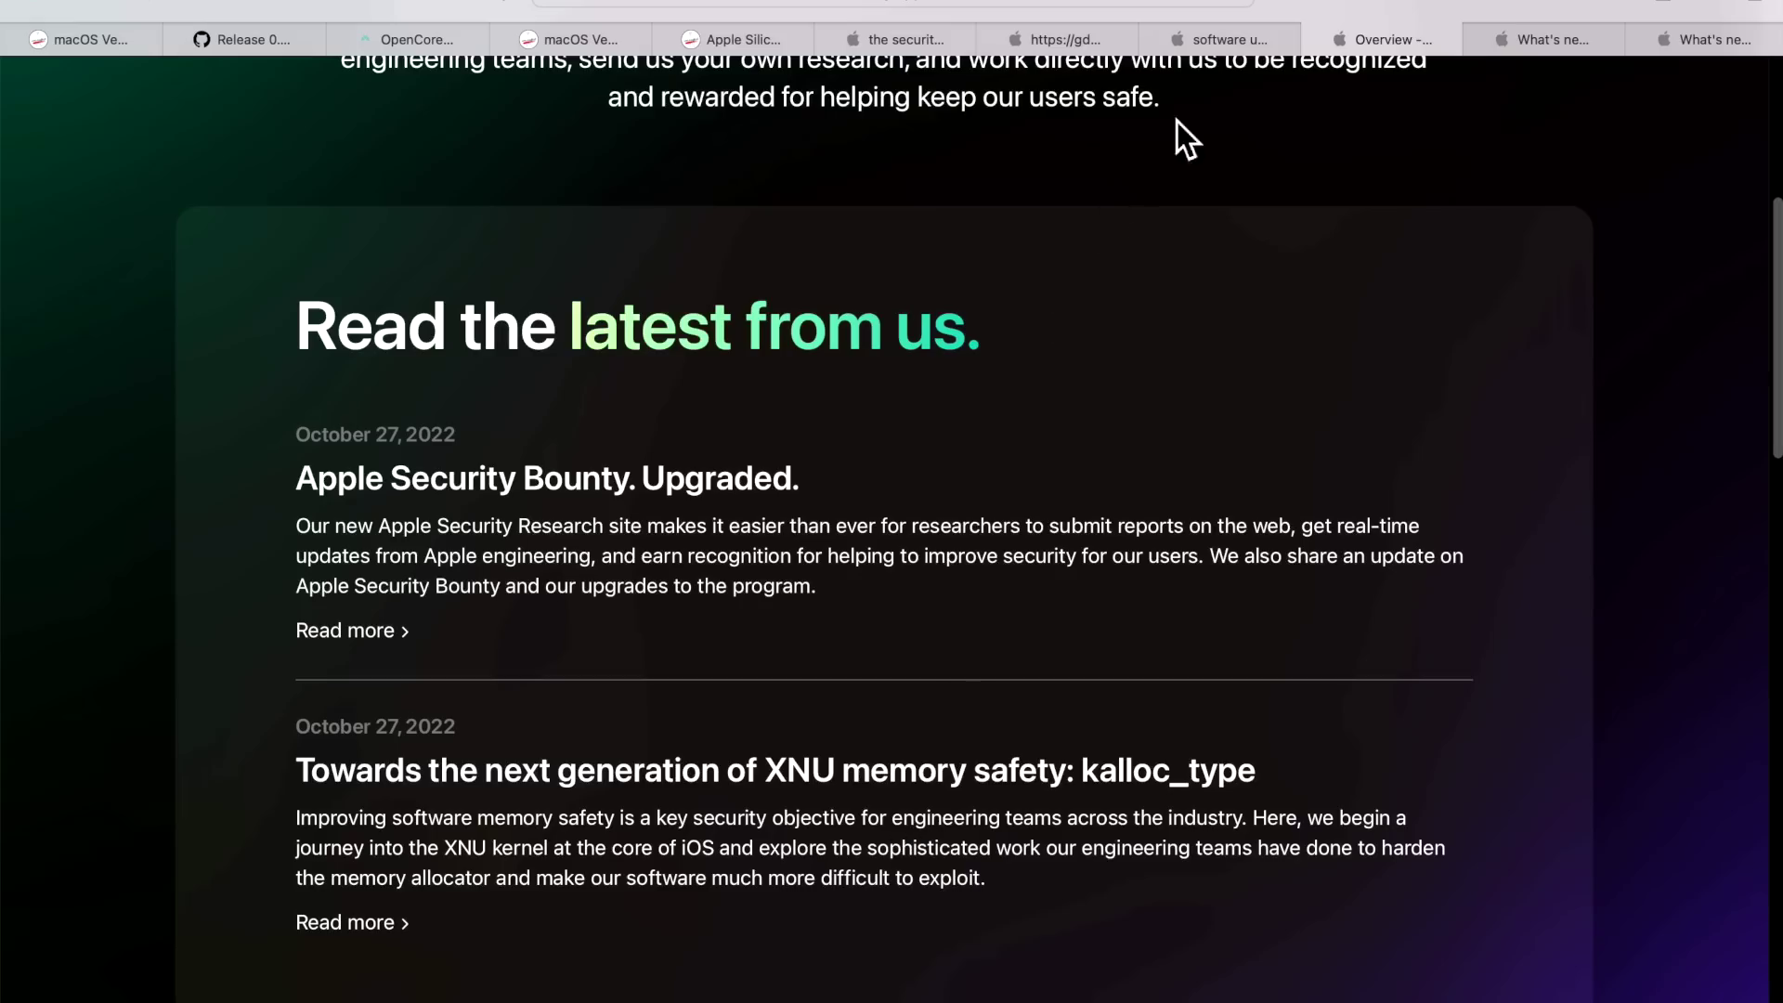
pyautogui.click(1241, 37)
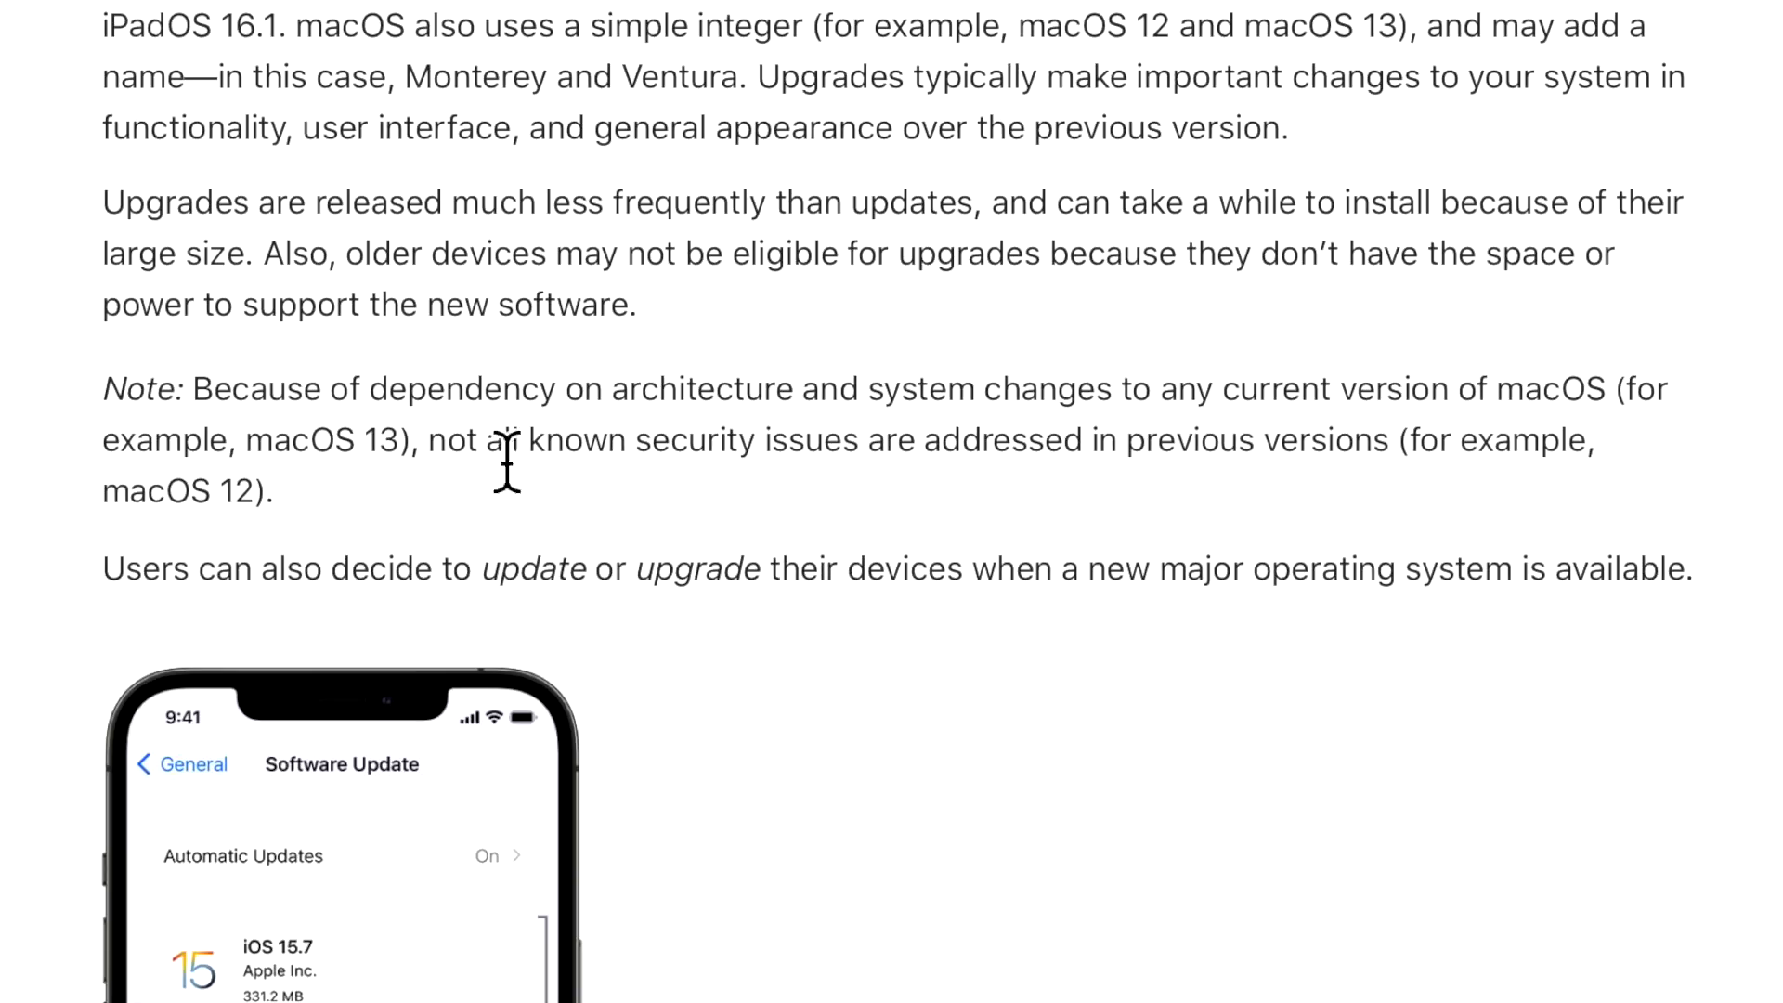
# Highlight the note about security fixes for older macOS versions, then clear the selection.
pyautogui.click(396, 443)
pyautogui.moveTo(587, 390); pyautogui.dragTo(1207, 401)
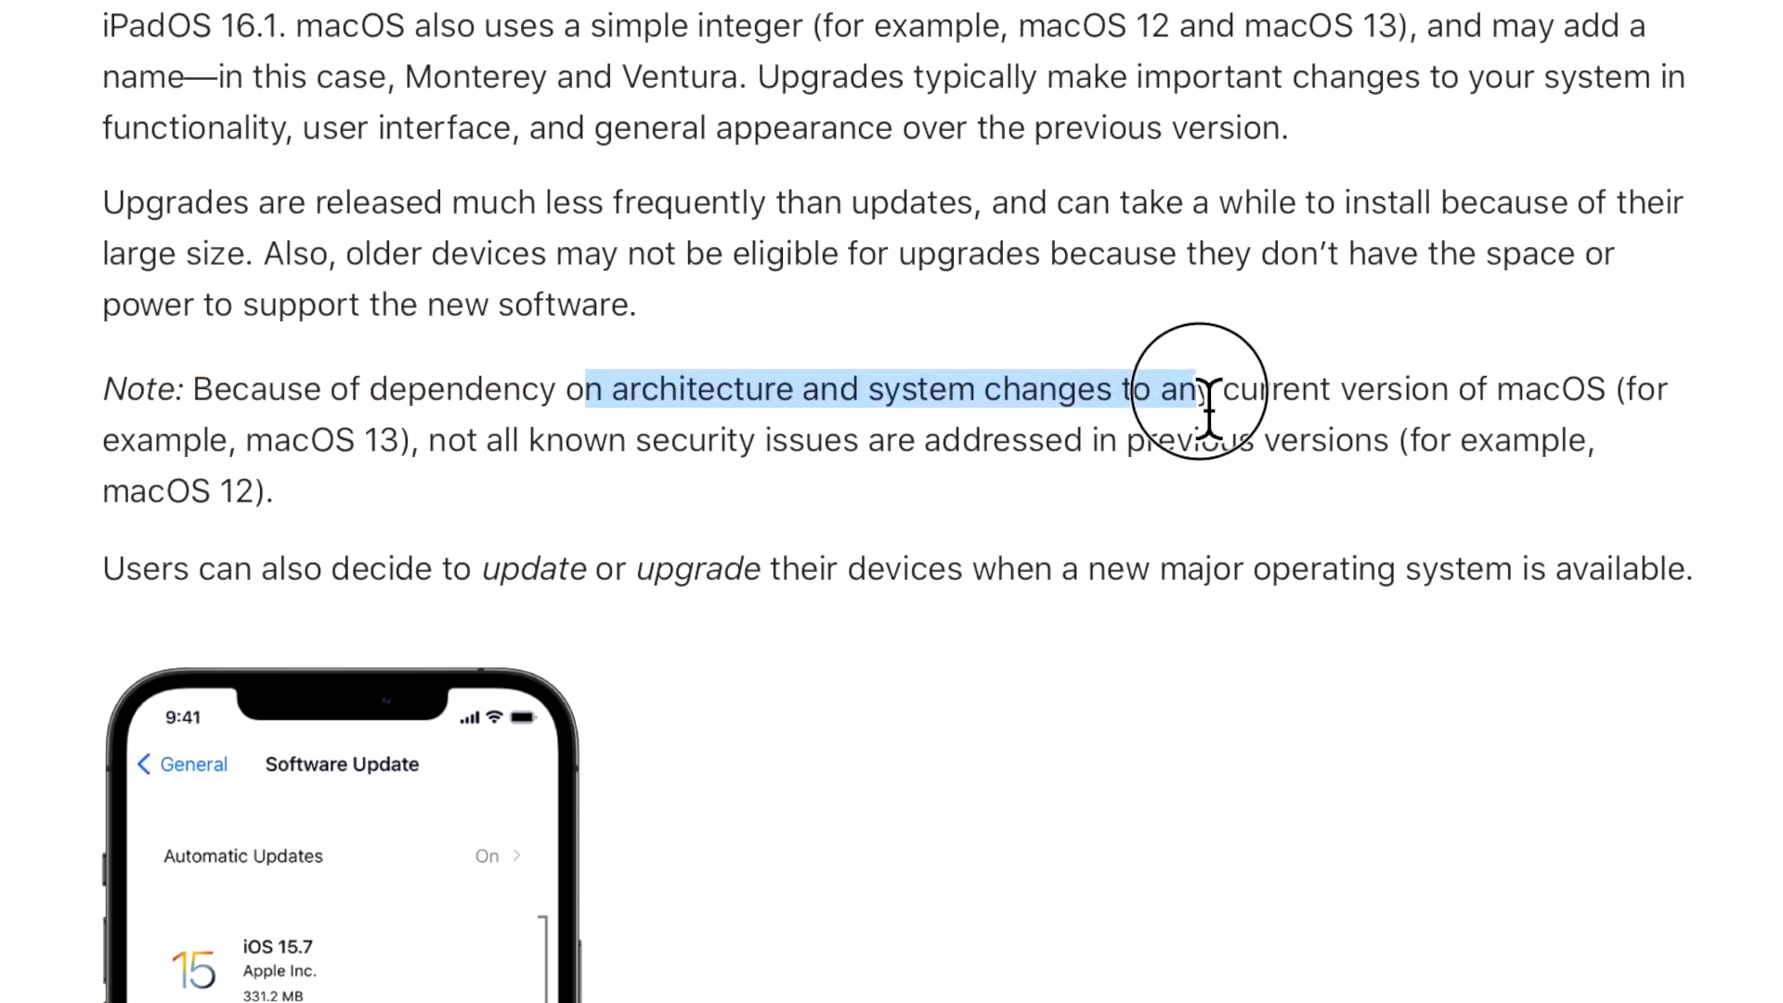
pyautogui.click(1210, 459)
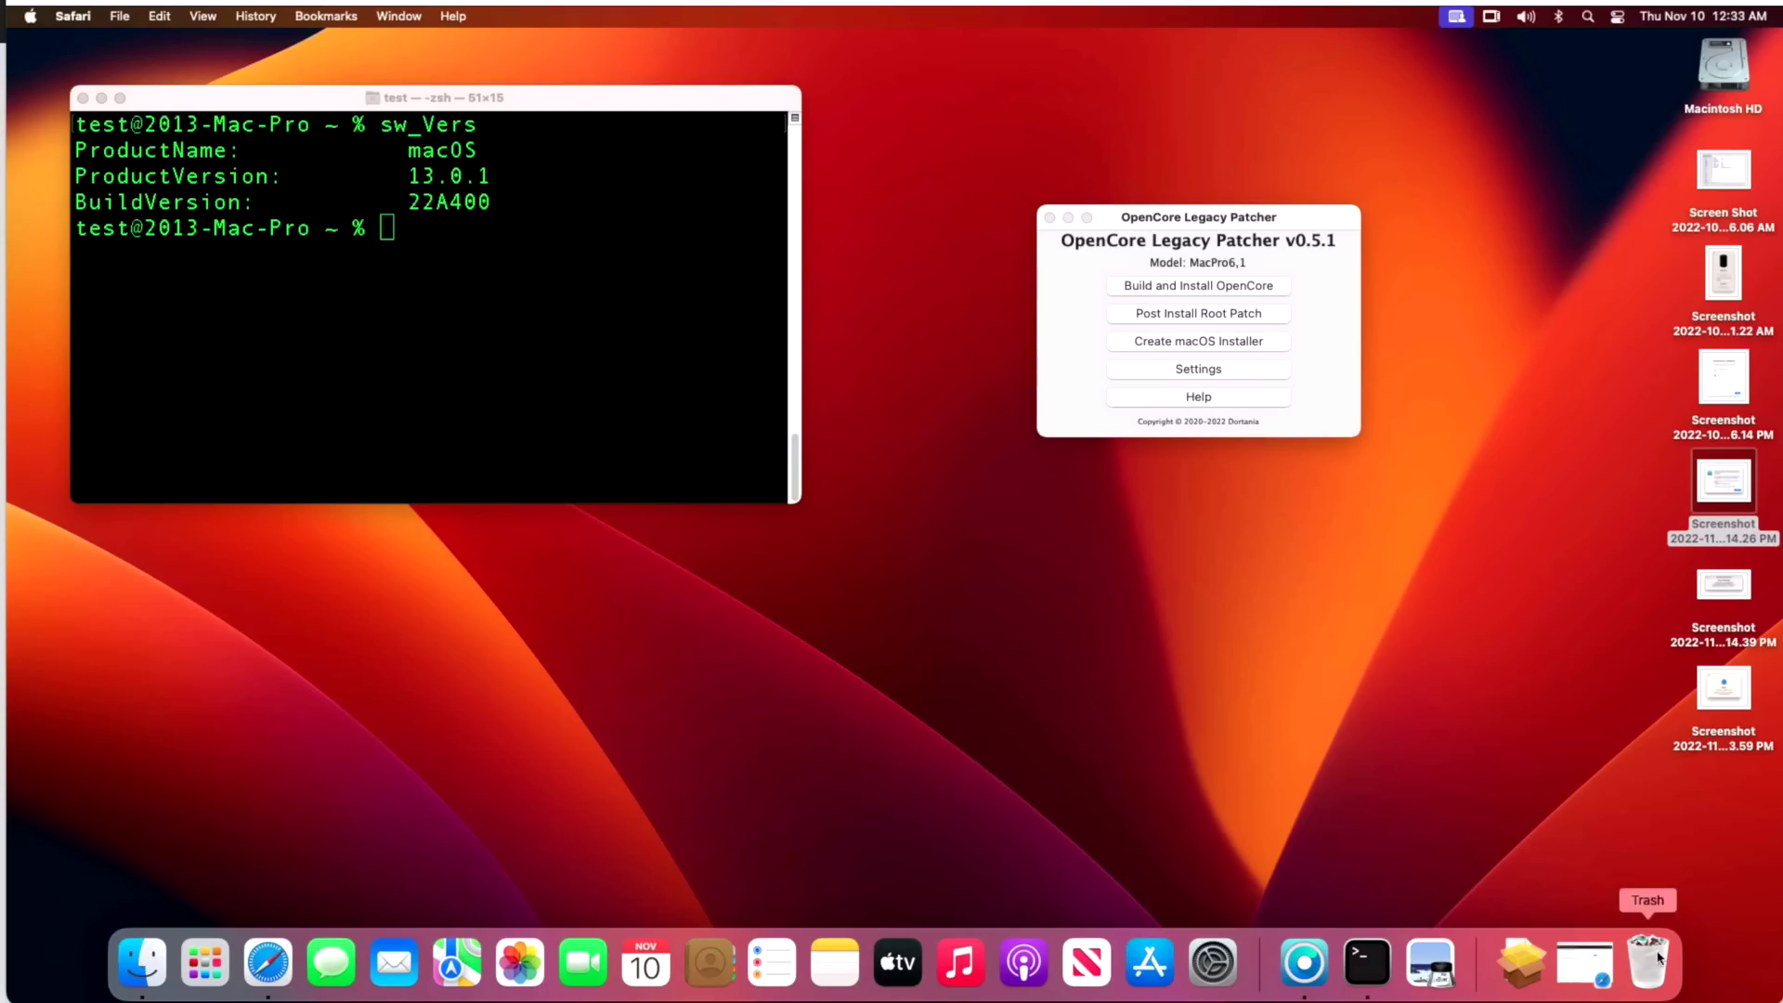
# Read the OpenCore Legacy Patcher 0.5.1 release notes, then minimize Safari and shift the patcher window left.
pyautogui.click(1586, 974)
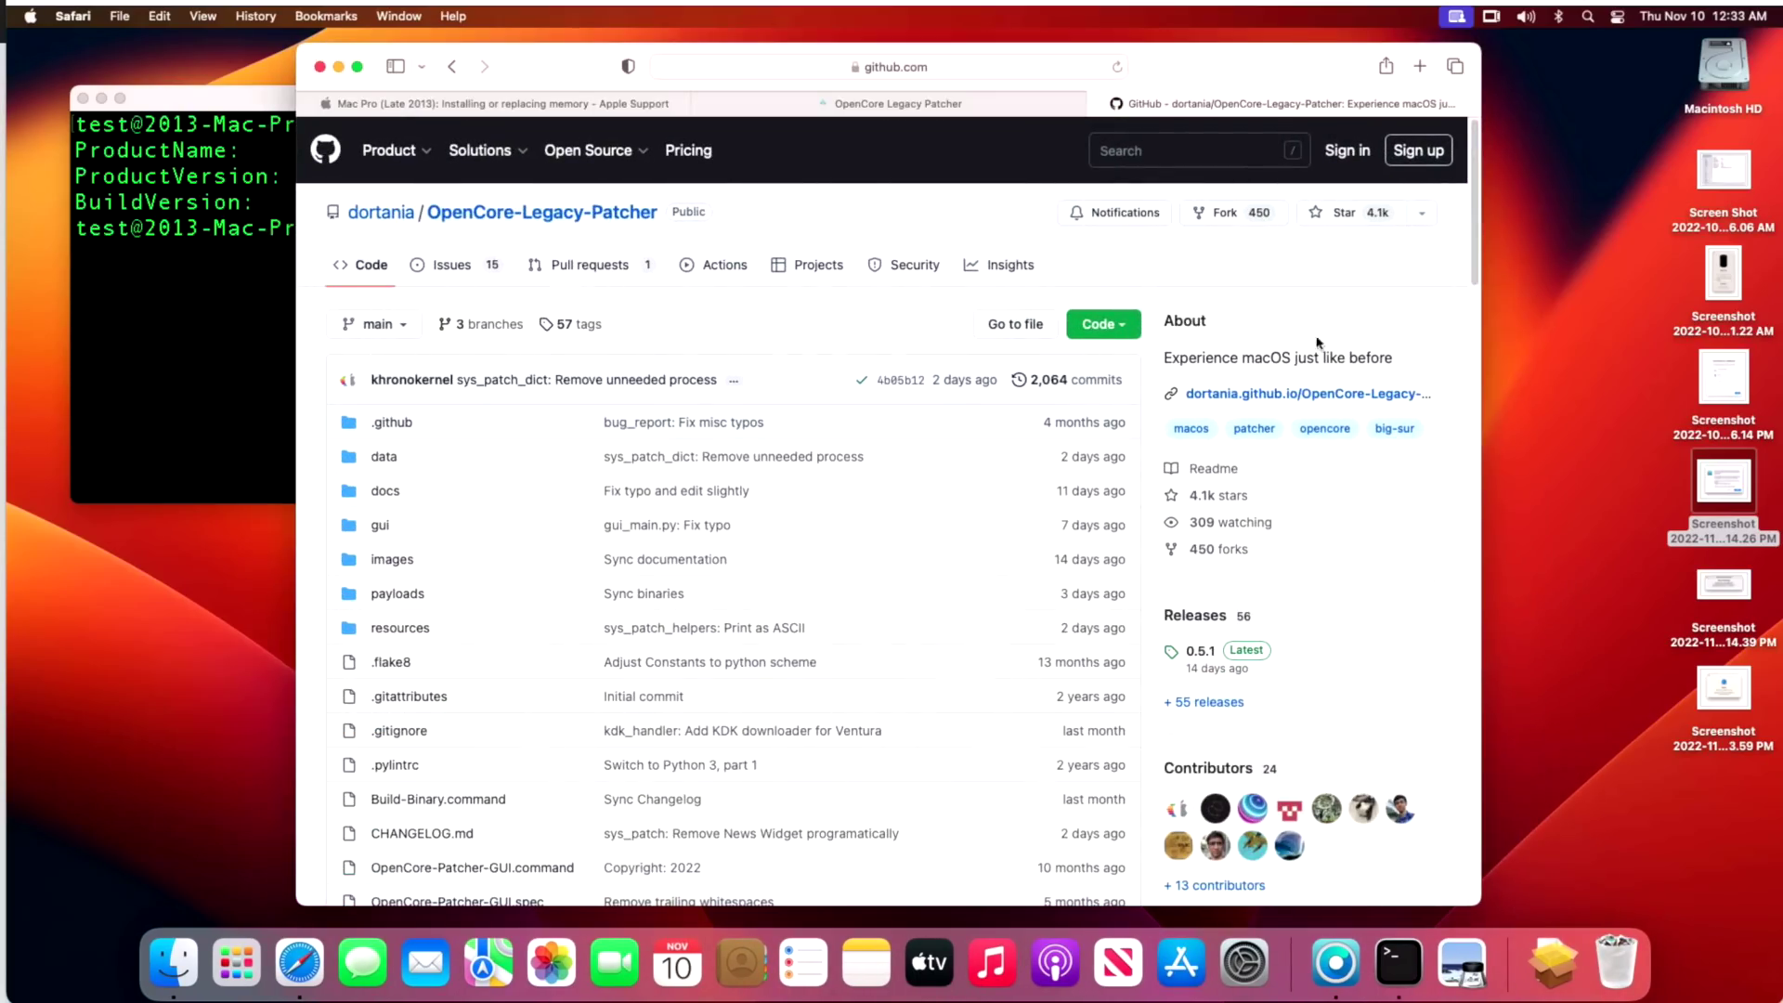
pyautogui.click(1195, 665)
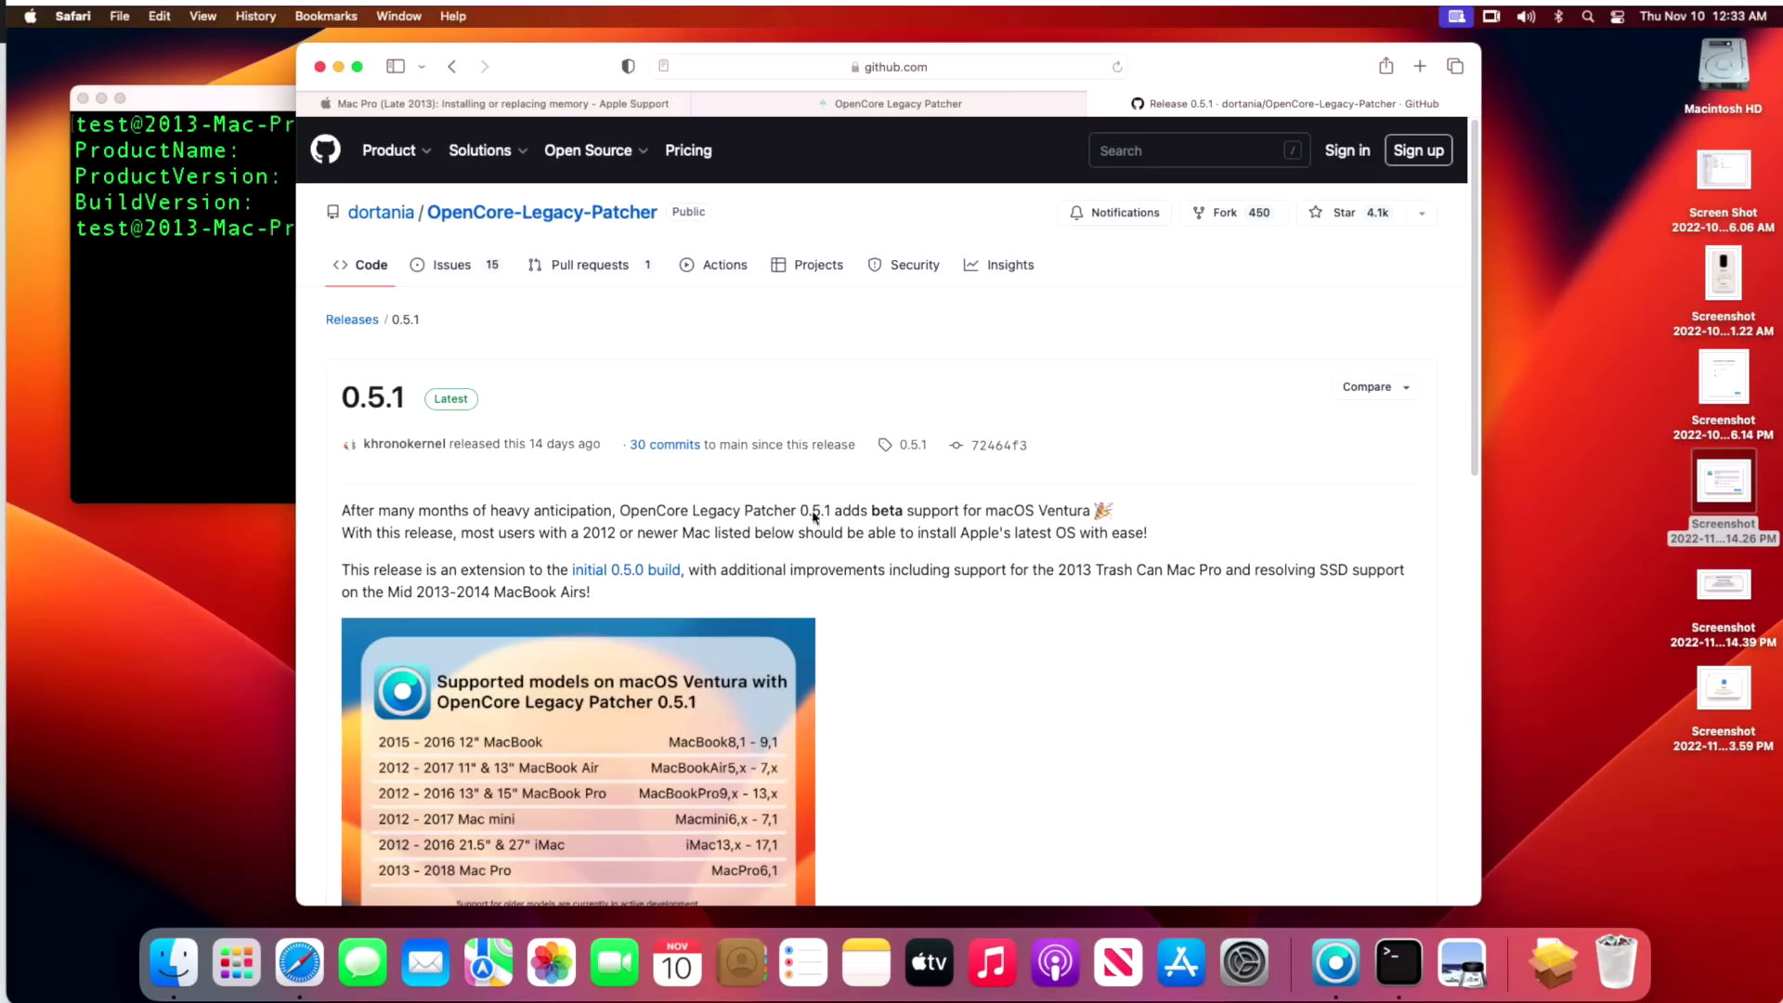
pyautogui.click(339, 66)
pyautogui.moveTo(1220, 221); pyautogui.dragTo(1154, 219)
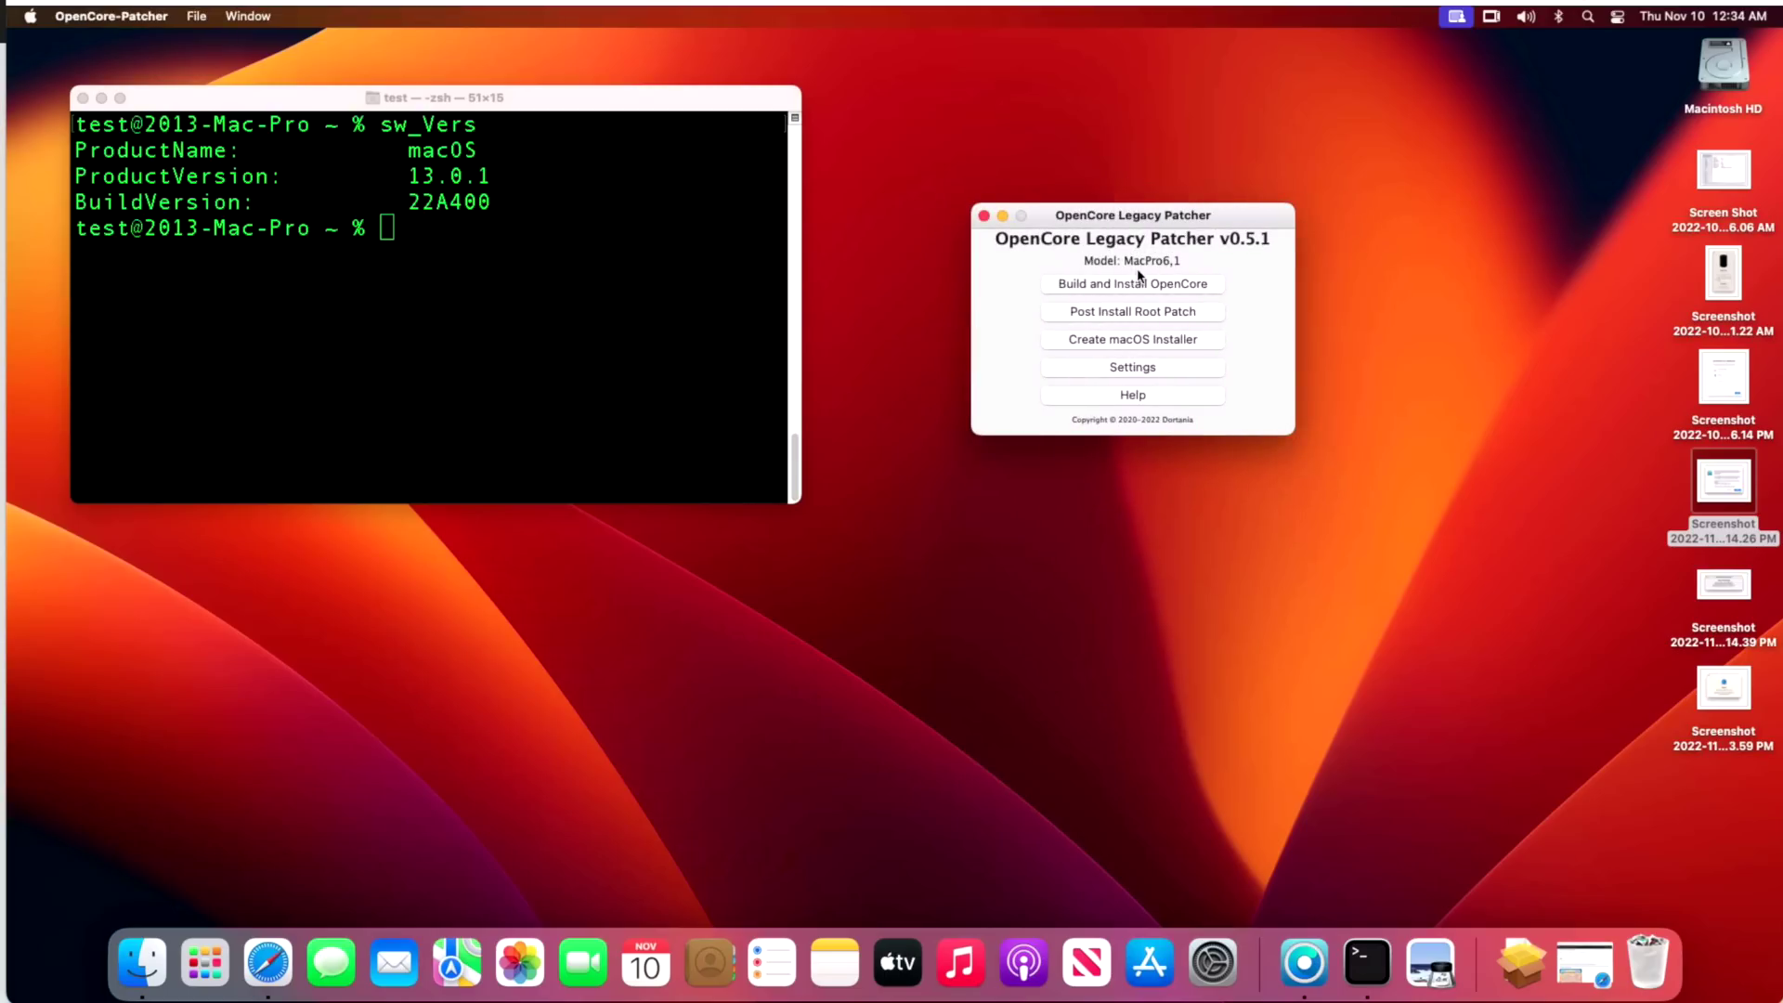
# Check General > Software Update, which shows macOS Ventura 13.0.1 (22A400) up to date.
pyautogui.click(1212, 962)
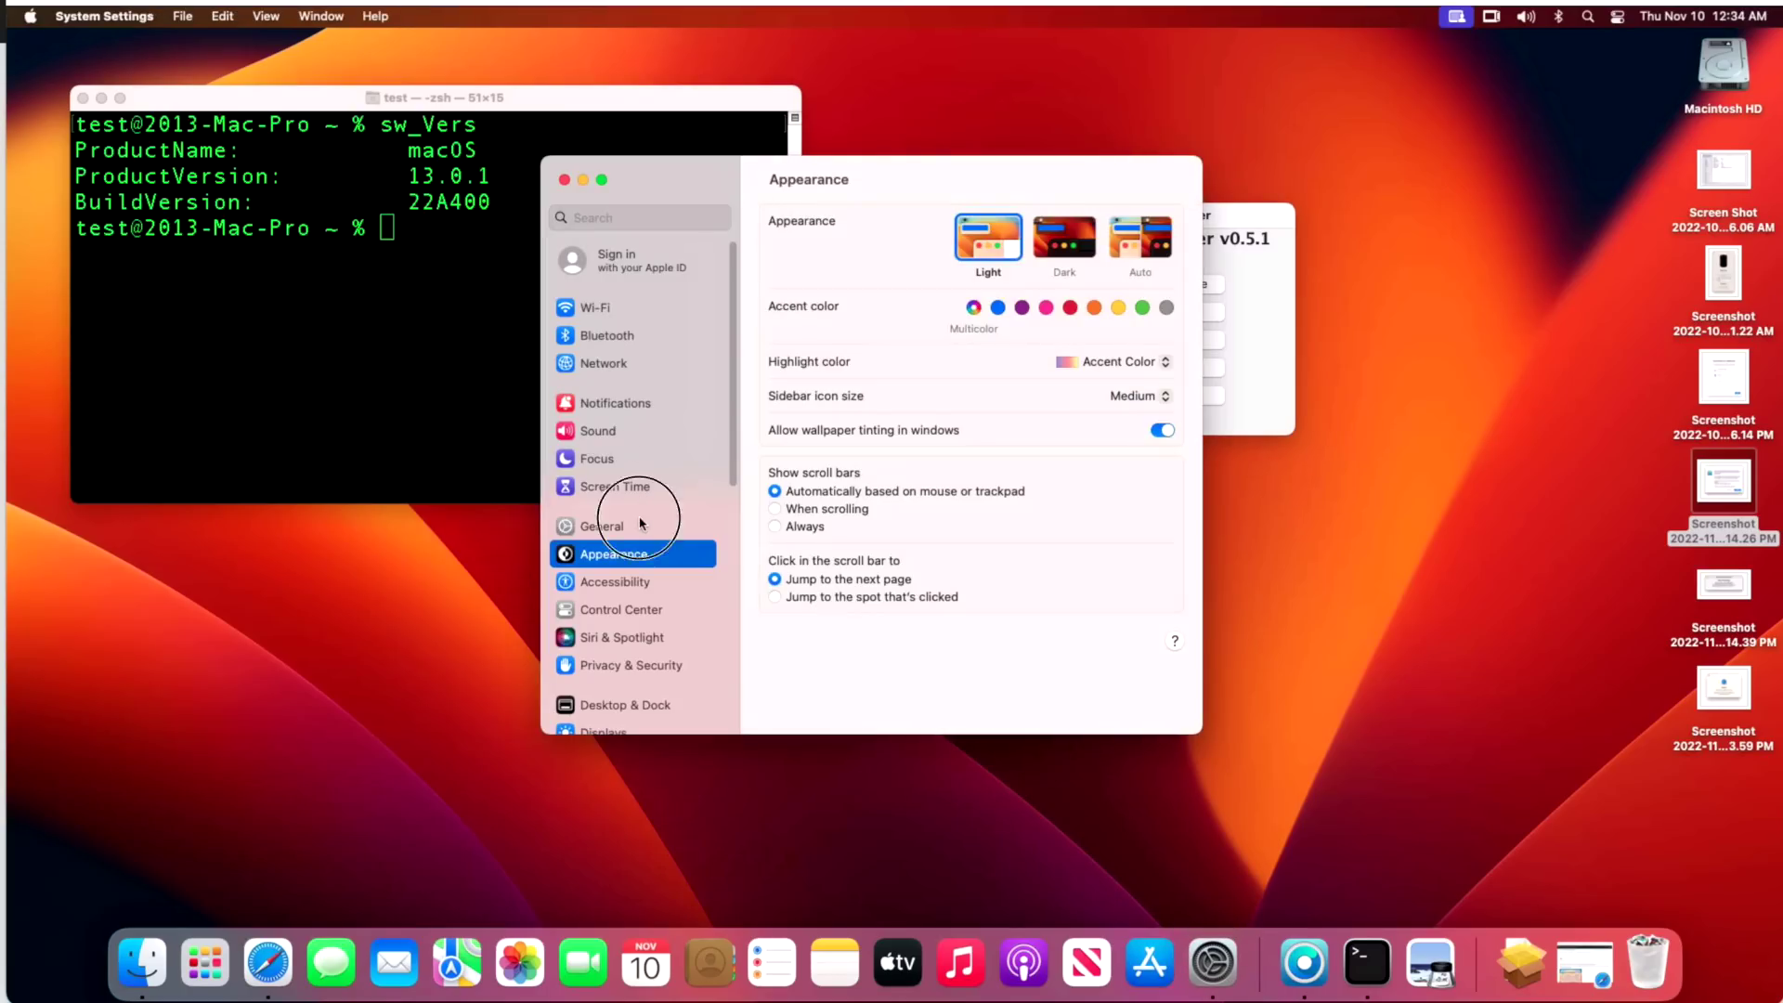
pyautogui.click(646, 526)
pyautogui.click(882, 266)
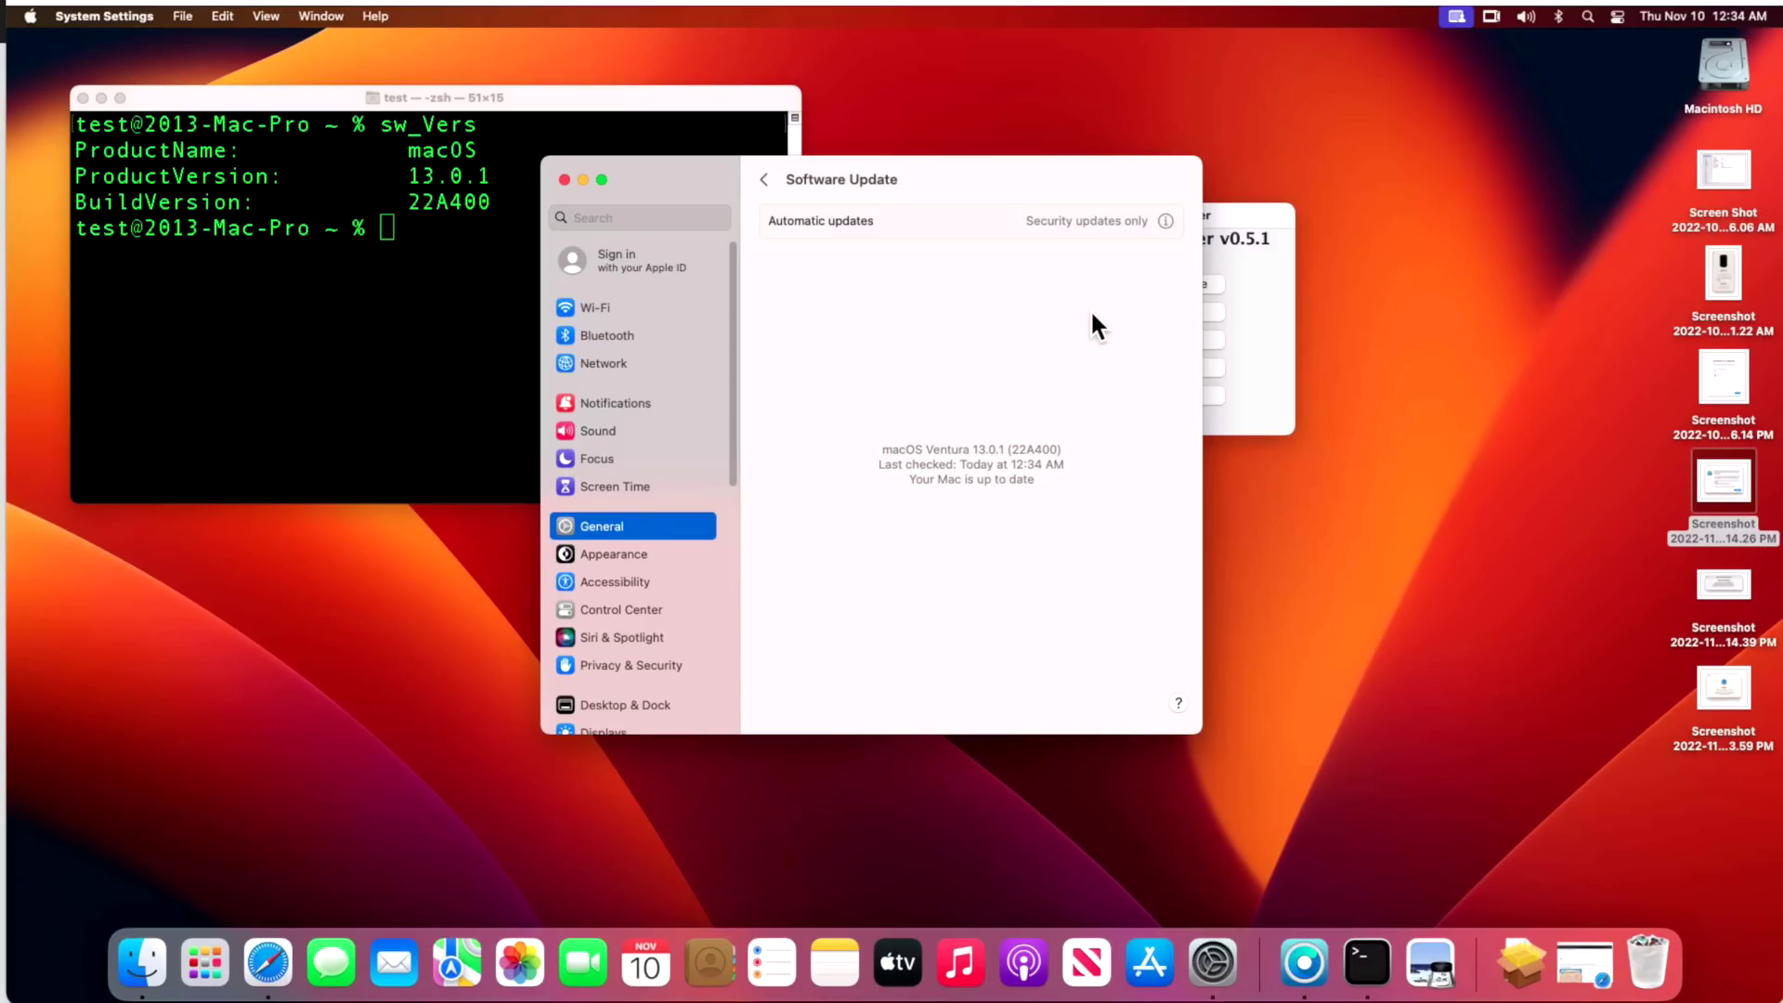
# Move the Settings window aside, bring Terminal forward, and open the saved desktop screenshot.
pyautogui.moveTo(1019, 191); pyautogui.dragTo(773, 261)
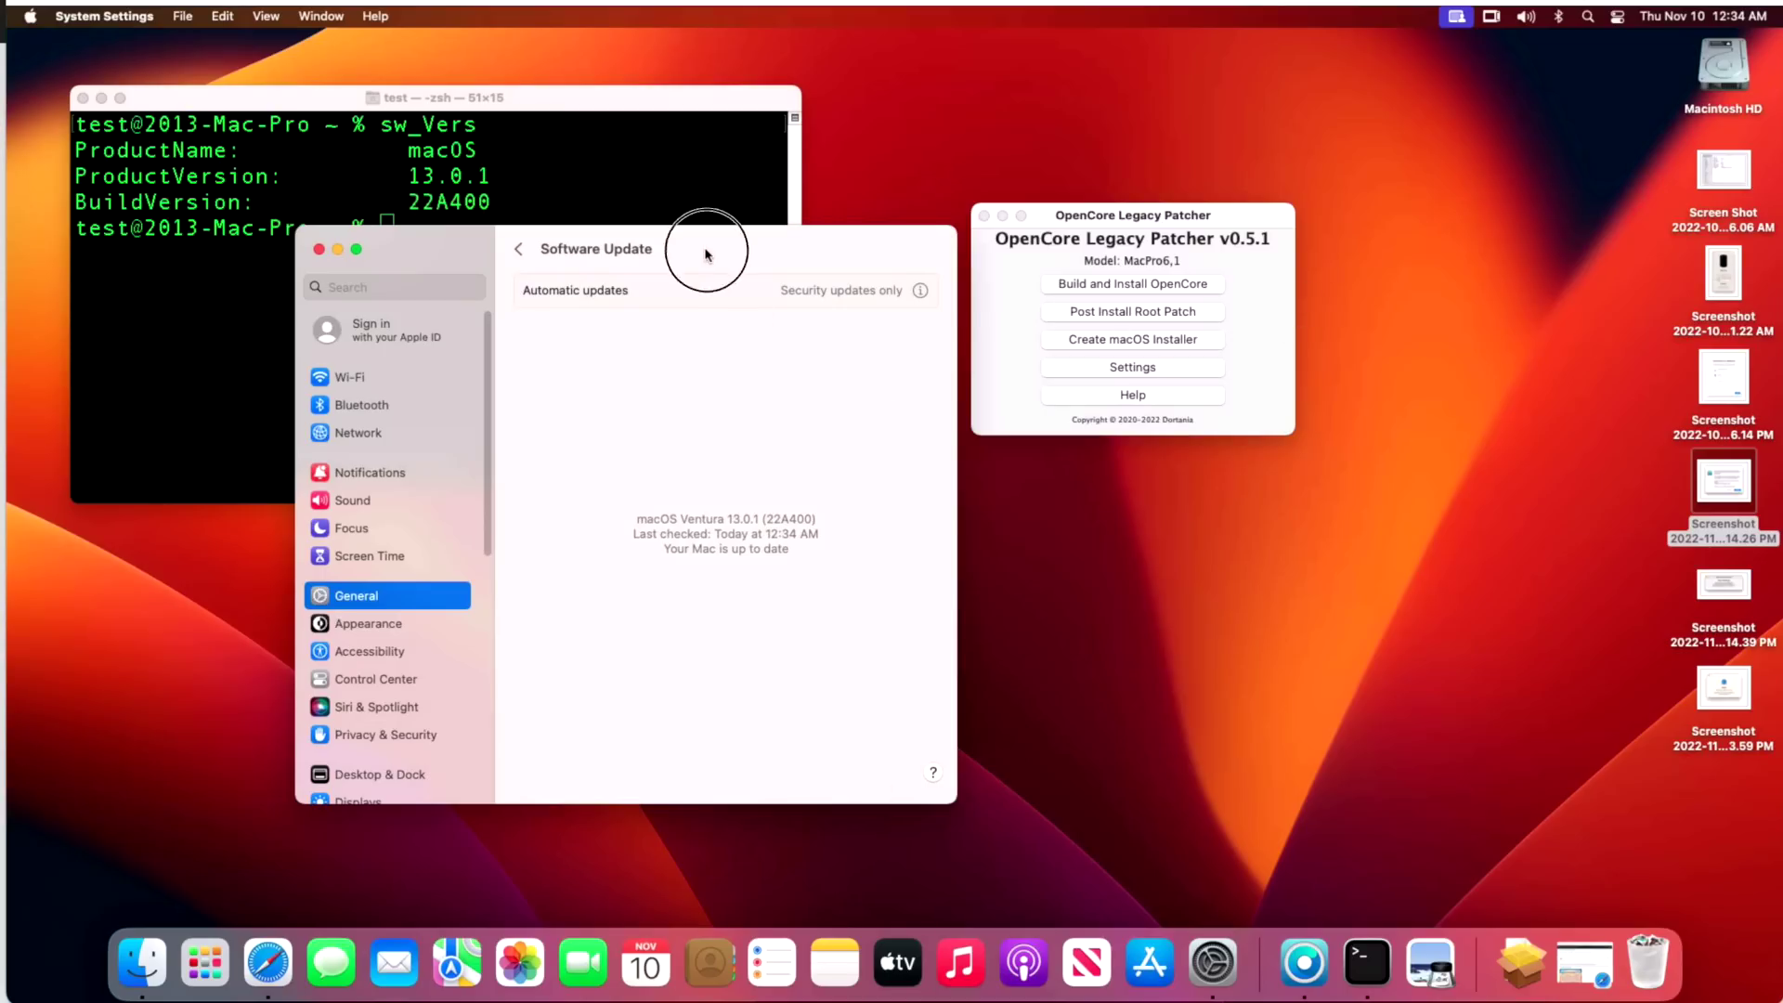
pyautogui.moveTo(705, 252); pyautogui.dragTo(755, 317)
pyautogui.click(592, 194)
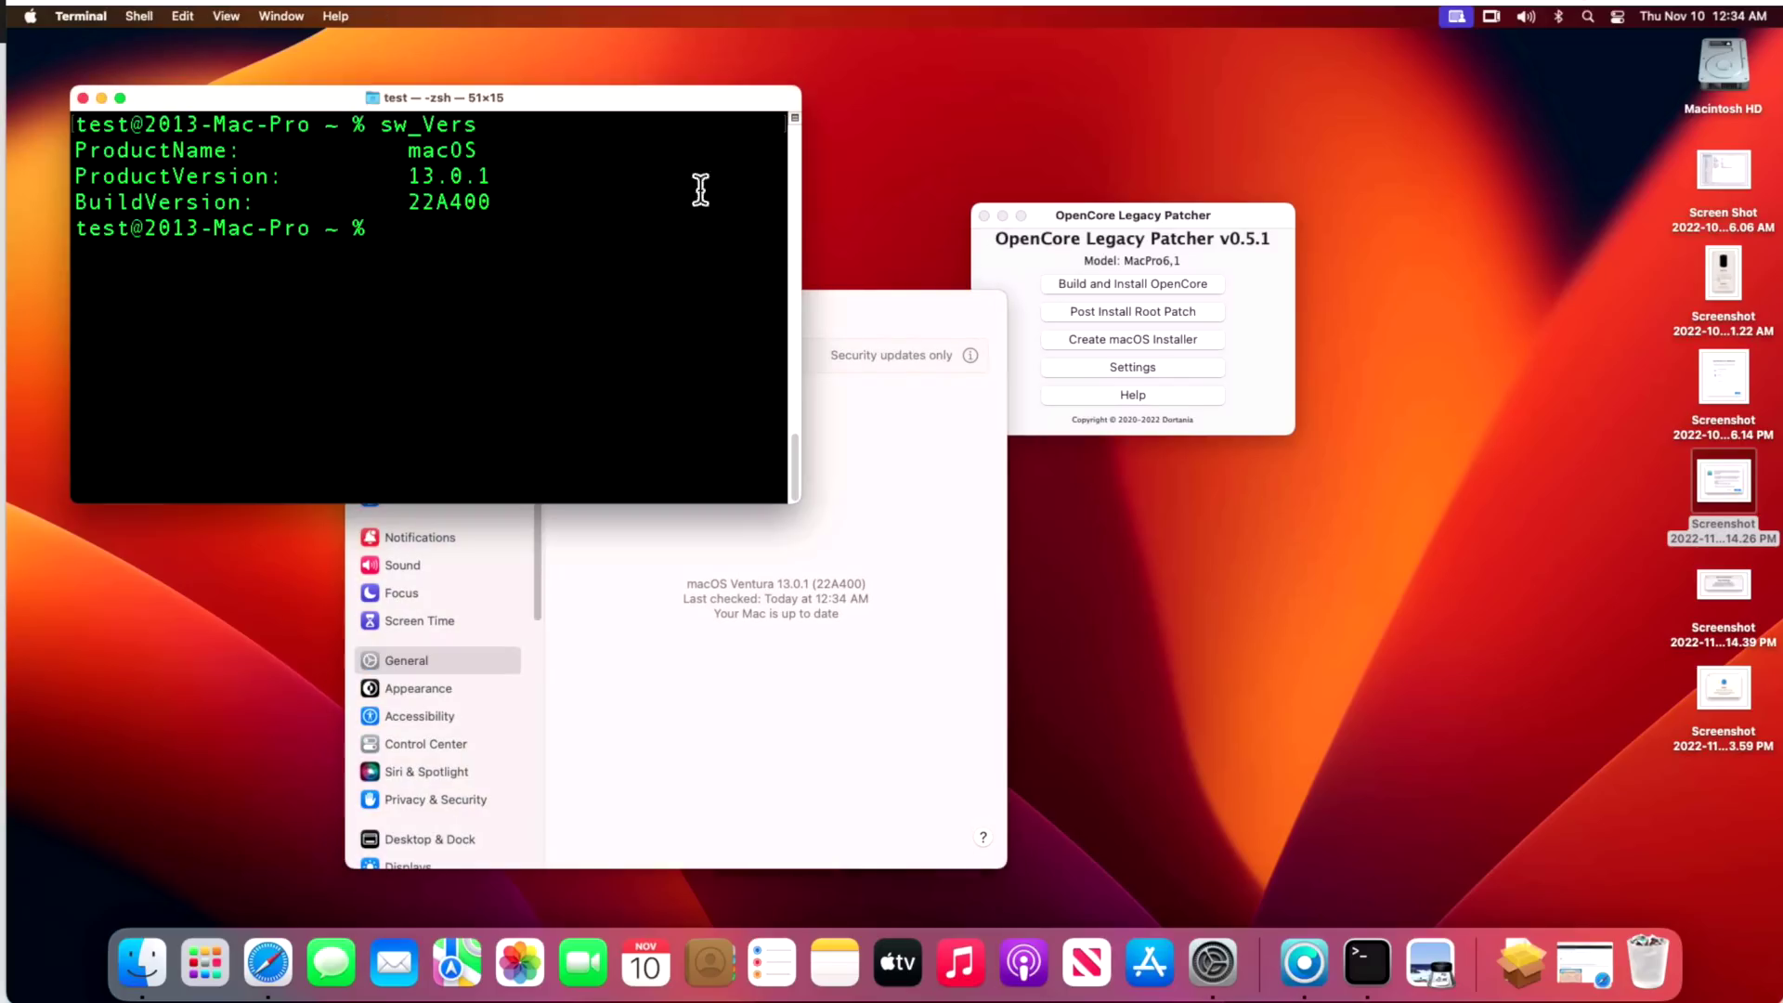
pyautogui.doubleClick(1704, 497)
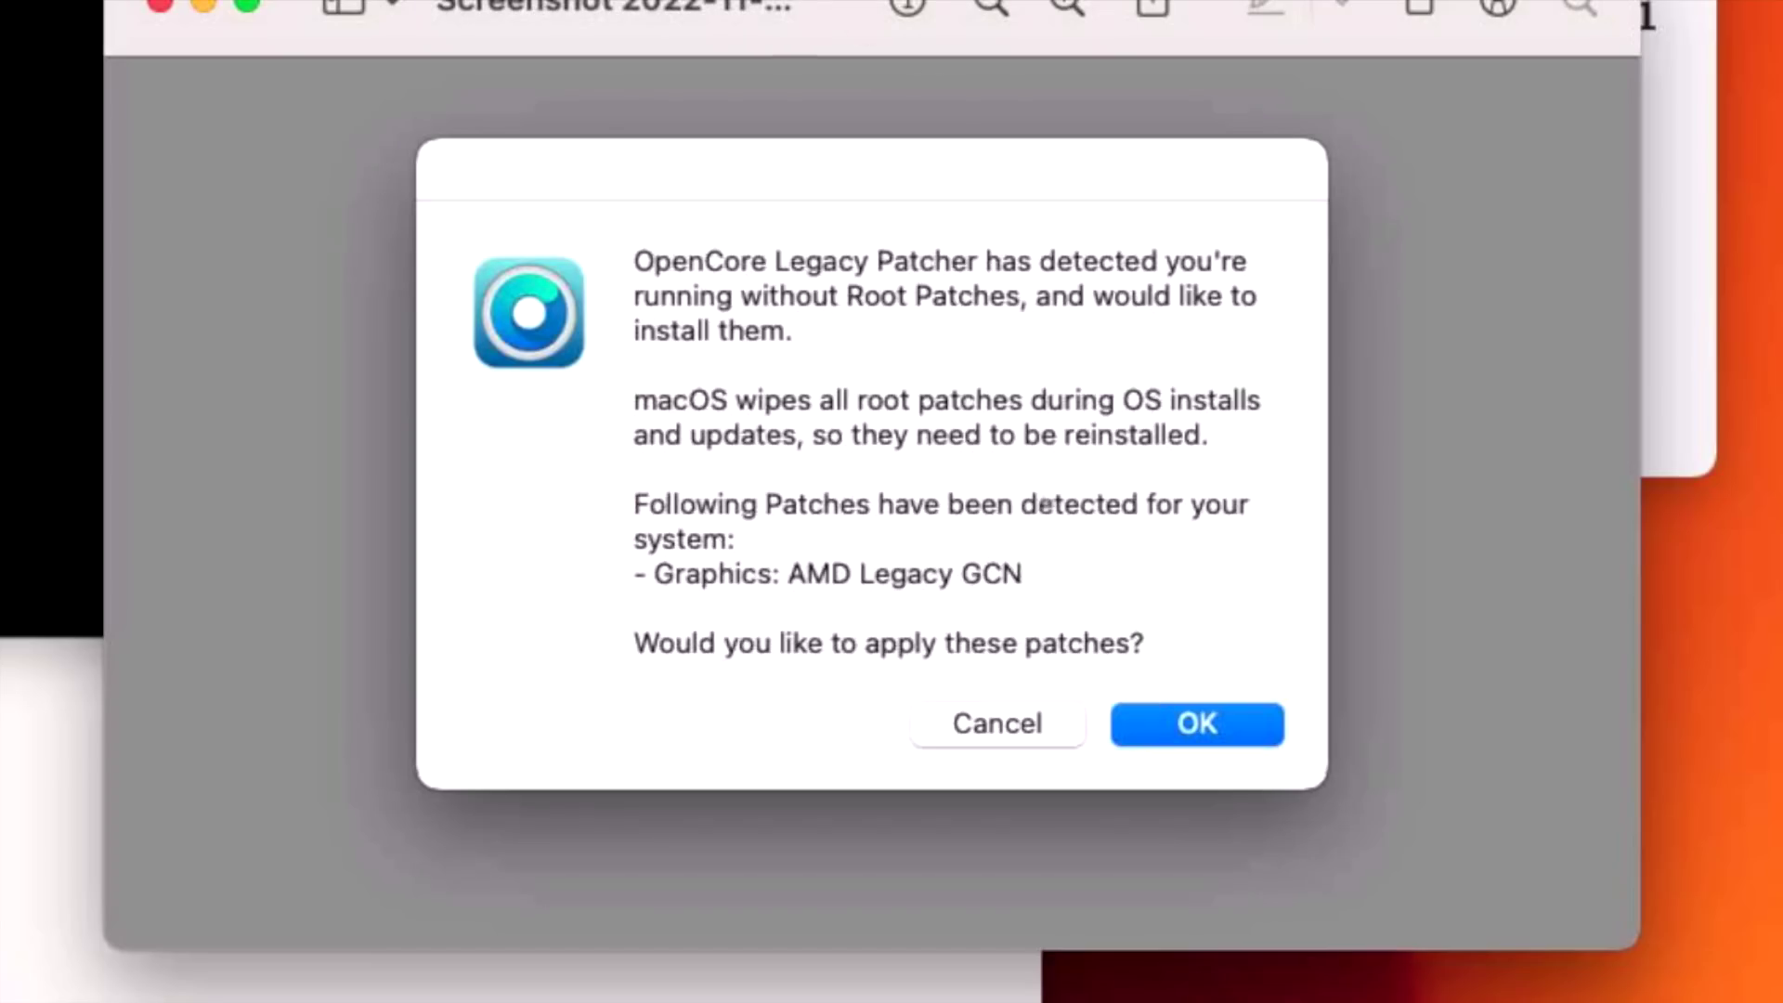
# Move the Preview window showing the AMD Legacy GCN root patch prompt to the left.
pyautogui.moveTo(699, 43); pyautogui.dragTo(0, 0)
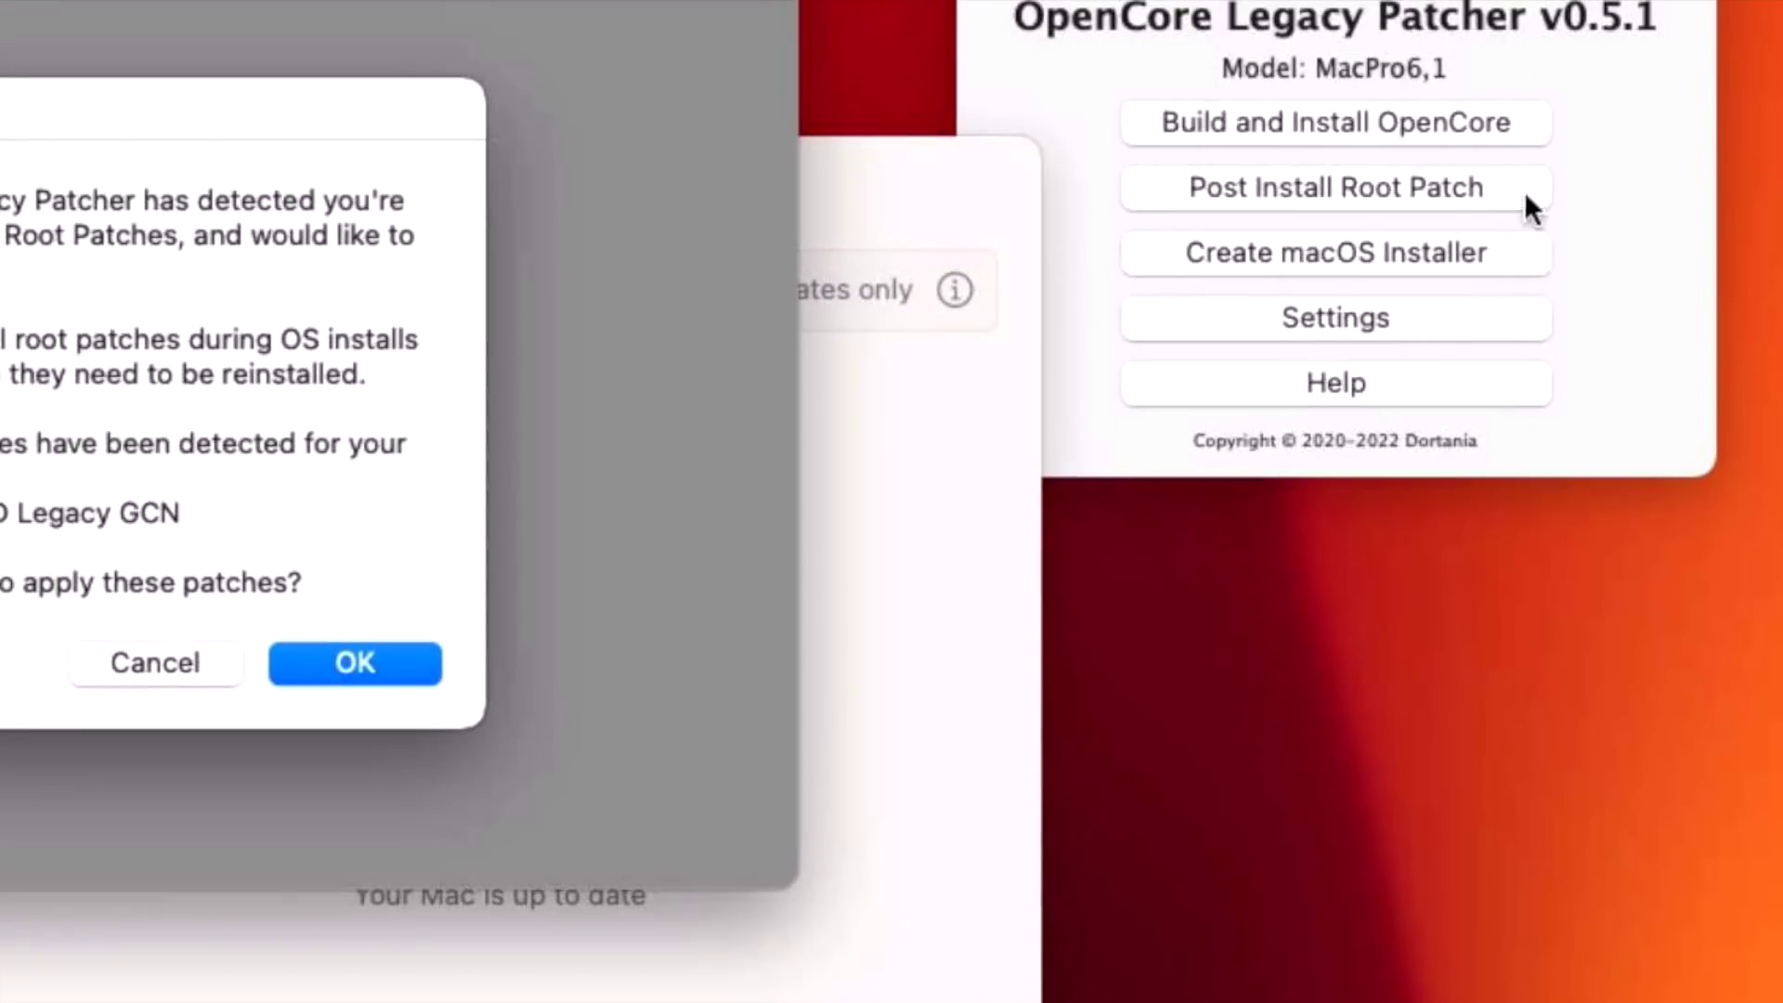